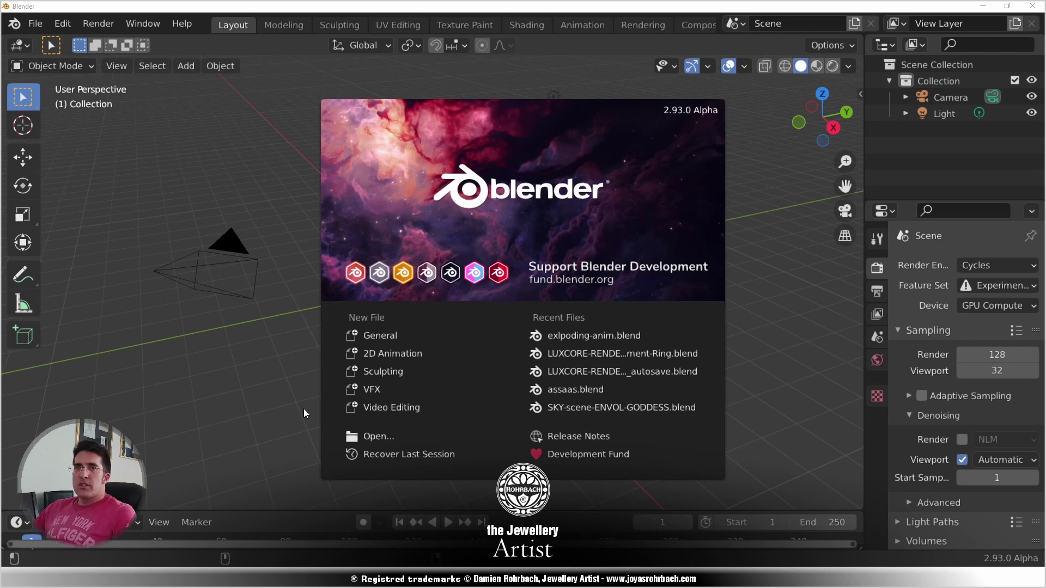
Close the startup splash screen to reveal the scene holding only a camera and light.
left_click(413, 239)
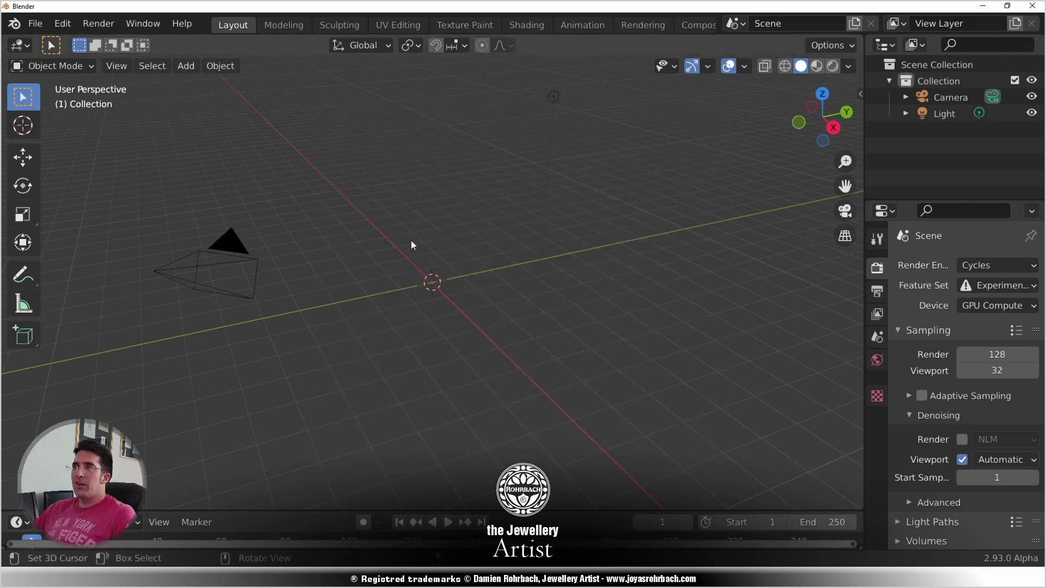
Import GOLD-RING.stl from the EXPLODE-RING folder as an STL model.
left_click(36, 23)
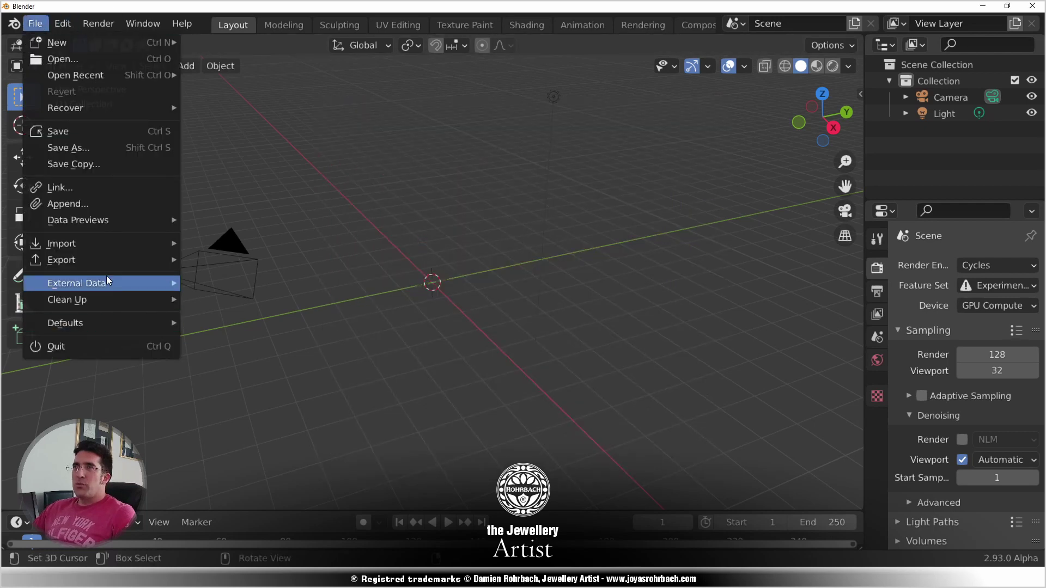
mouse_move(109, 246)
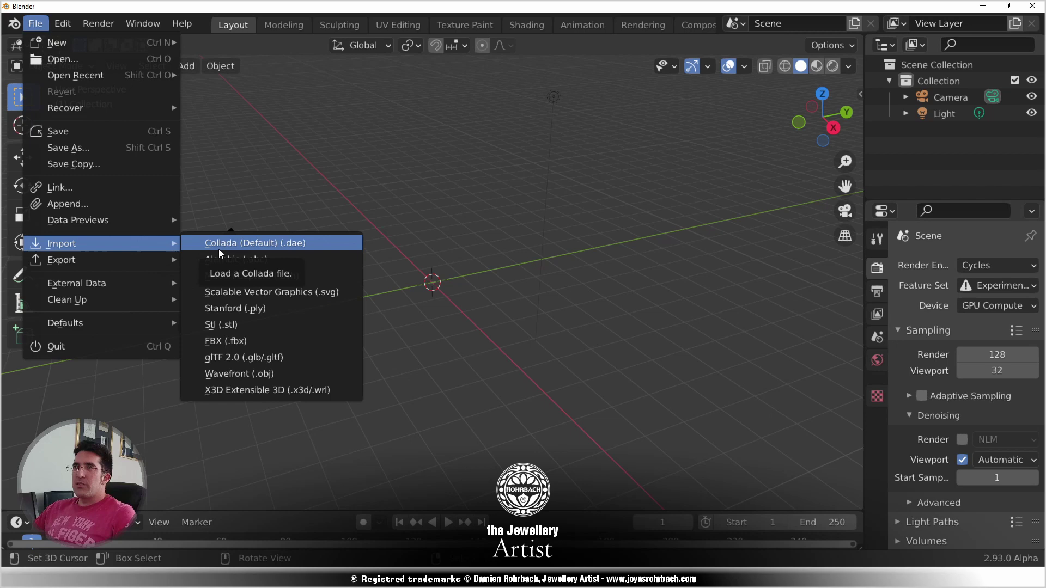
left_click(263, 325)
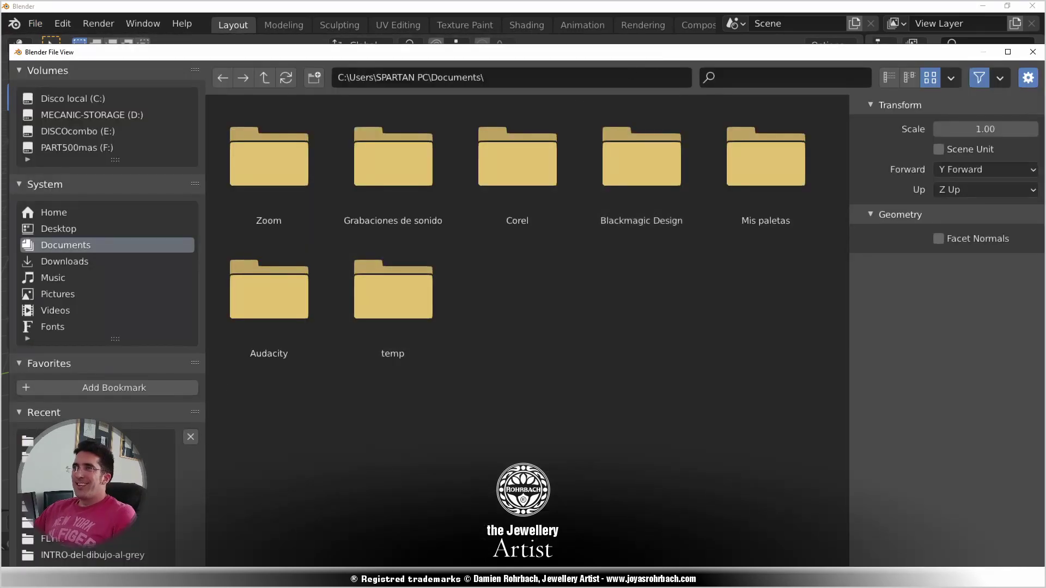
left_click(98, 441)
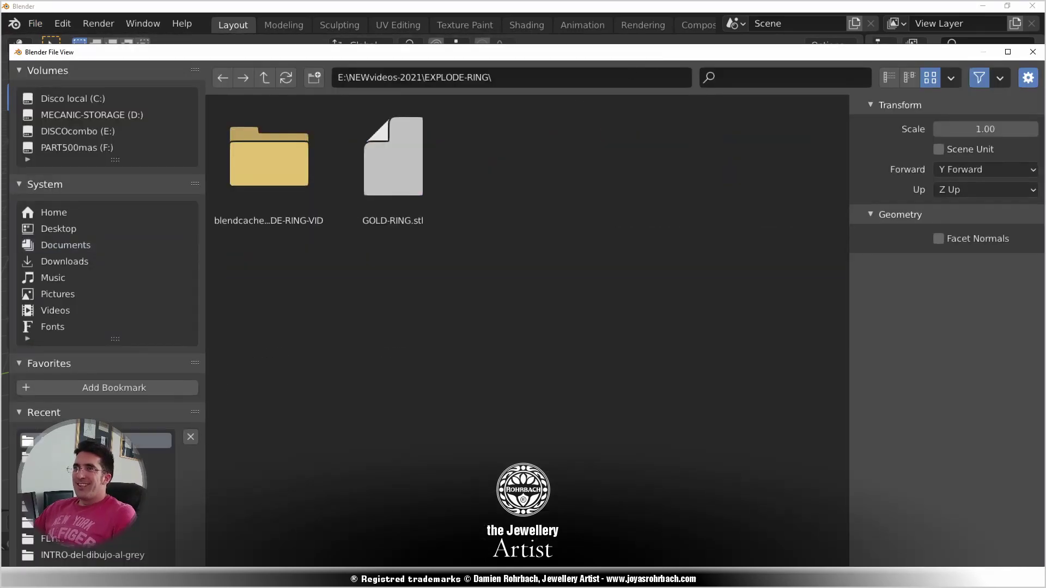
double_click(390, 163)
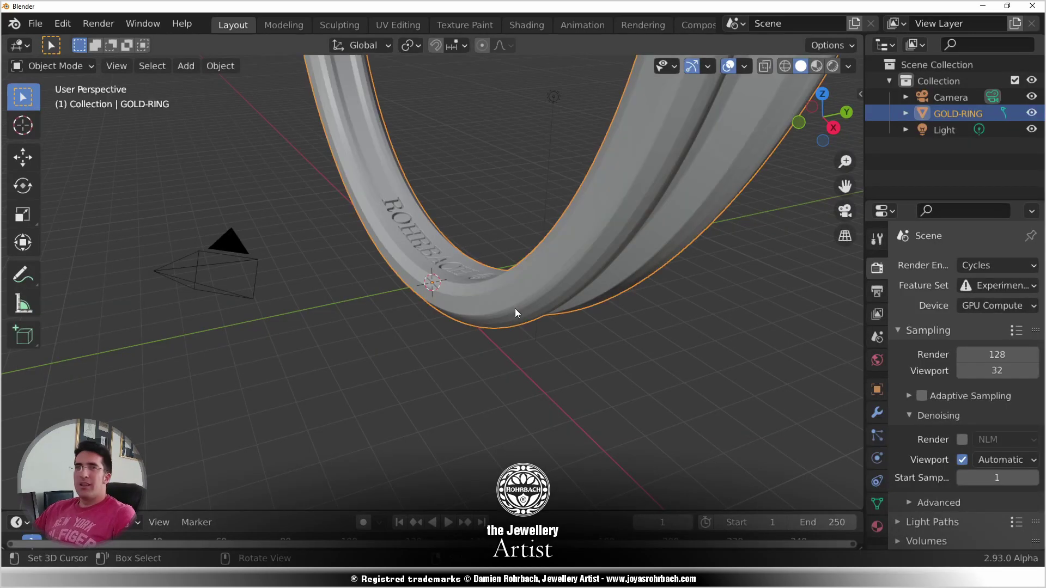
Set the render engine to LuxCore using the GPU device, then orbit to view the whole ring.
scroll(420, 343, "down", 4)
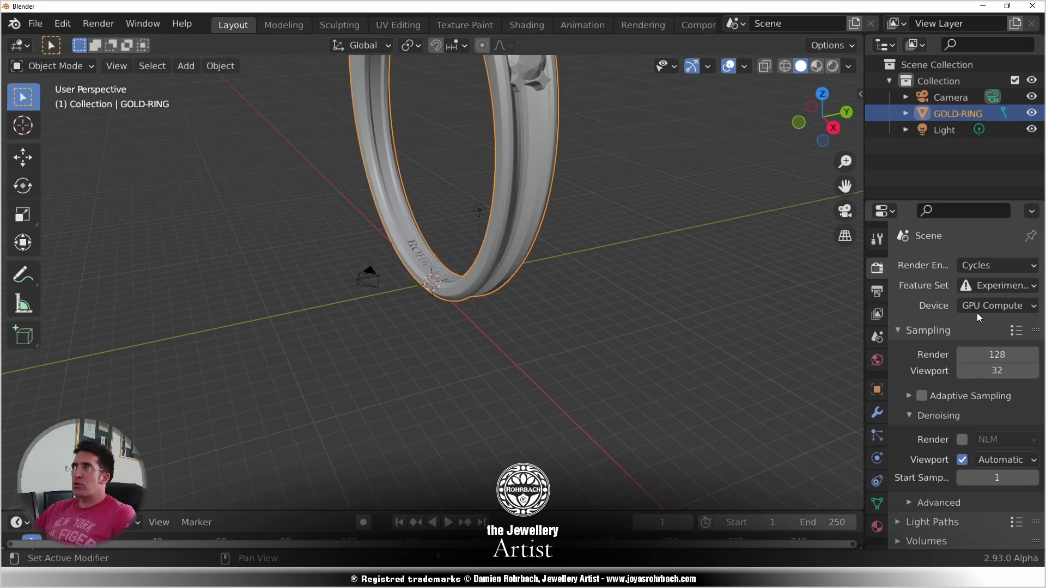
left_click(1005, 266)
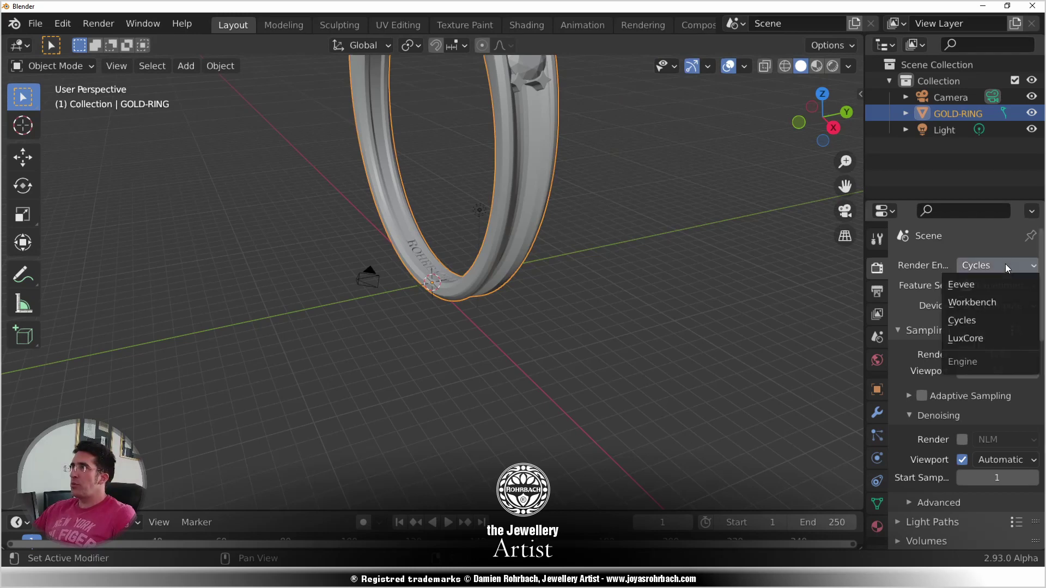
left_click(965, 337)
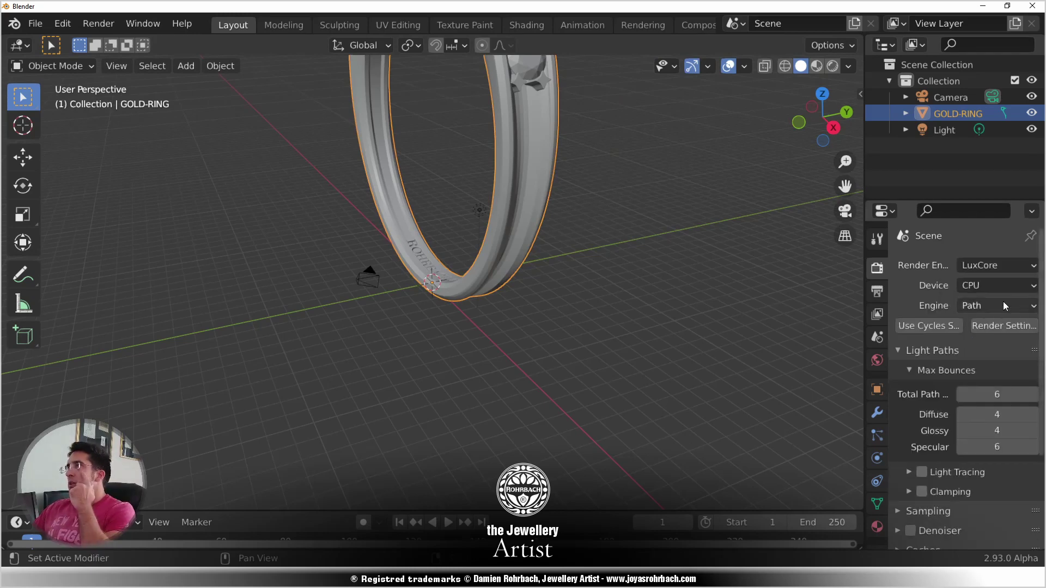
left_click(999, 285)
left_click(991, 322)
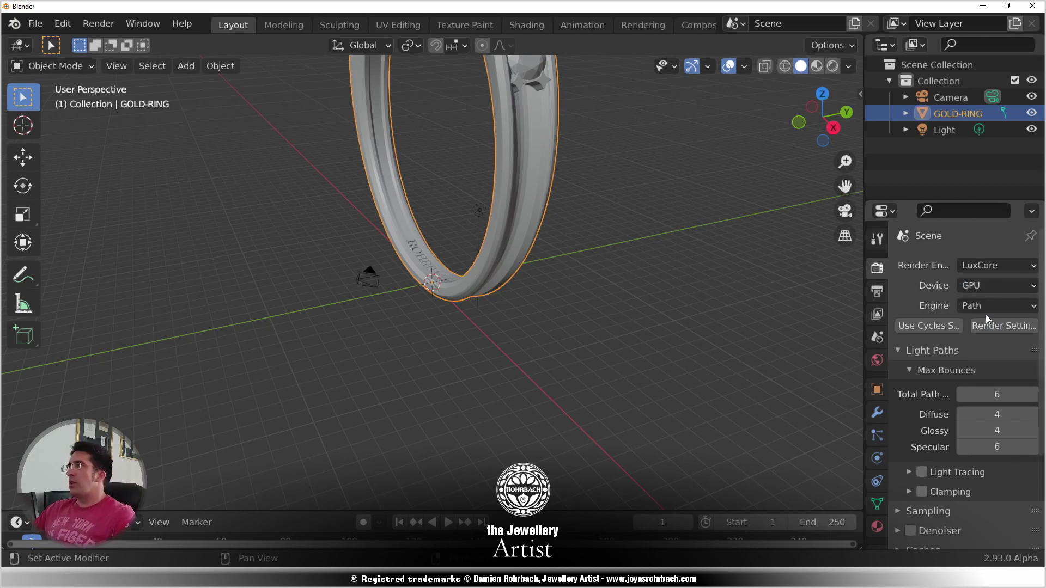
middle_click_drag(465, 303, 551, 358)
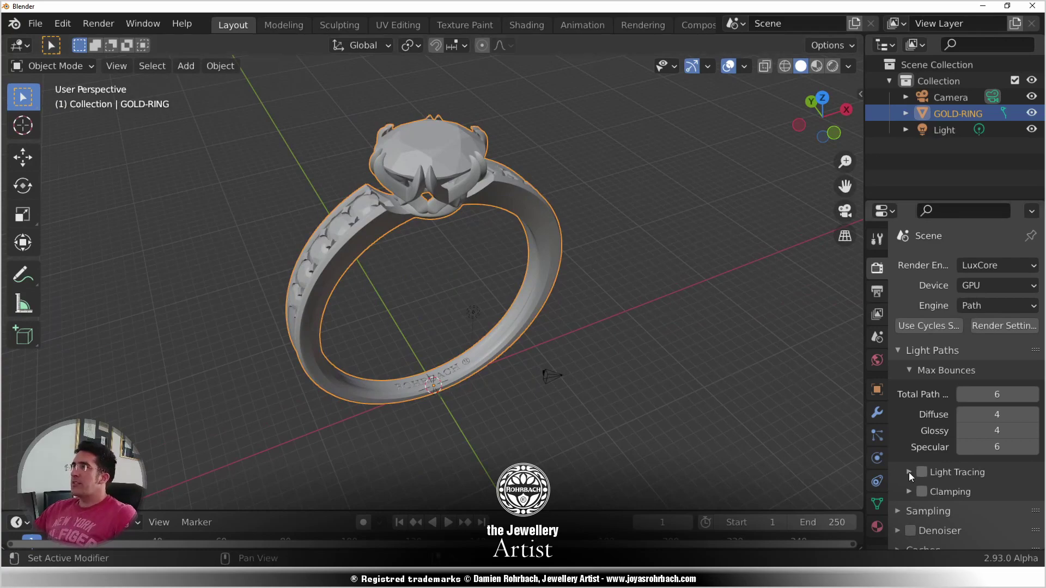
middle_click_drag(451, 334, 441, 315)
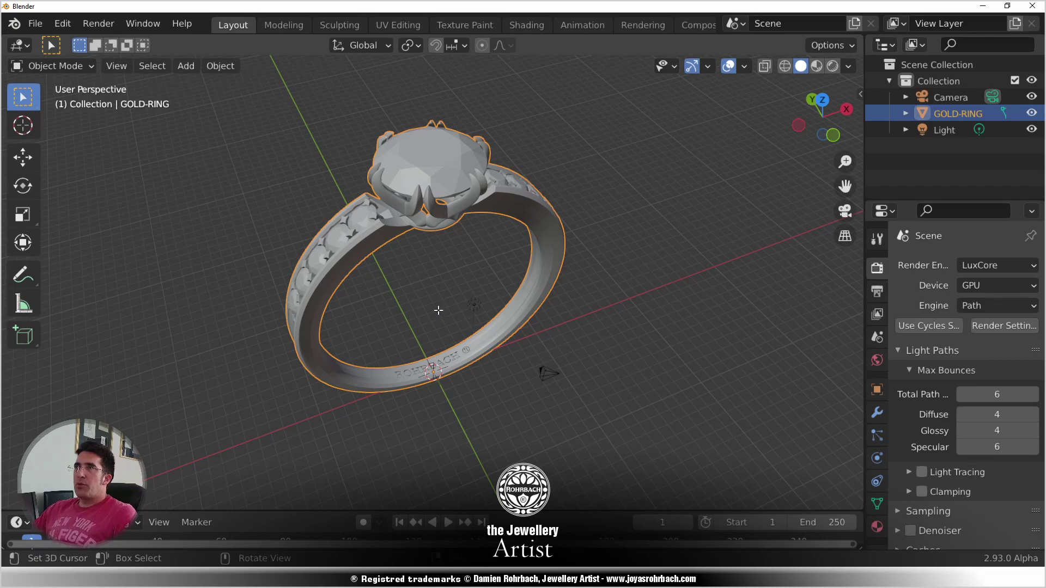
Enter Edit Mode on GOLD-RING, deselect all, and select the first band stones as linked parts.
key("Tab")
middle_click_drag(423, 299, 493, 332, "shift")
scroll(503, 325, "up", 1)
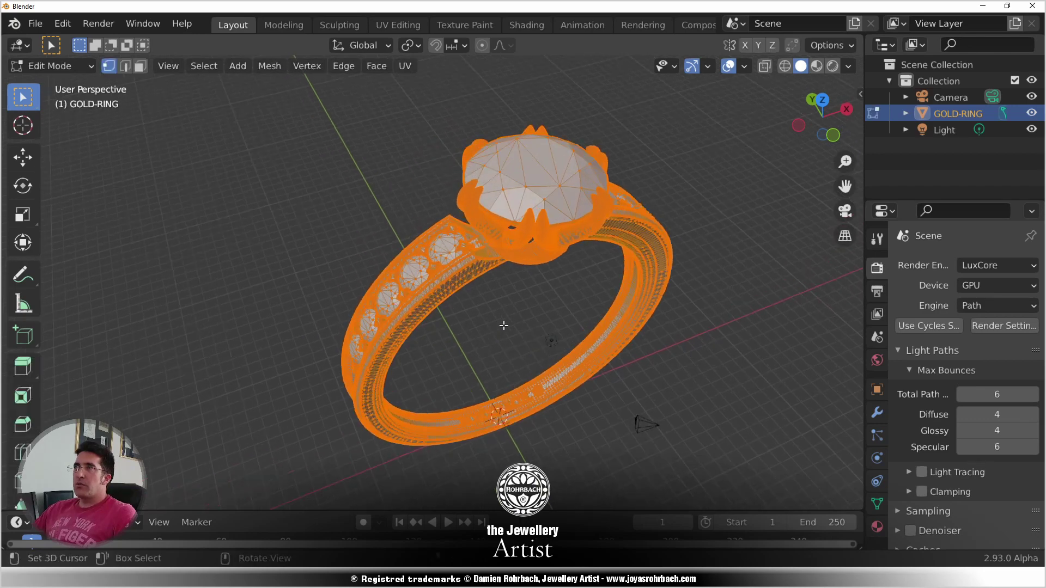
key("alt+a")
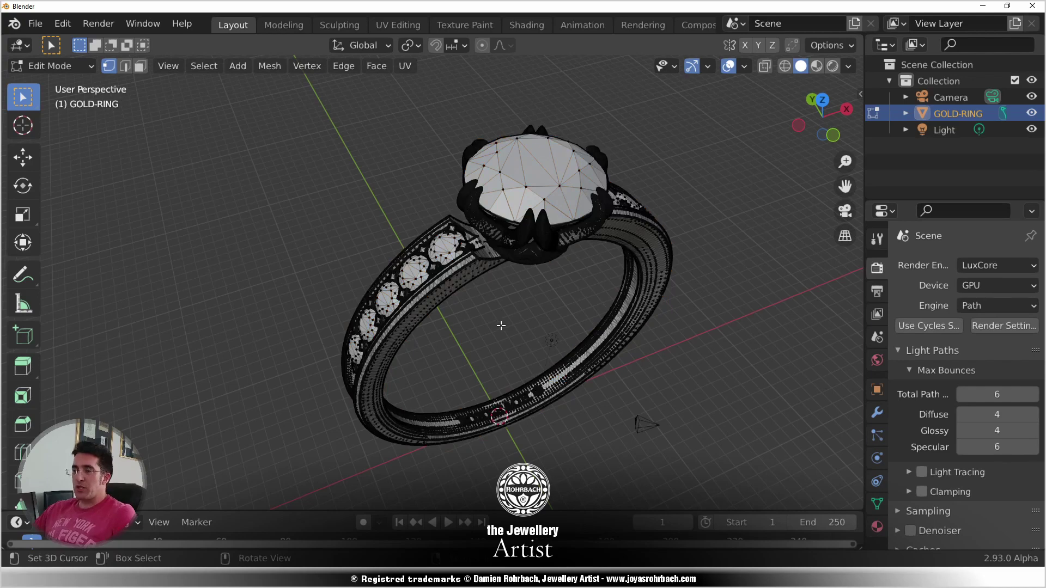
middle_click_drag(454, 331, 417, 468)
scroll(417, 468, "up", 3)
key("l")
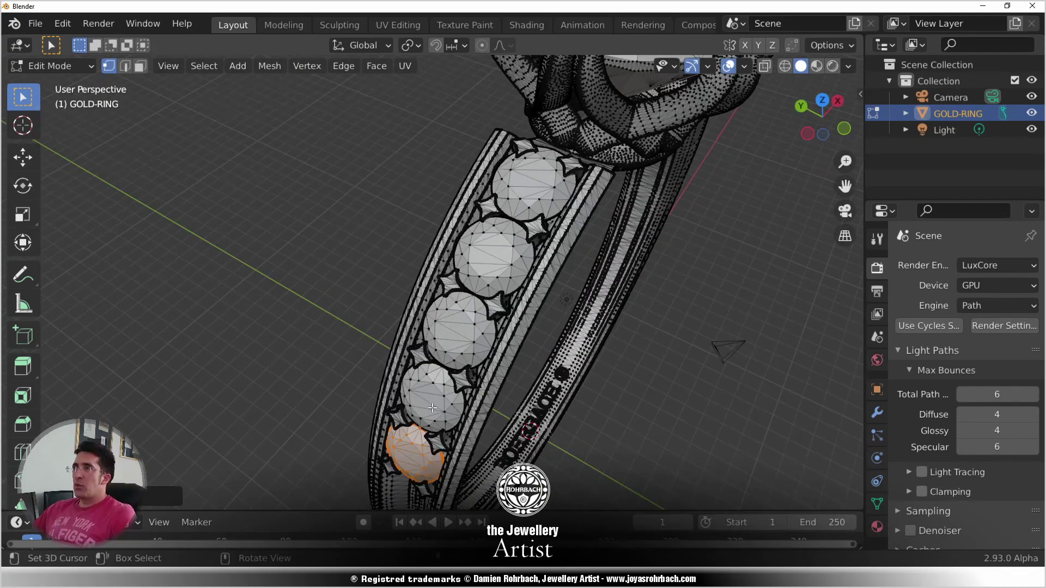
key("l")
key("l")
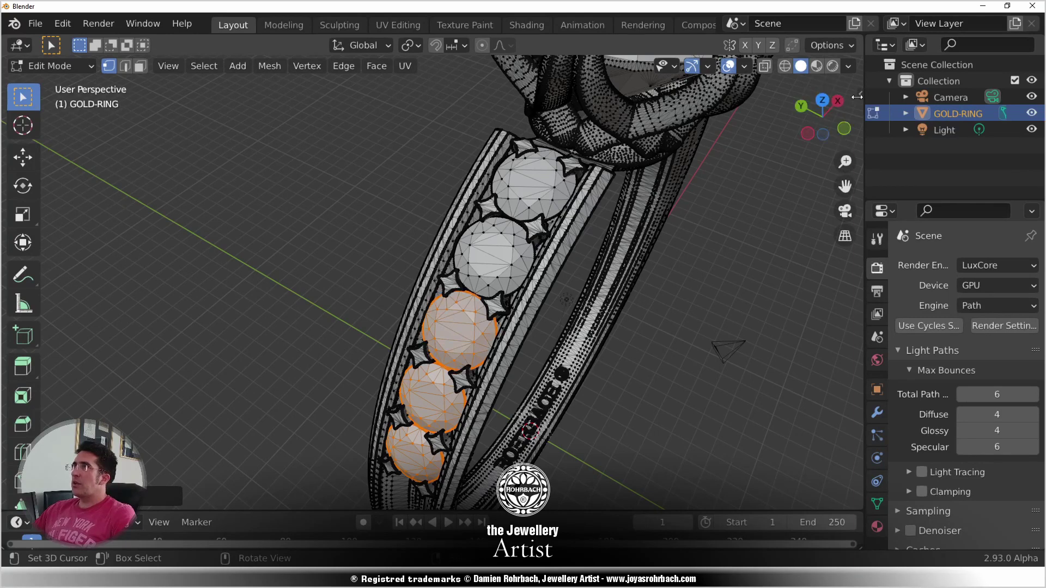
key("n")
left_click(854, 330)
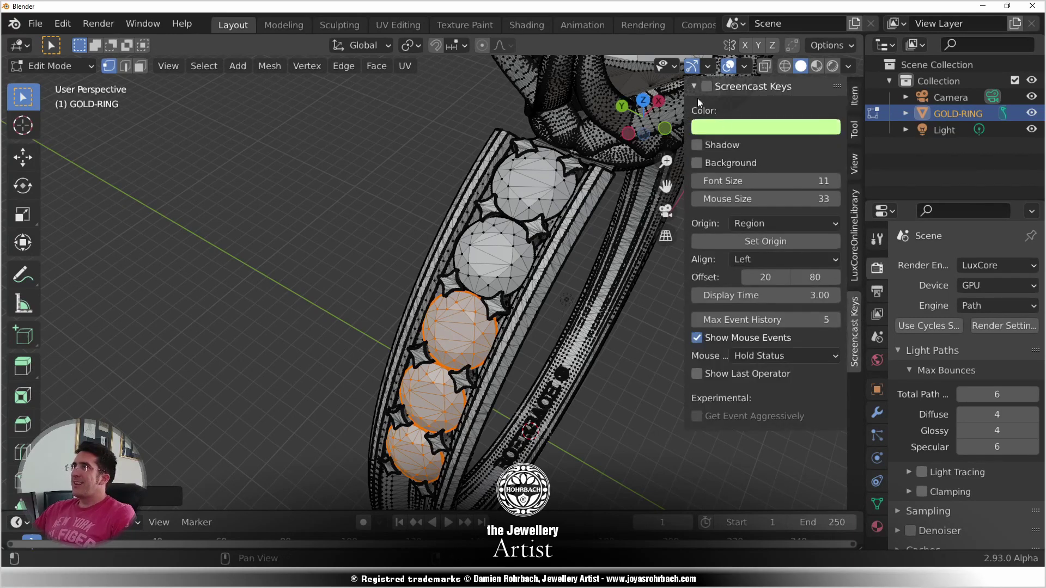
key("l")
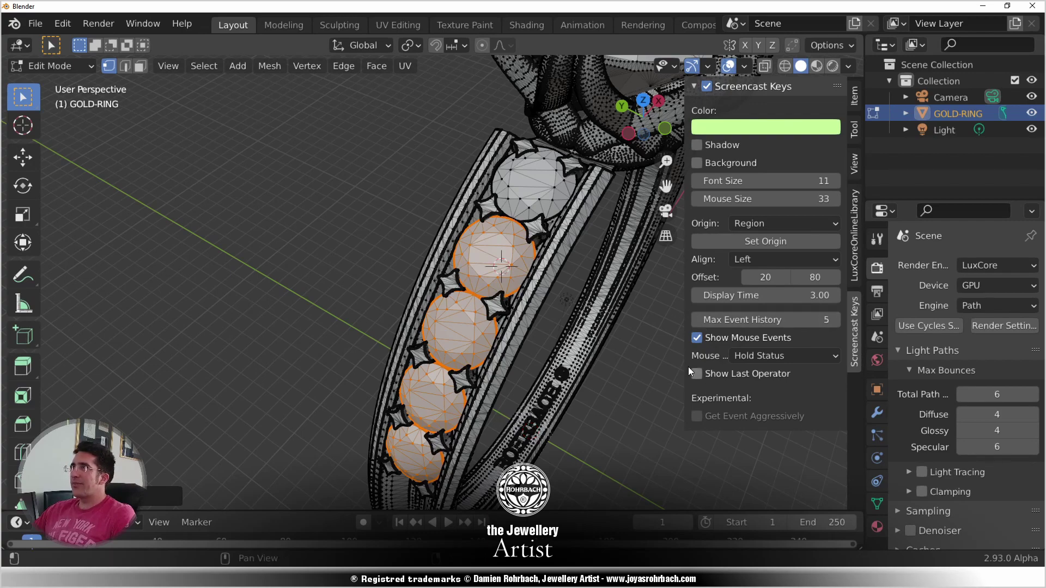
Add the remaining band stones and centre gem to the linked selection from several angles.
key("KP_1")
middle_click_drag(630, 385, 611, 404)
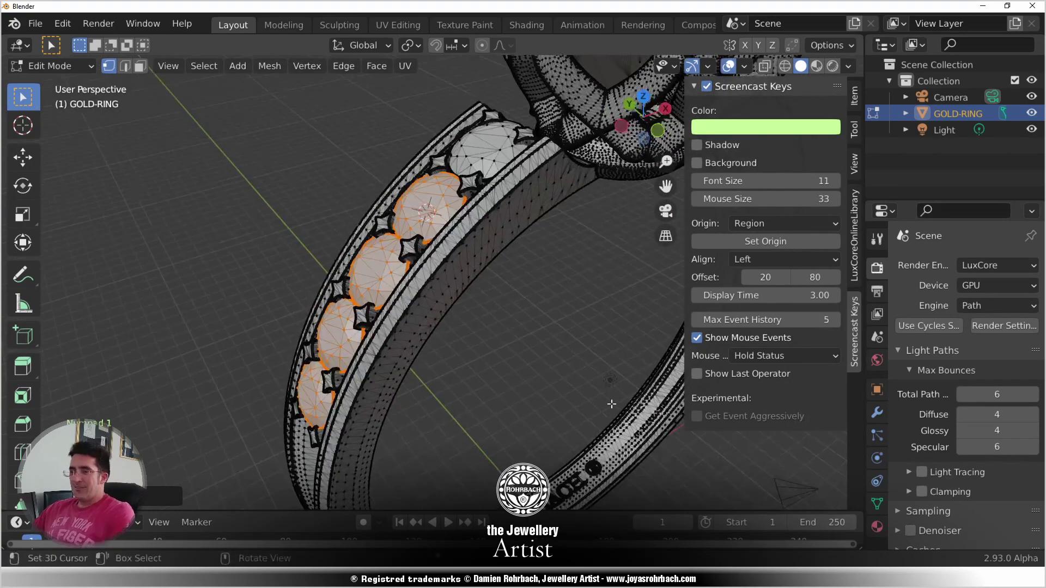
key("n")
middle_click_drag(495, 299, 491, 247)
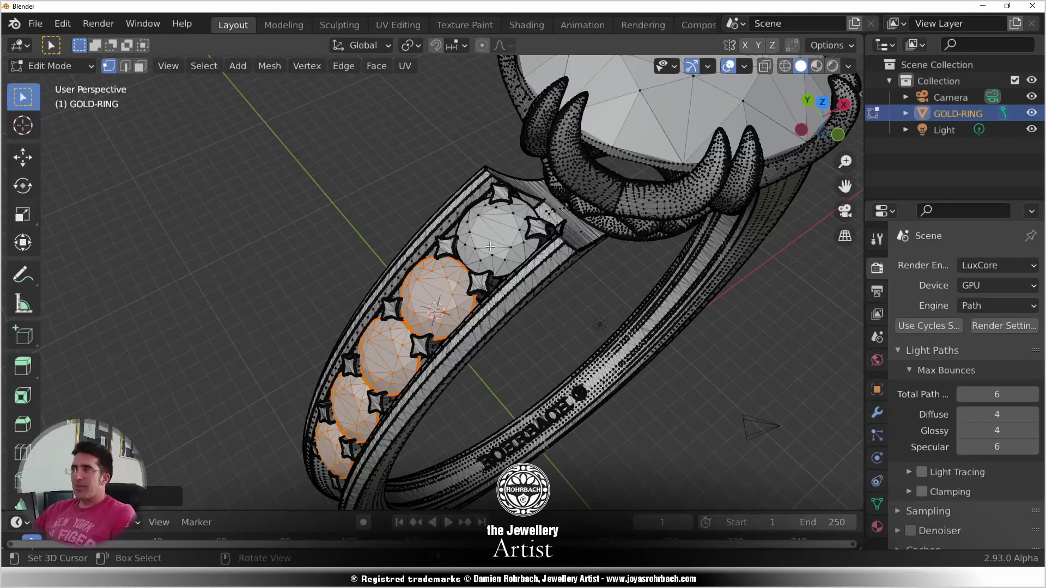
key("l")
key("l")
middle_click_drag(632, 94, 538, 269)
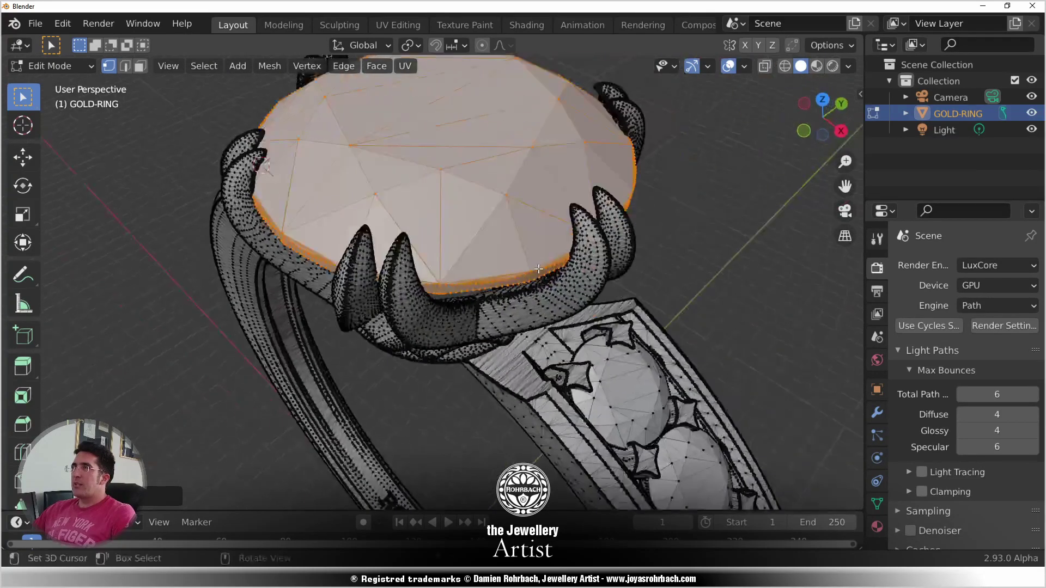
scroll(645, 378, "down", 5)
middle_click_drag(645, 378, 529, 305)
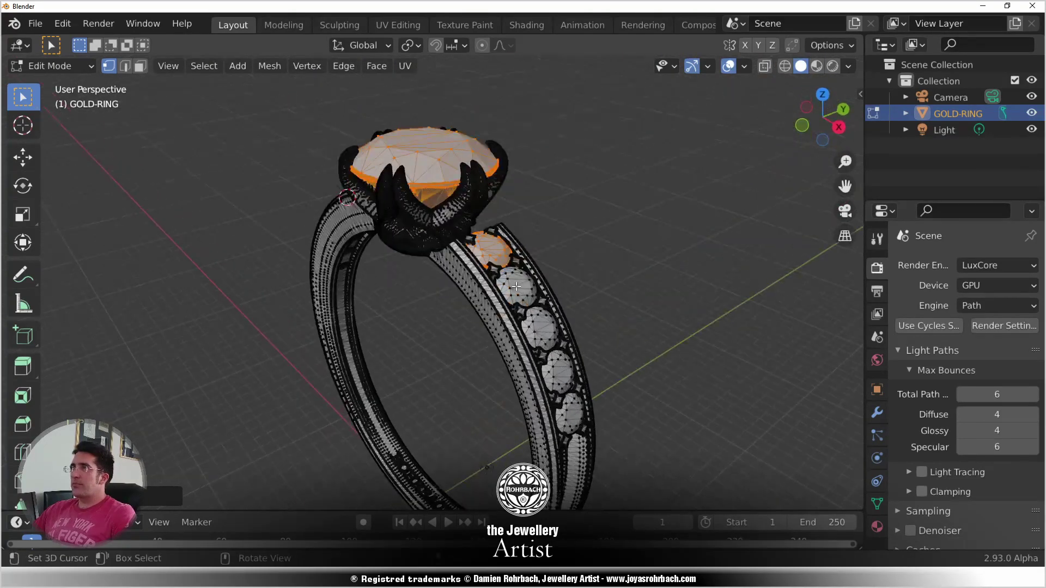
key("l")
key("l")
key("l")
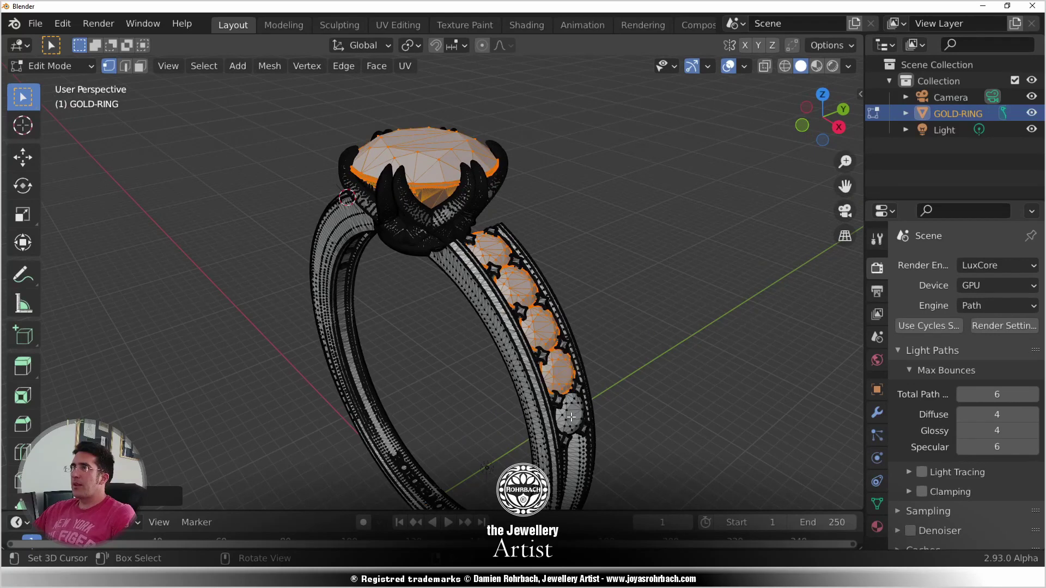
key("l")
Create a new material named DIAMONDS in its own slot and assign it to the selected stones.
left_click(877, 527)
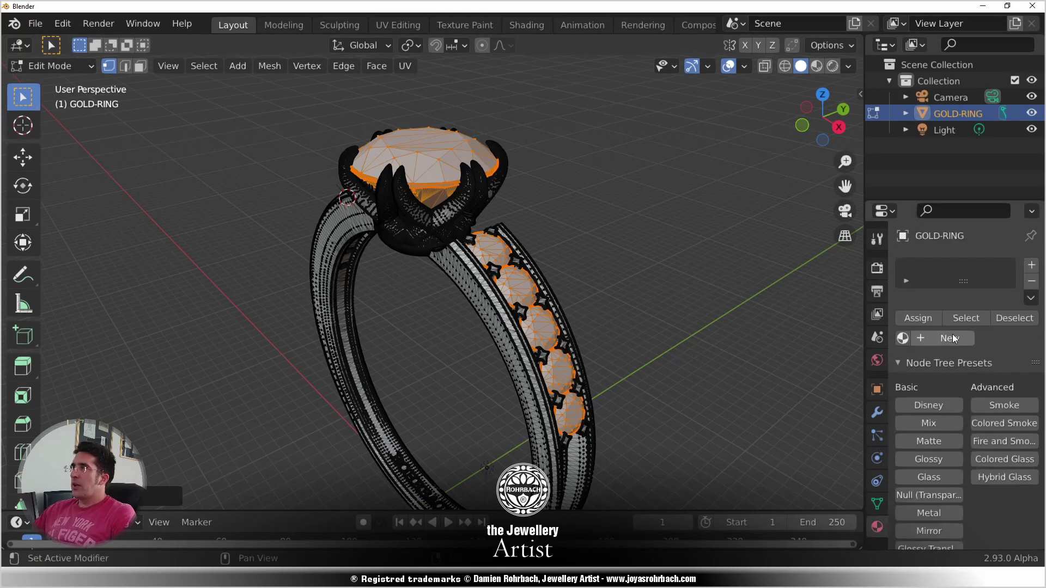
left_click(1031, 266)
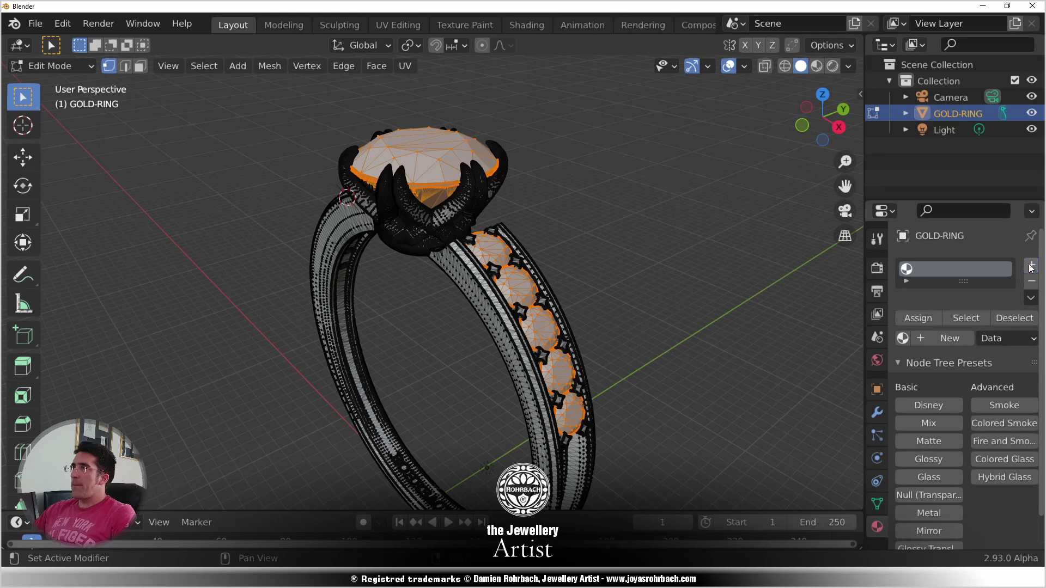
left_click(948, 341)
double_click(926, 340)
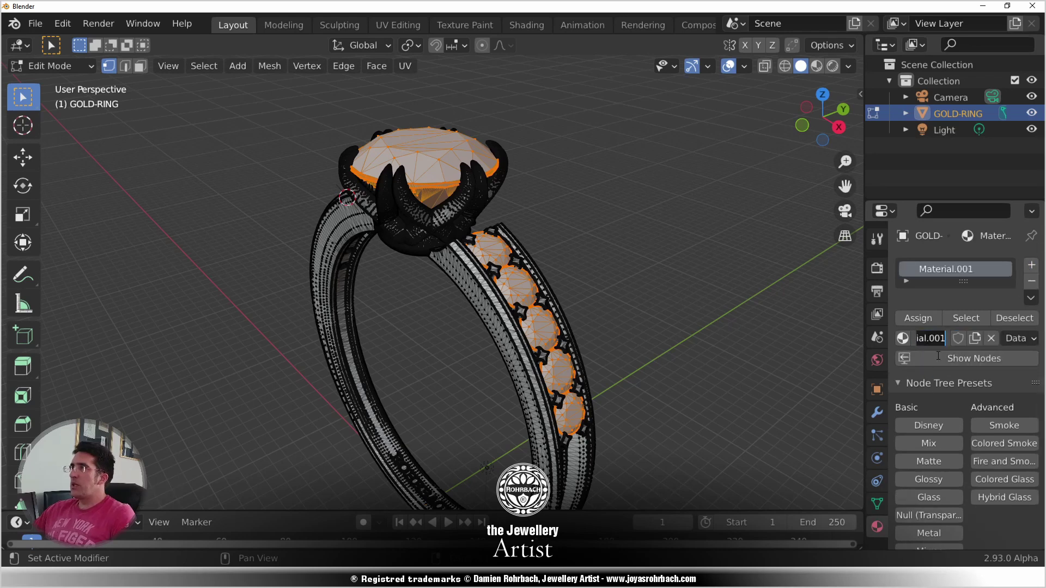
type("DIAMONDS")
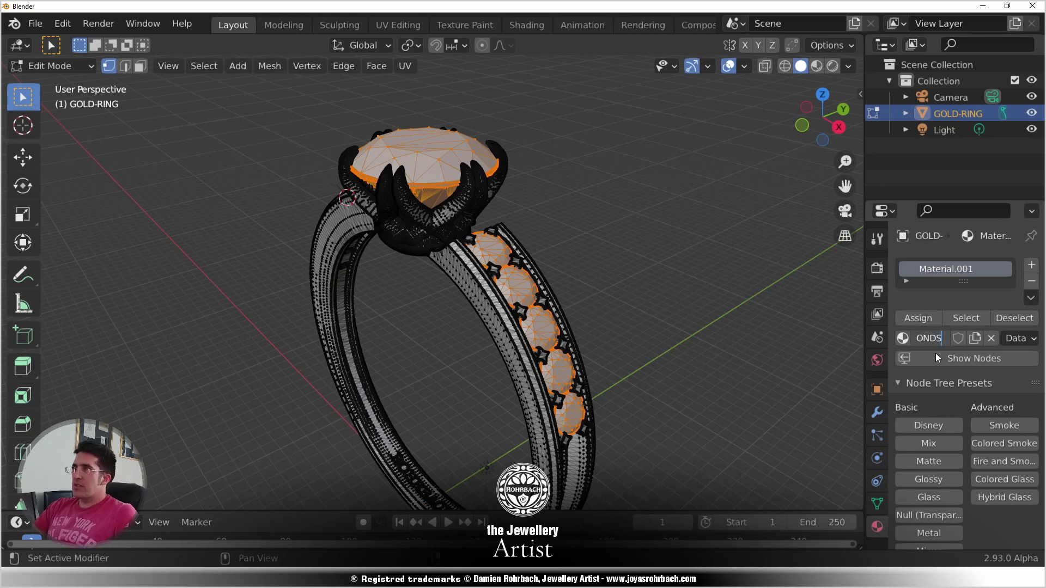
key("Return")
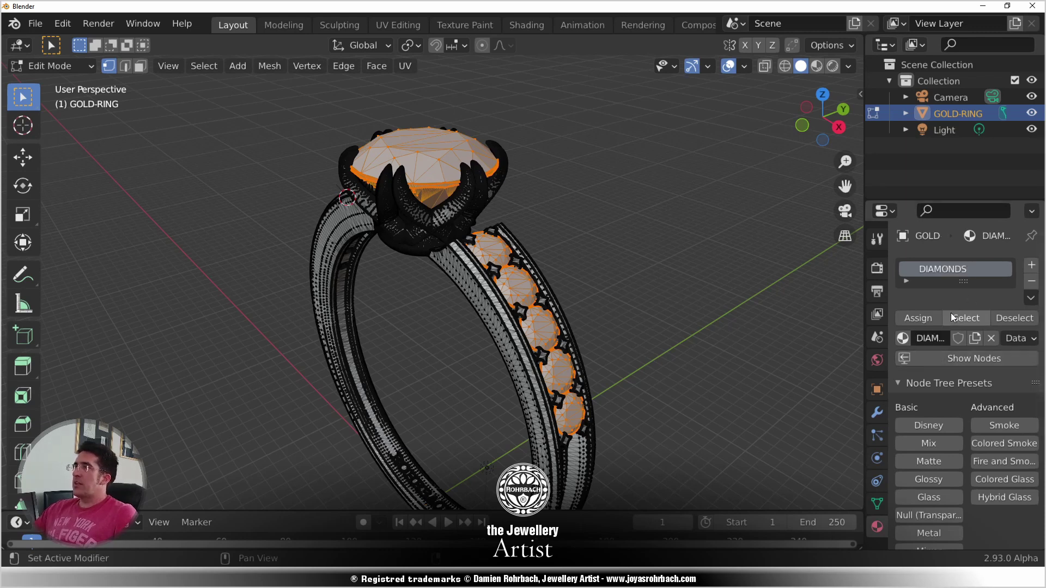
left_click(924, 320)
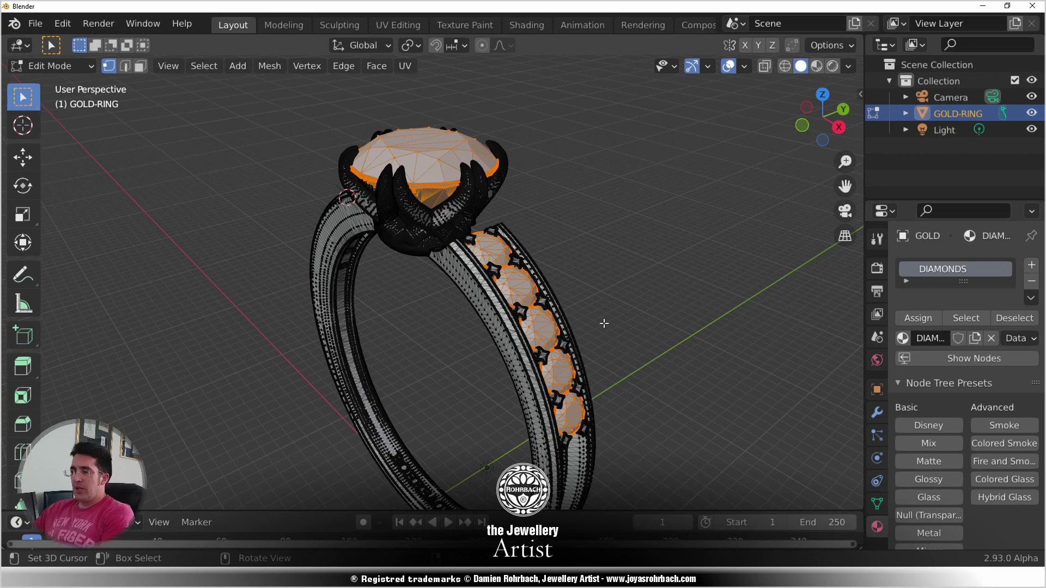
Invert the selection to the metal, then add a GOLD material slot and assign it.
key("ctrl+i")
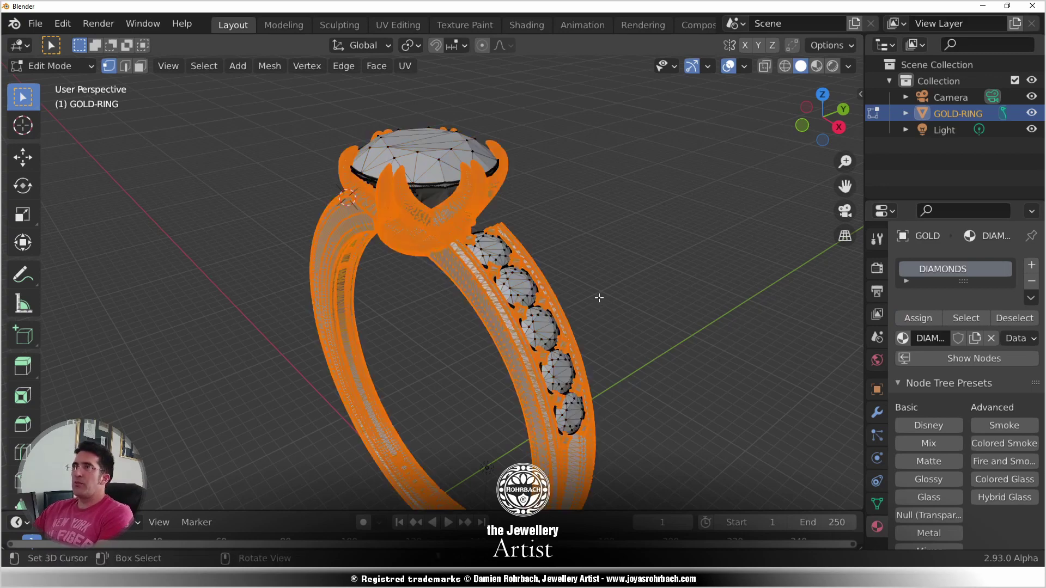
left_click(1031, 265)
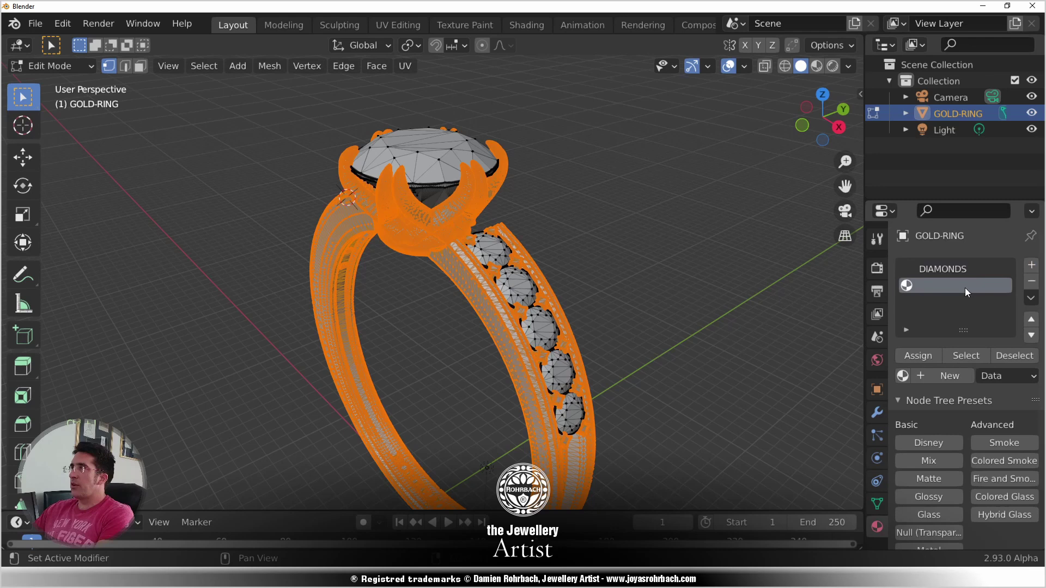
left_click(943, 377)
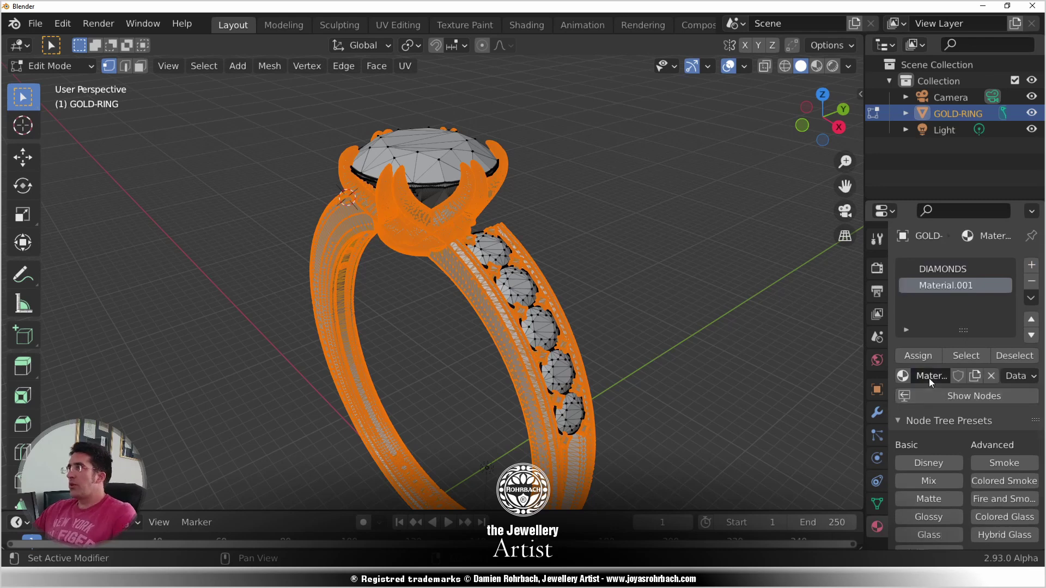
type("GOLD")
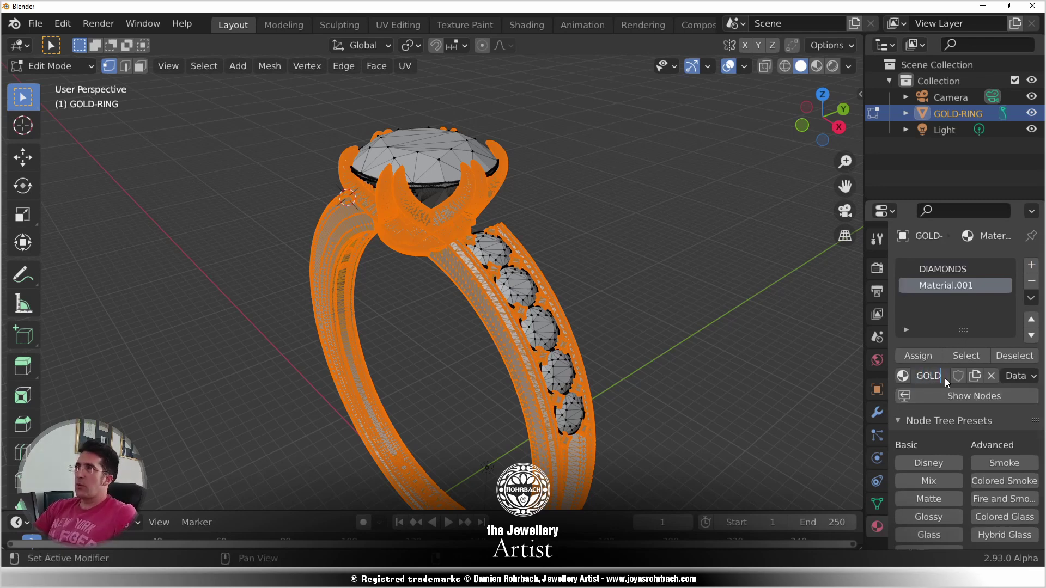
key("Return")
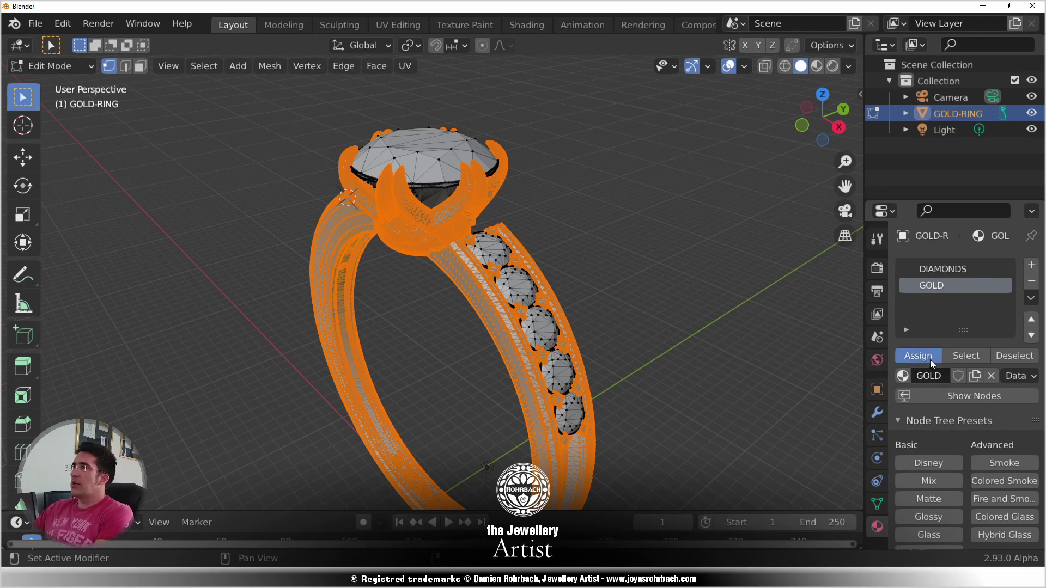
left_click(930, 360)
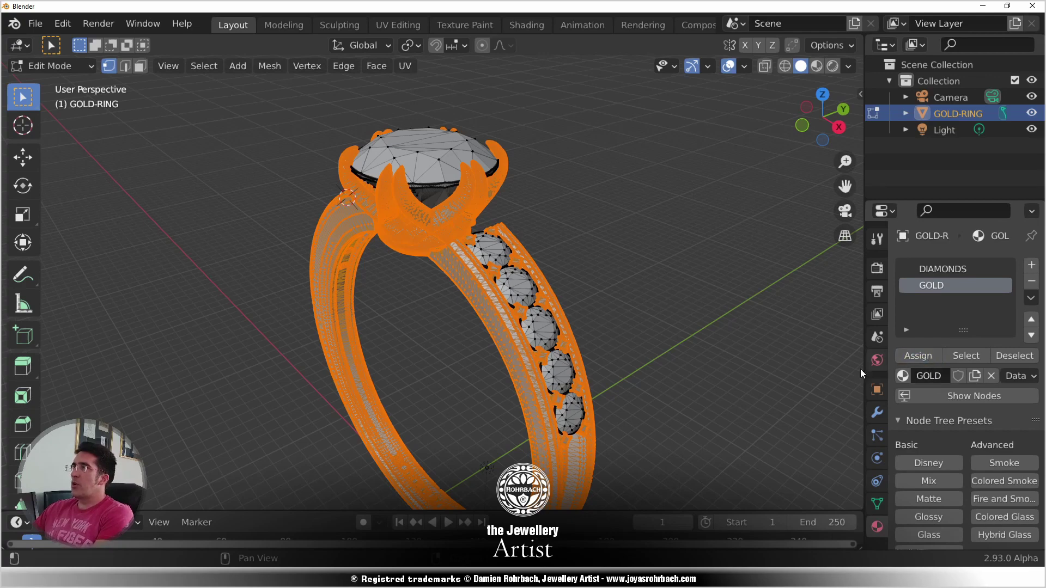
Select the faces using the DIAMONDS material and orbit to check the stones.
left_click(654, 261)
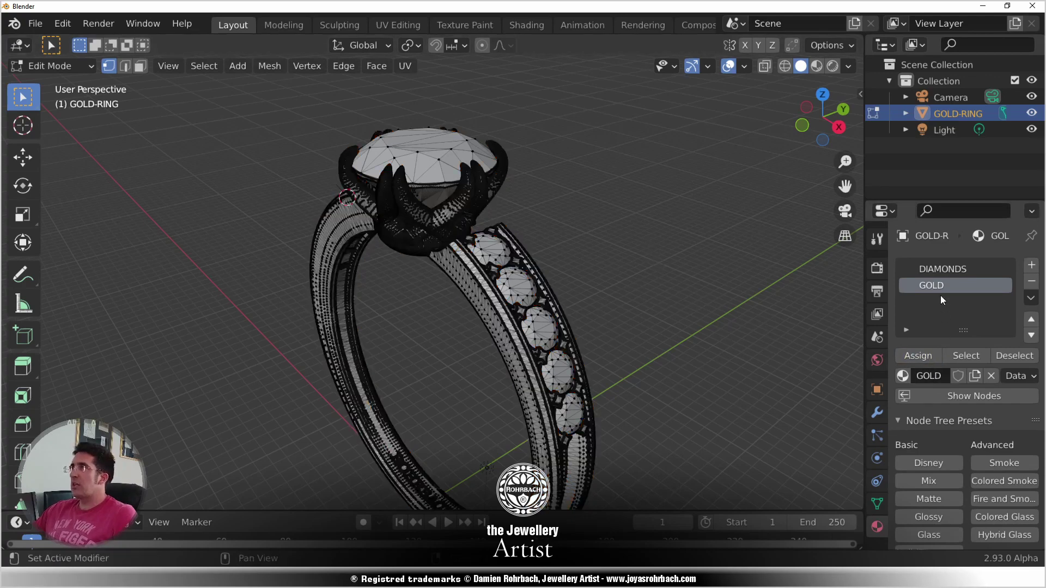
left_click(941, 270)
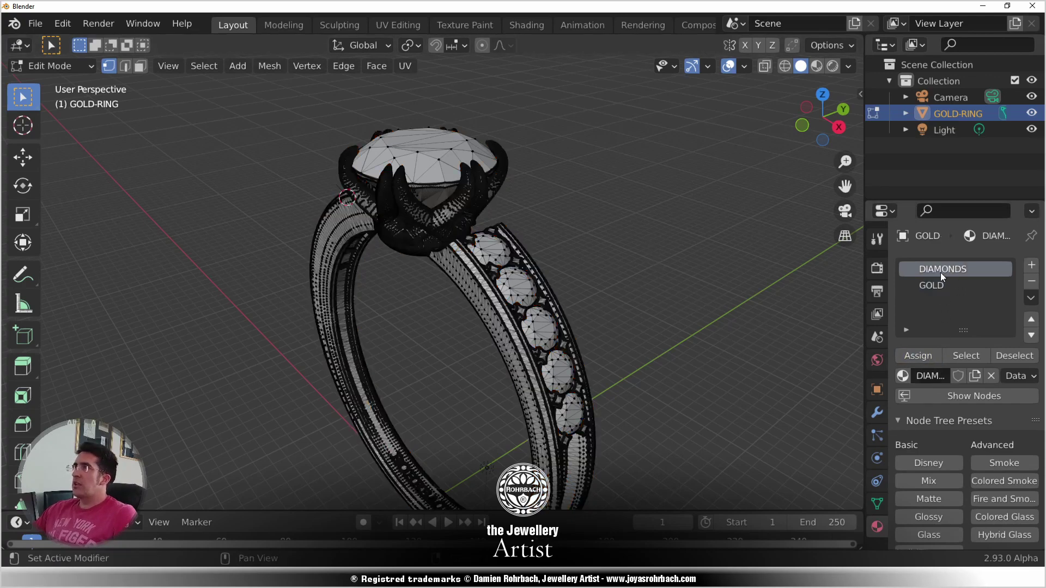
left_click(966, 356)
middle_click_drag(626, 327, 660, 306)
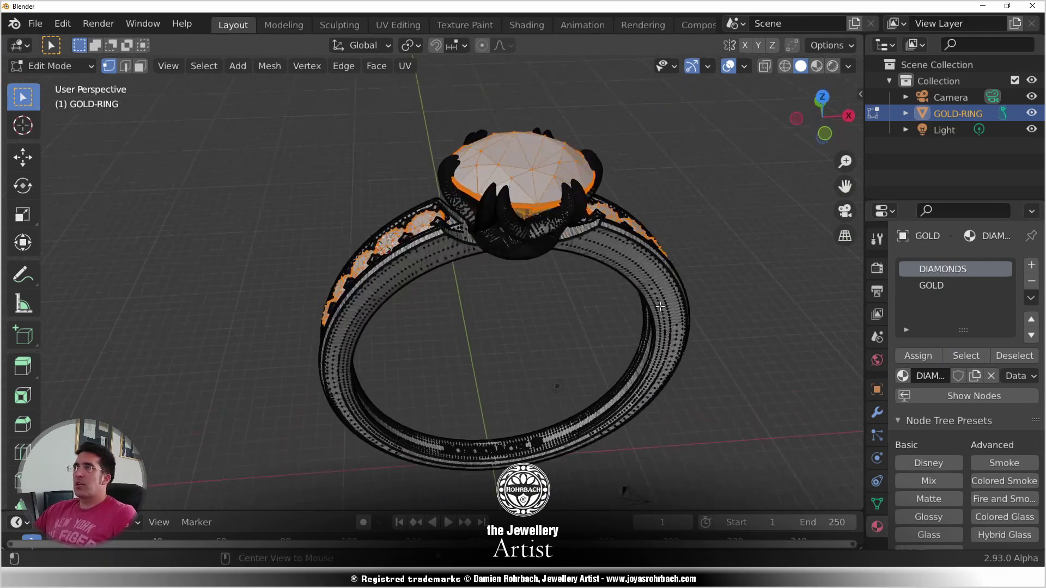
Select the GOLD material's faces to check the metal, then deselect and return to Object Mode.
key("alt+a")
left_click(954, 285)
left_click(966, 356)
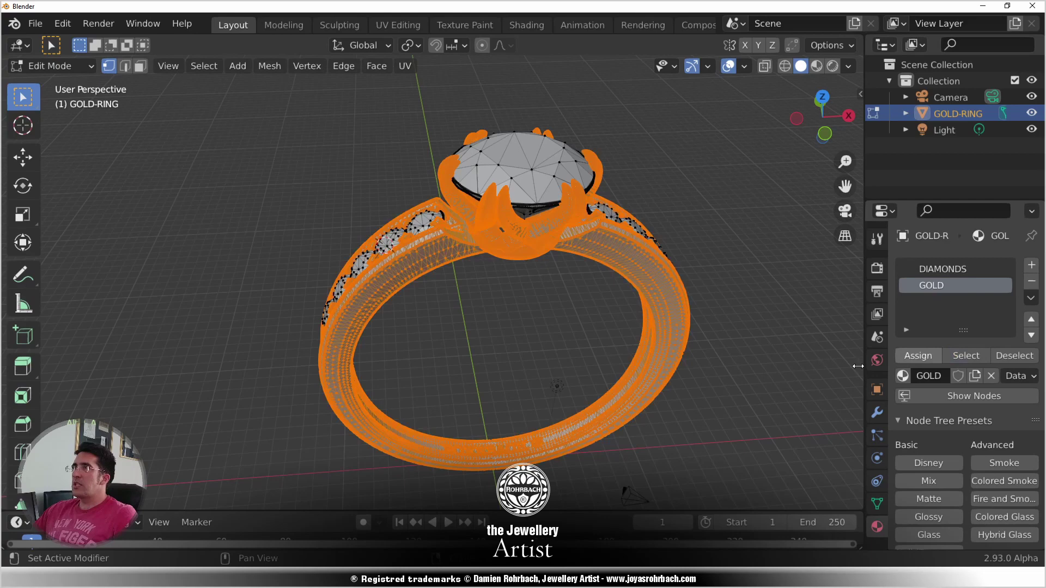
middle_click_drag(627, 381, 680, 385)
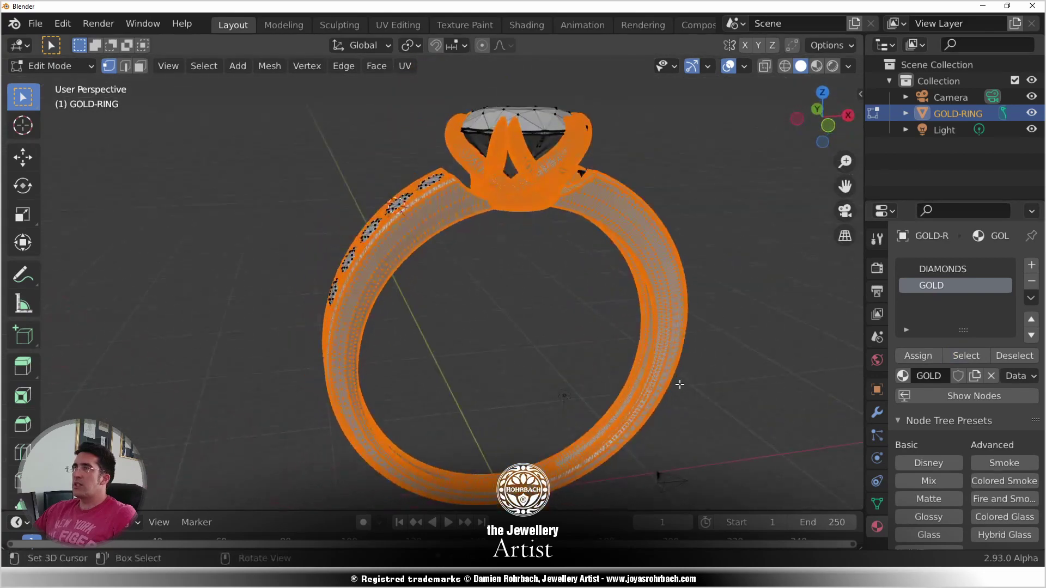
key("alt+a")
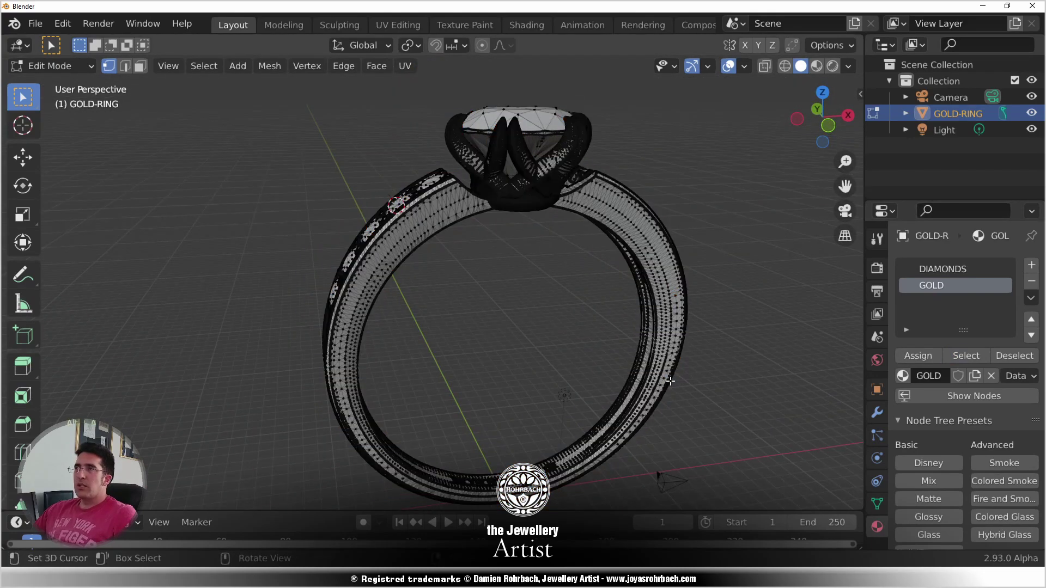
key("Tab")
mouse_move(554, 364)
middle_mouse_down()
mouse_move(489, 351)
mouse_move(514, 292)
mouse_move(522, 313)
middle_mouse_up()
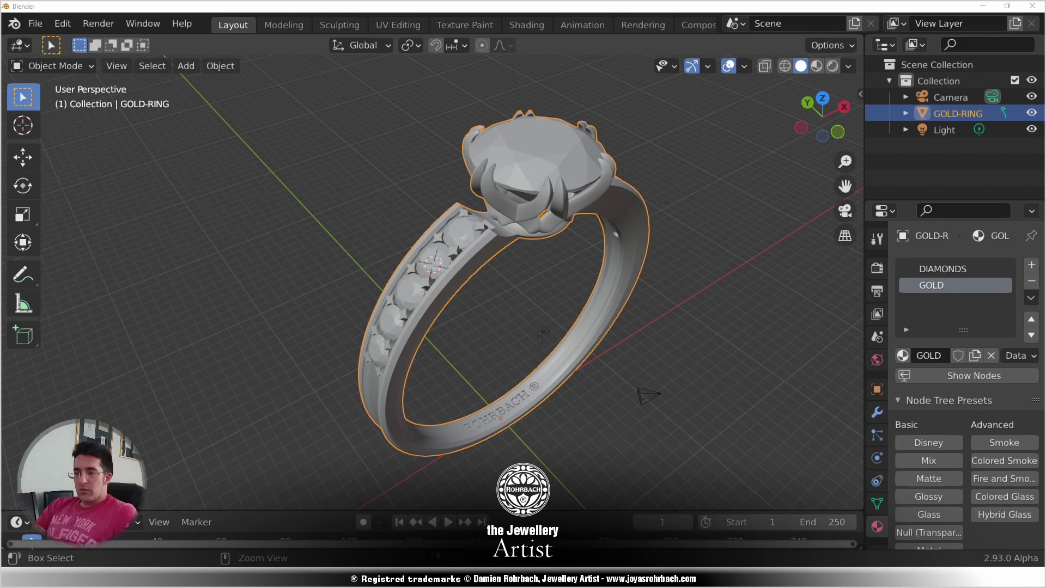
Save the file and delete the scene's Light object.
key("ctrl+s")
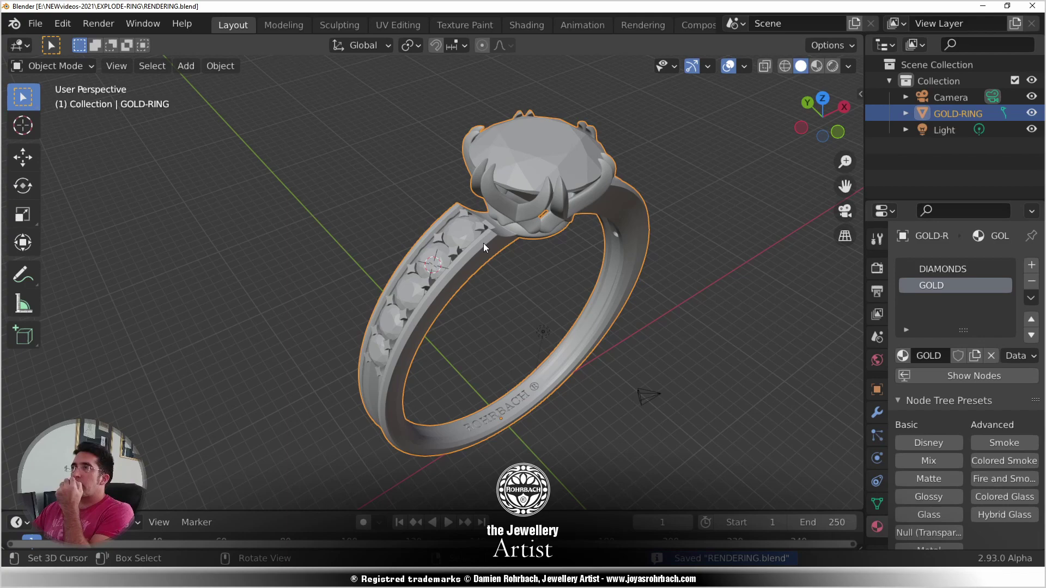
left_click(546, 336)
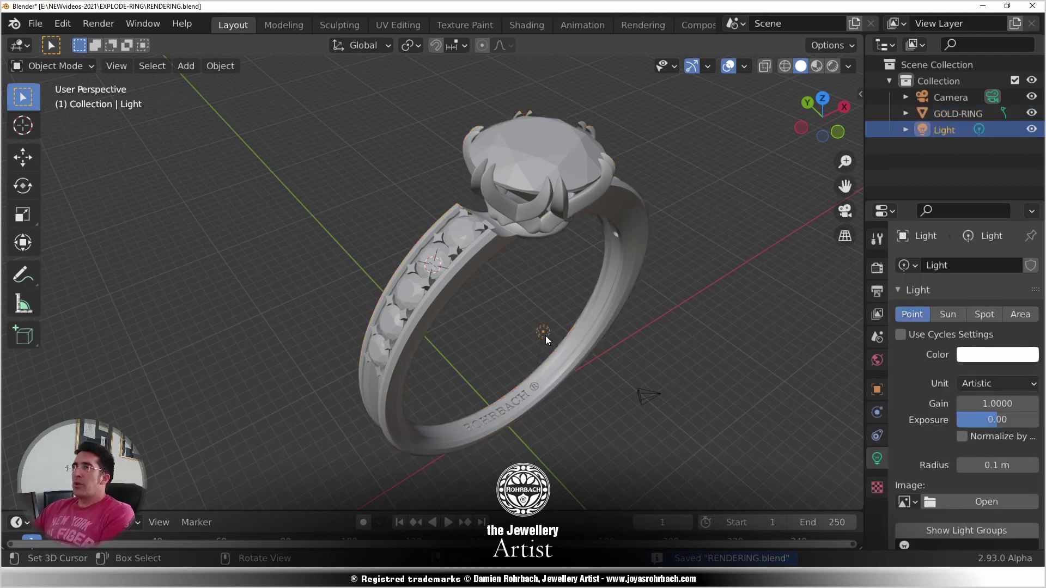
key("Delete")
middle_click_drag(527, 335, 494, 303, "ctrl")
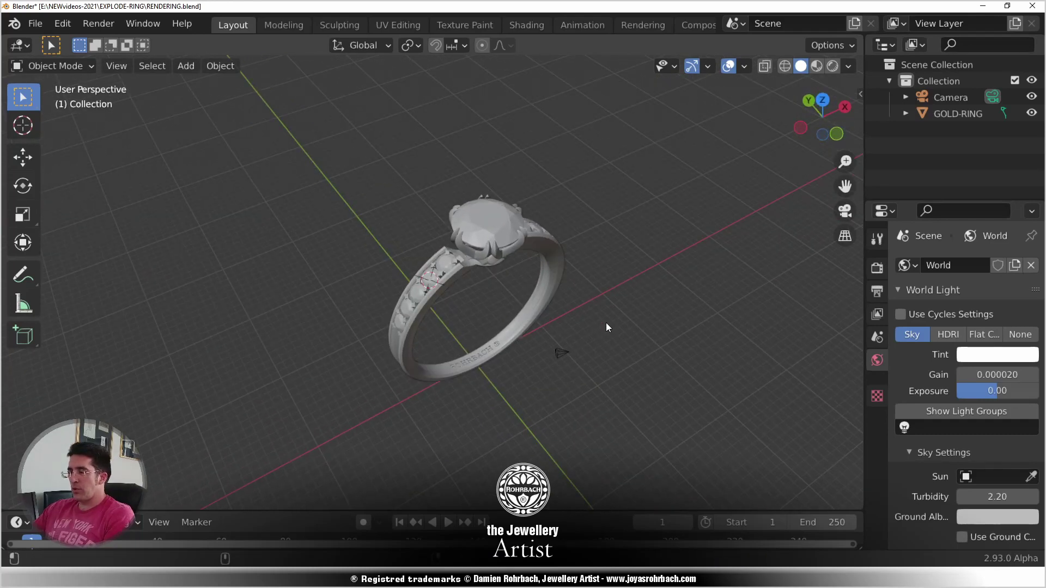
Look through the camera, move the Camera to frame the ring, and save again.
key("ctrl+alt+KP_0")
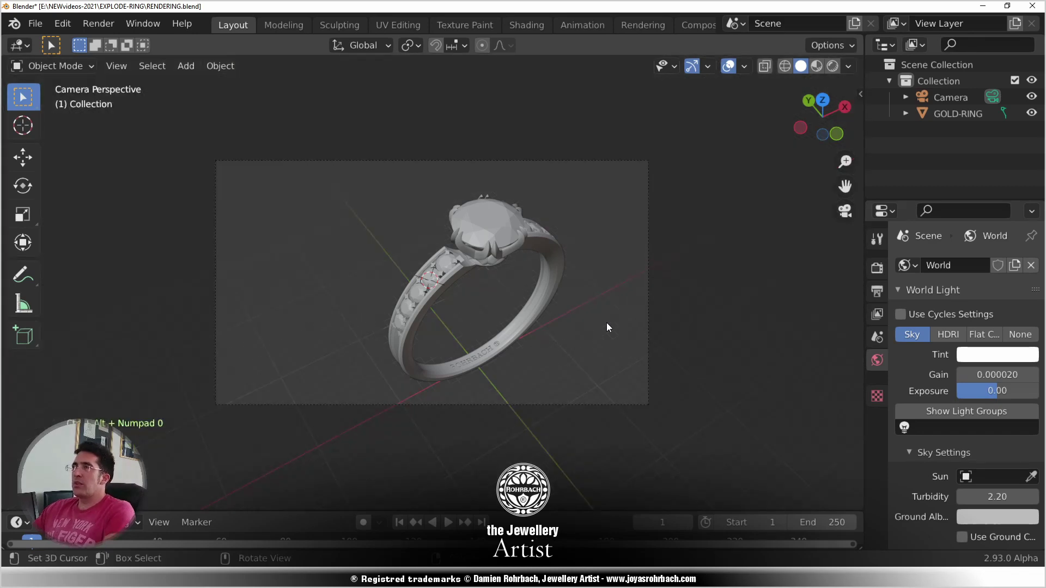
left_click(937, 97)
key("g")
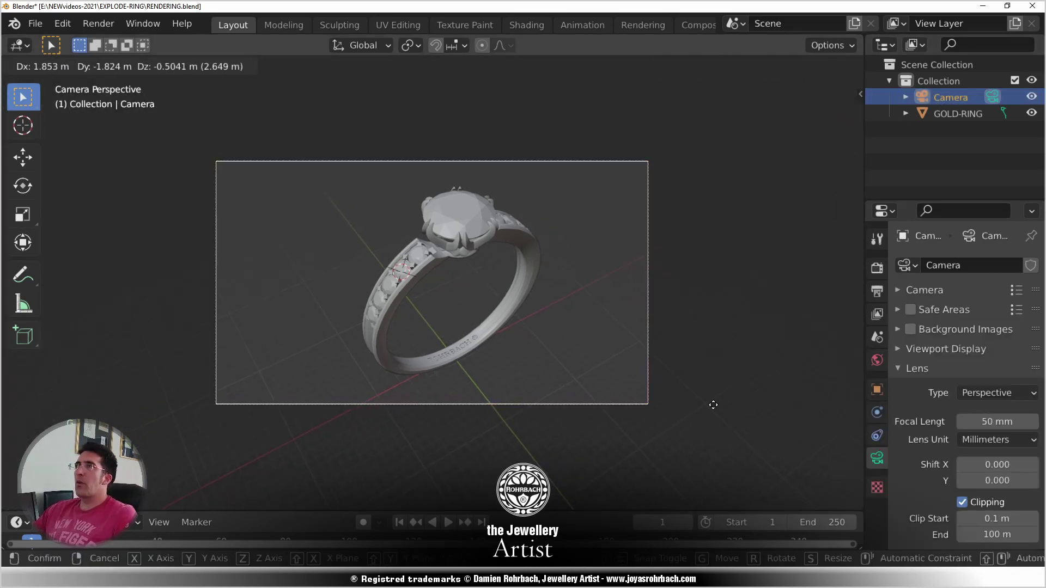
left_click(462, 340)
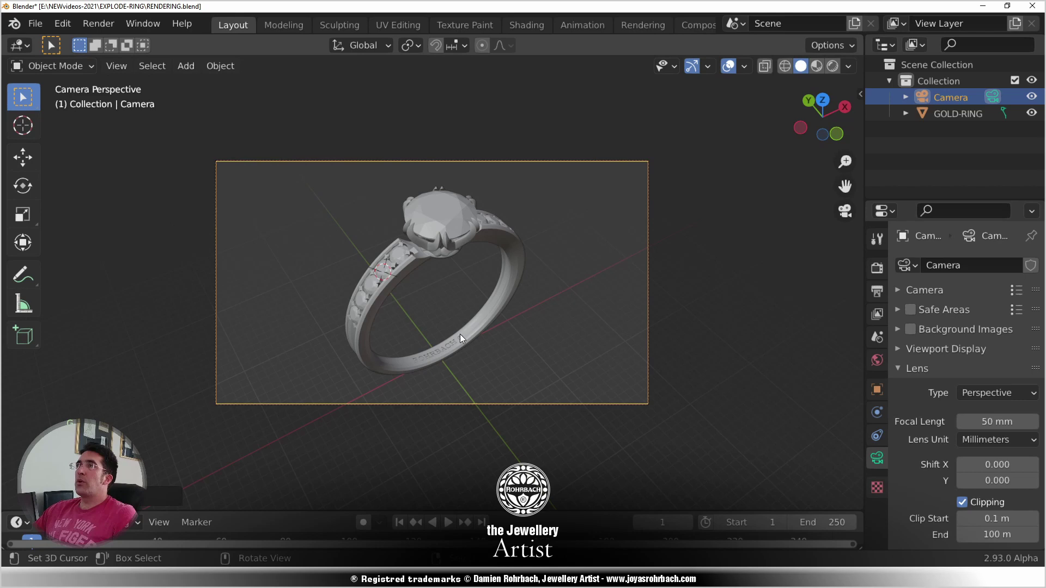
key("ctrl+s")
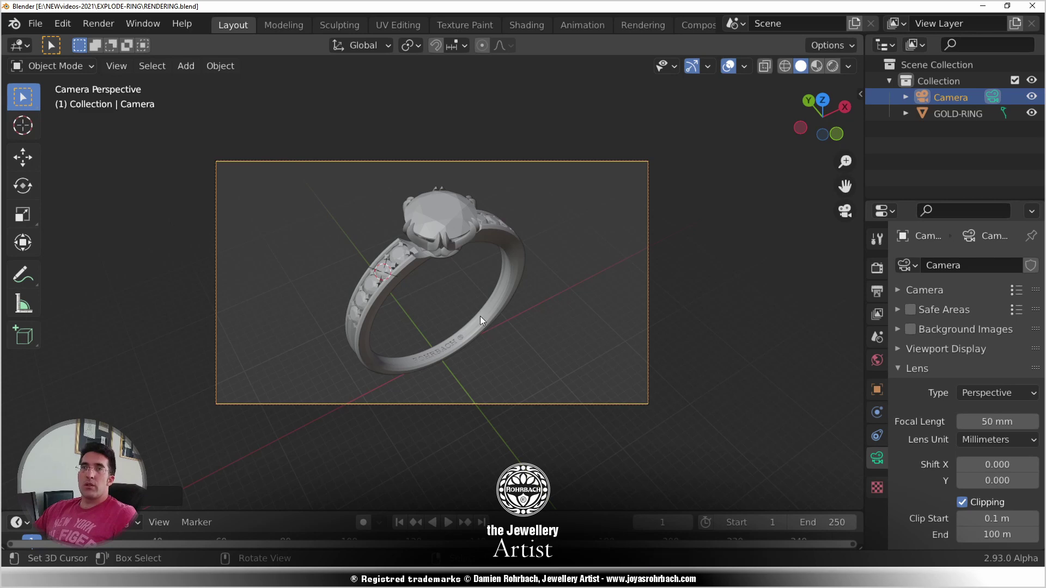
Add a mesh Plane and set its location to 0, 0, 0 in the sidebar Item panel.
left_click(186, 66)
mouse_move(218, 83)
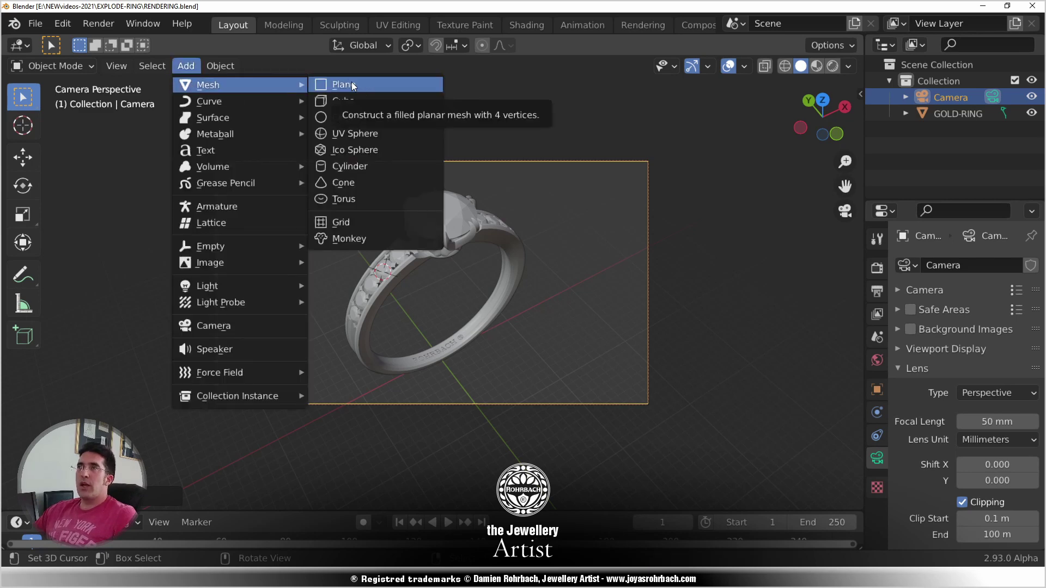
left_click(352, 81)
key("n")
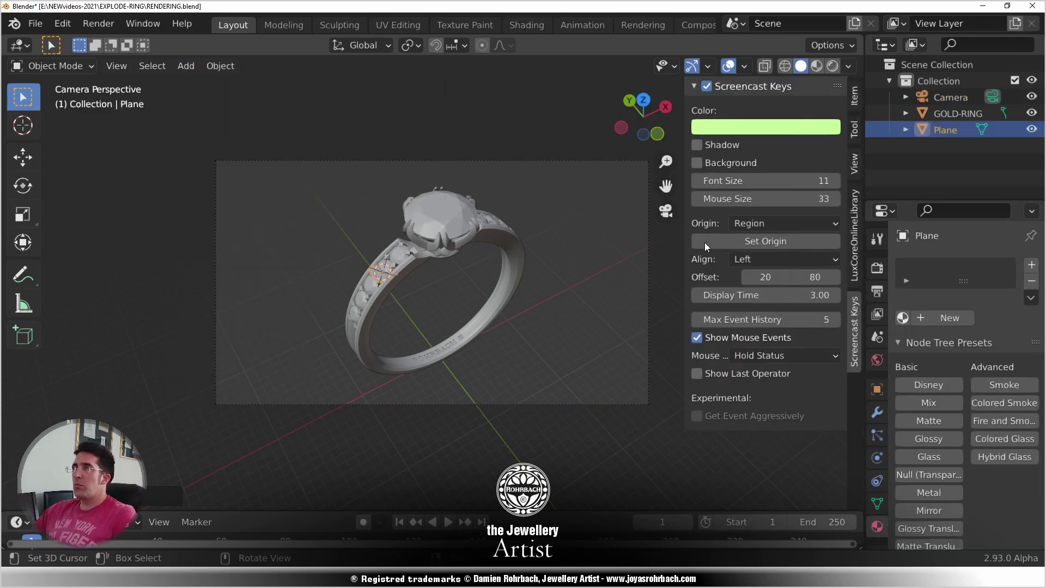
key("KP_1")
left_click(855, 96)
left_click(747, 126)
type("0")
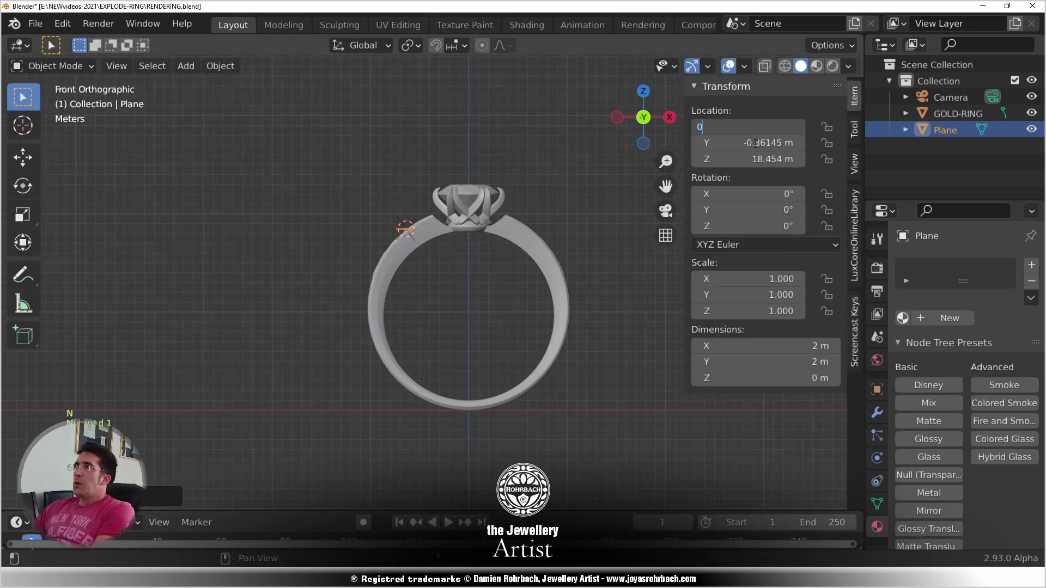
key("Tab")
type("0")
key("Tab")
type("0")
key("Return")
middle_click_drag(355, 256, 452, 351)
Resize the plane to 250 m by 250 m, view through the camera, and save.
left_click(740, 346)
type("250")
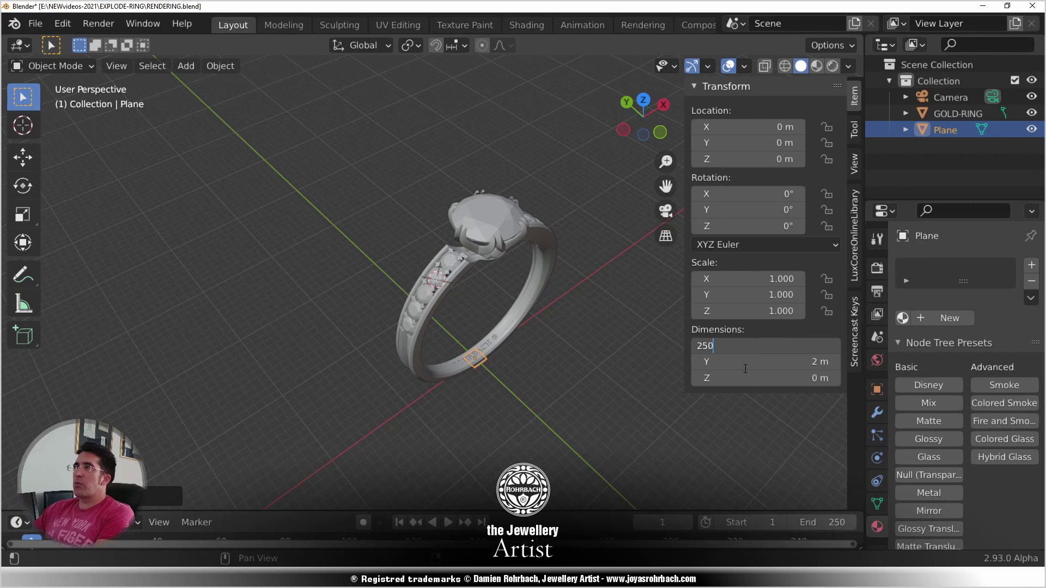
key("Tab")
type("250")
key("Return")
scroll(371, 279, "down", 5)
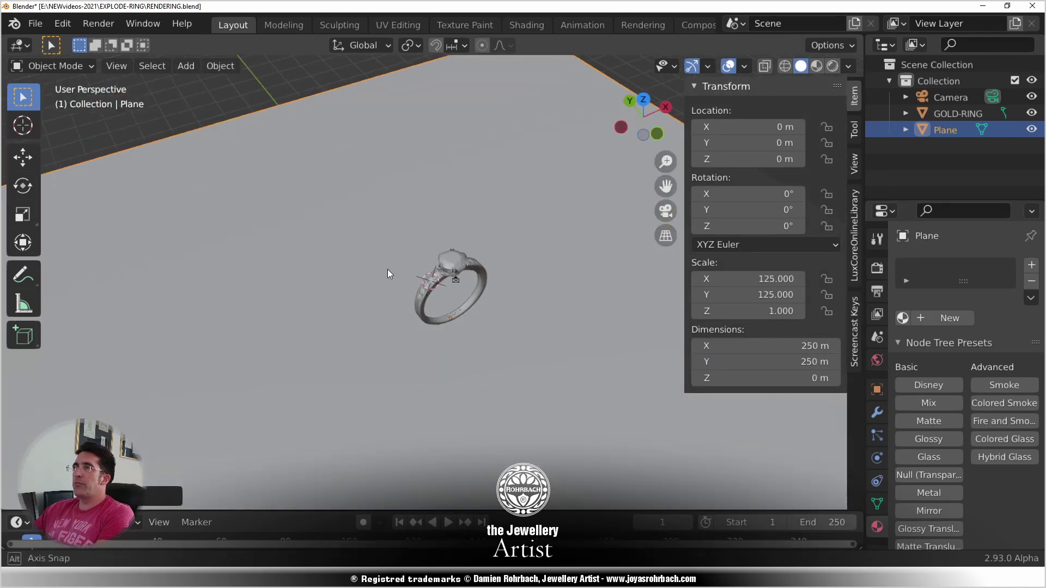
middle_click_drag(388, 270, 410, 280)
key("KP_0")
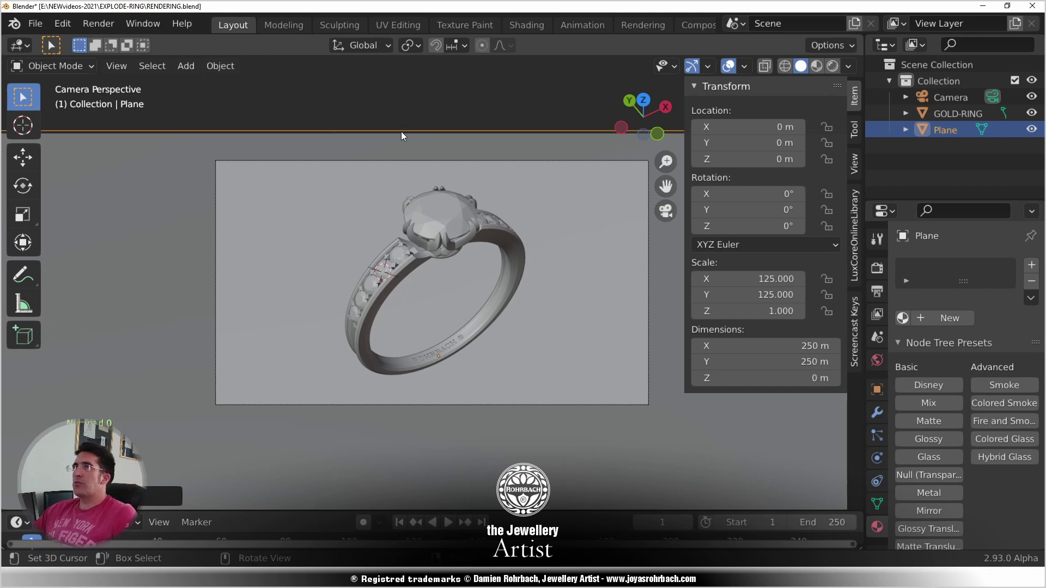
key("ctrl+s")
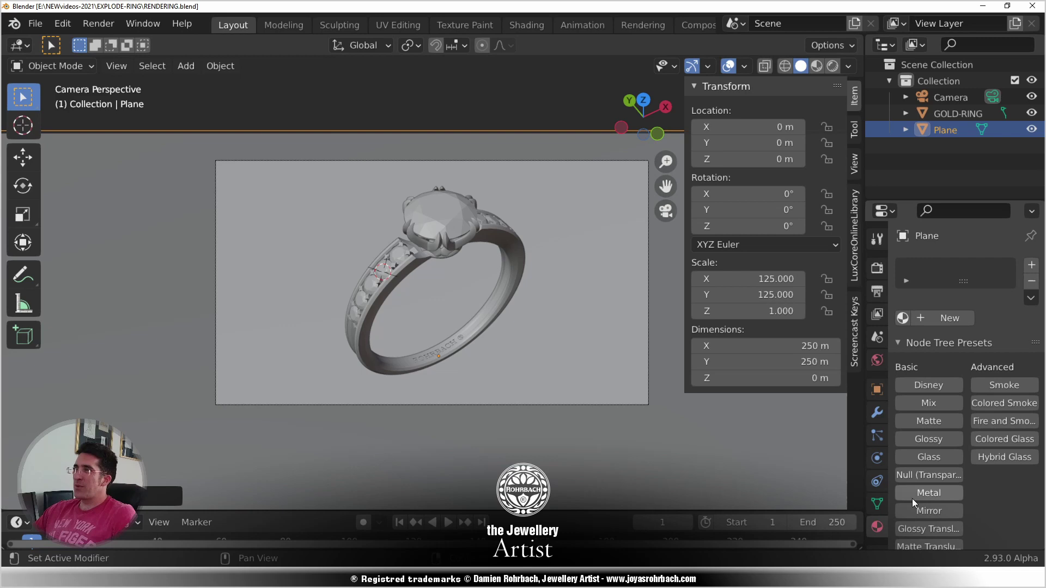
Set the camera's Clip End to 12000 m and save RENDERING.blend.
left_click(951, 97)
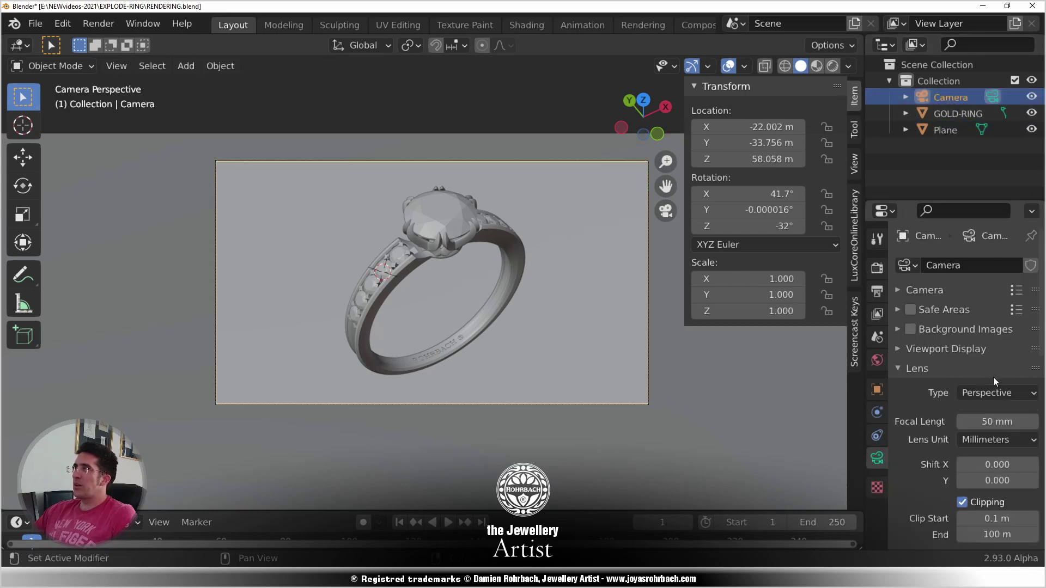
scroll(945, 479, "down", 4)
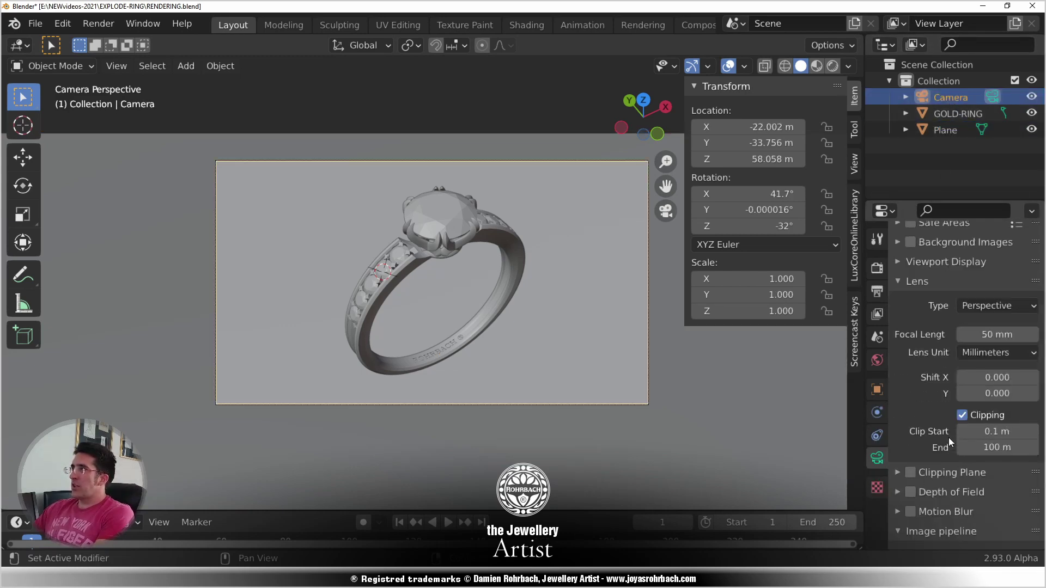
left_click(990, 448)
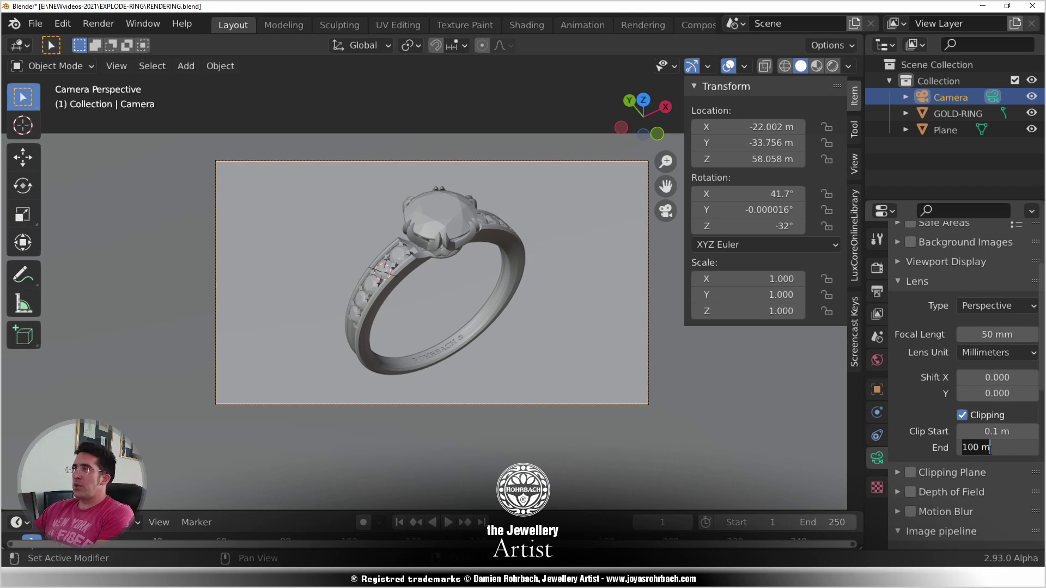
type("12000")
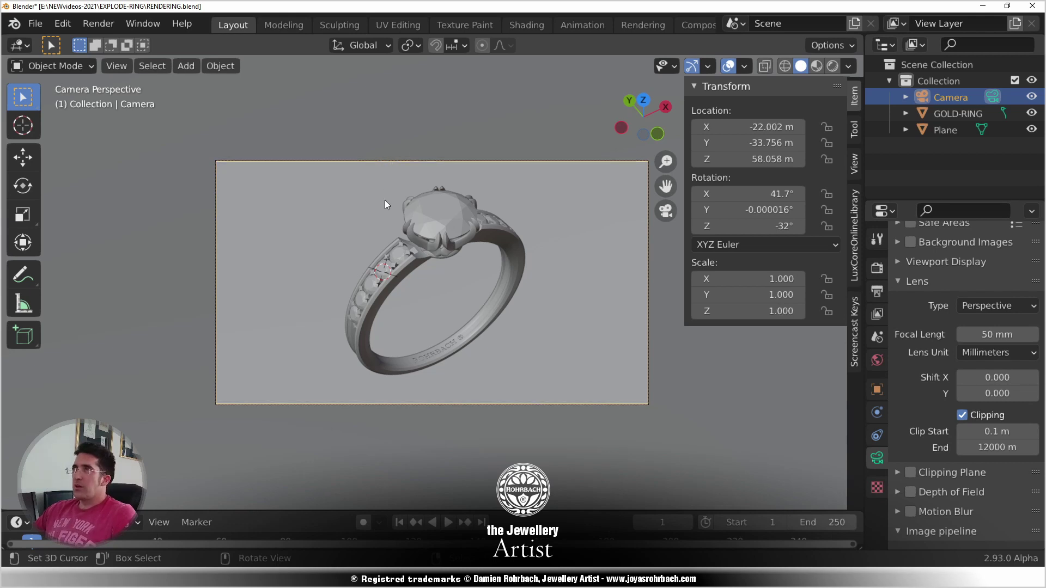
key("ctrl+s")
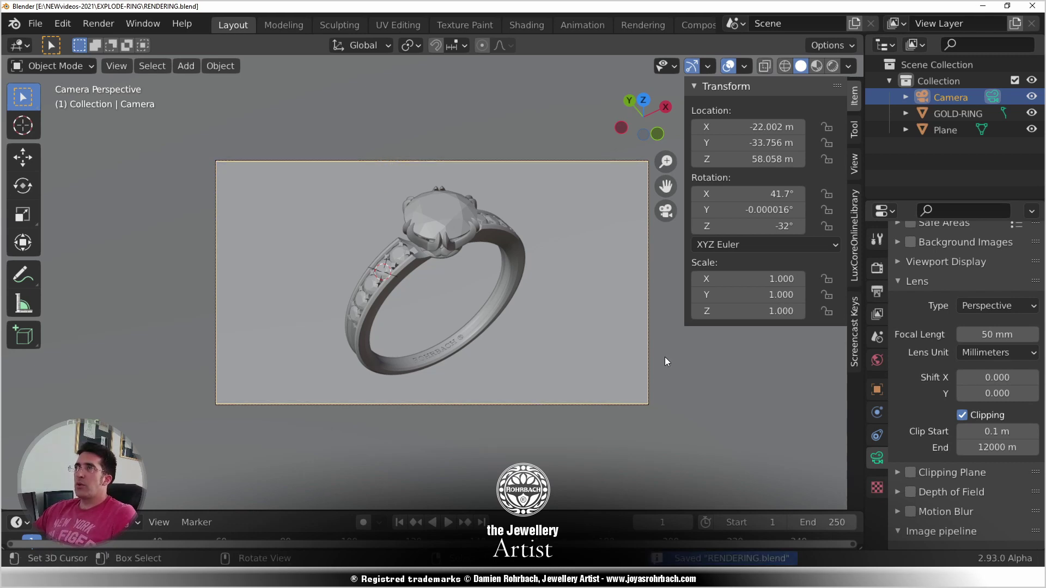
Rename the Plane object to GROUND in the Outliner and save.
left_click(949, 130)
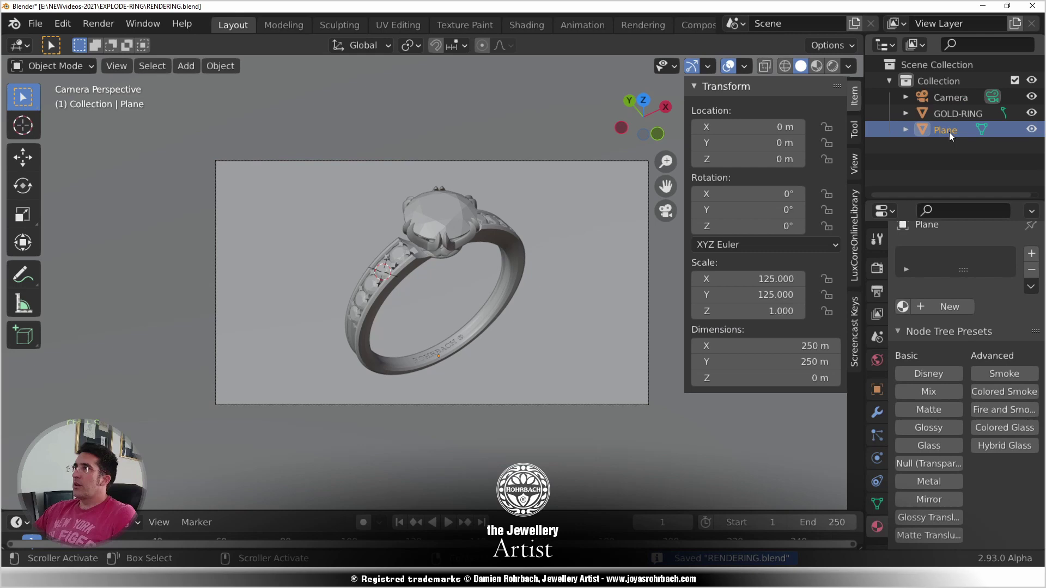
double_click(949, 129)
type("FLOOR")
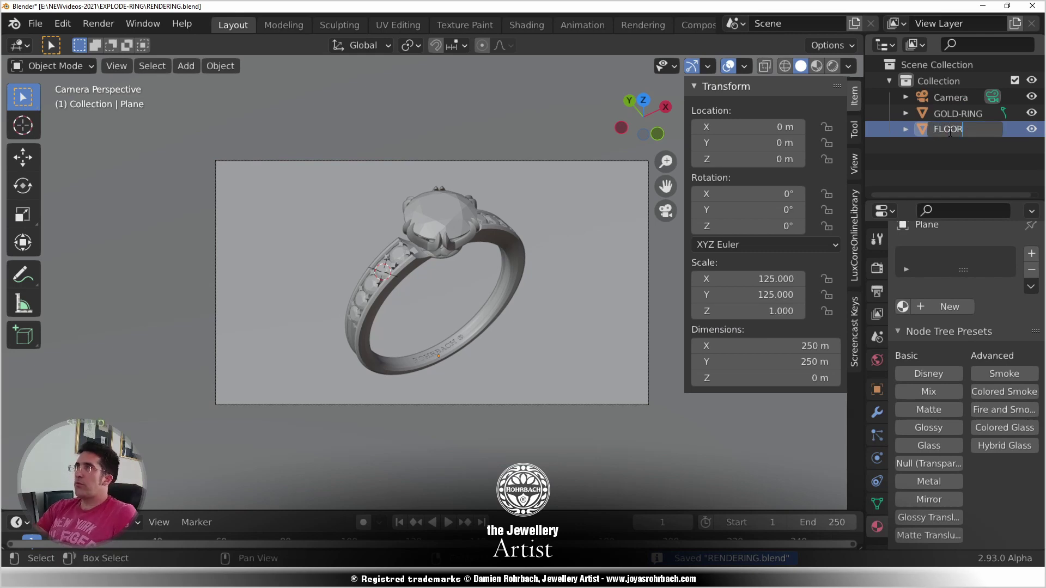
key("BackSpace")
key("BackSpace")
type("G")
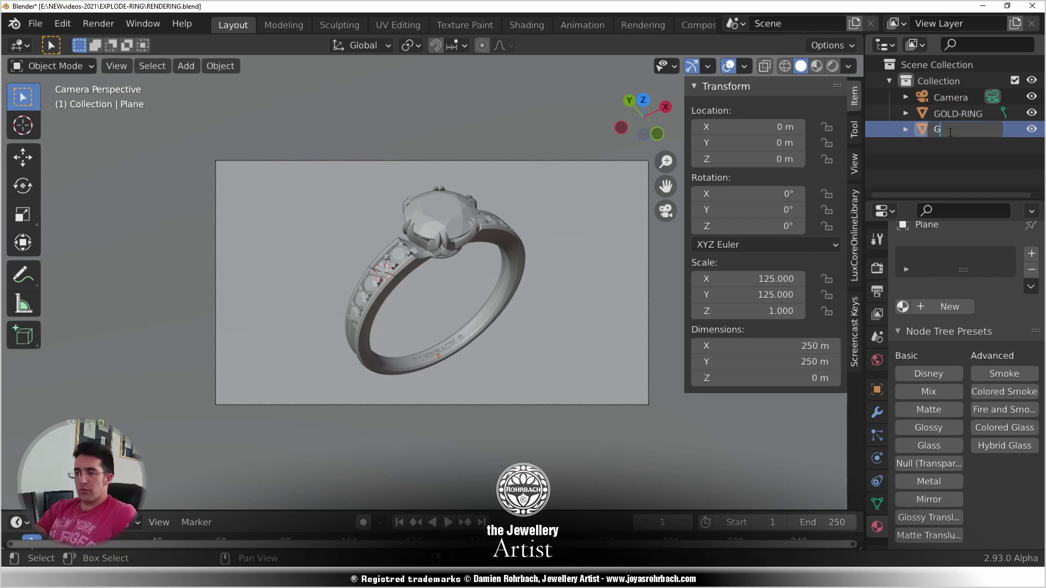
type("ROUND")
key("Return")
key("ctrl+s")
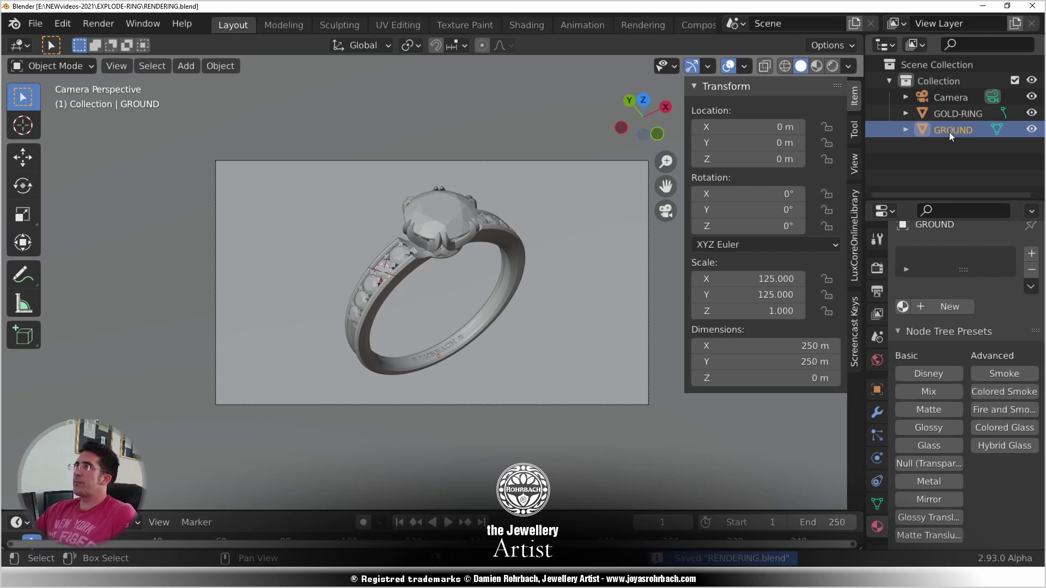
Give GROUND a new material named 'ground' and save the file.
left_click(936, 309)
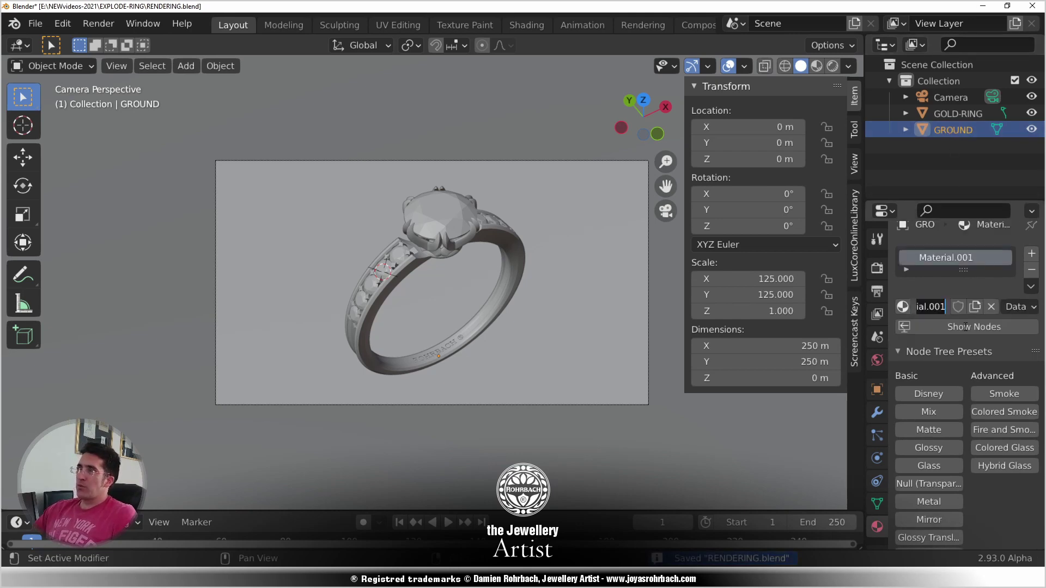
type("ground")
key("Return")
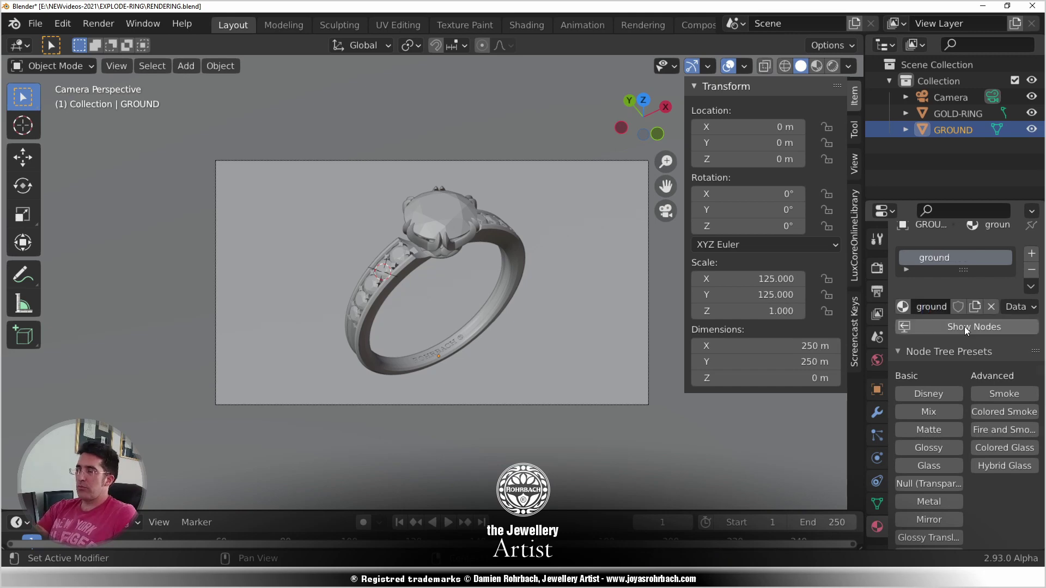
key("ctrl+s")
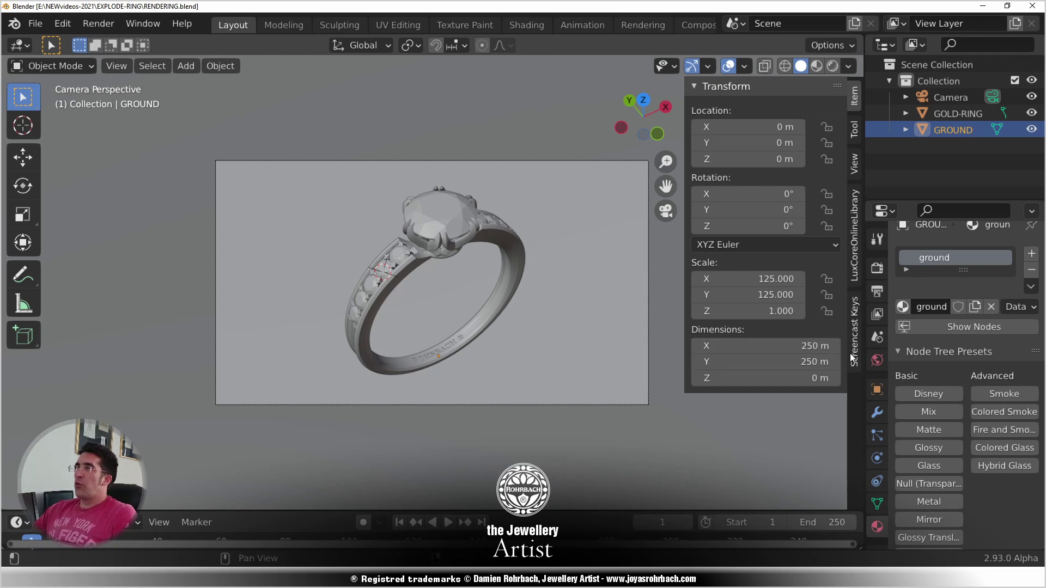
Switch the World Light to HDRI and load 756627.jpg as its image.
left_click(876, 361)
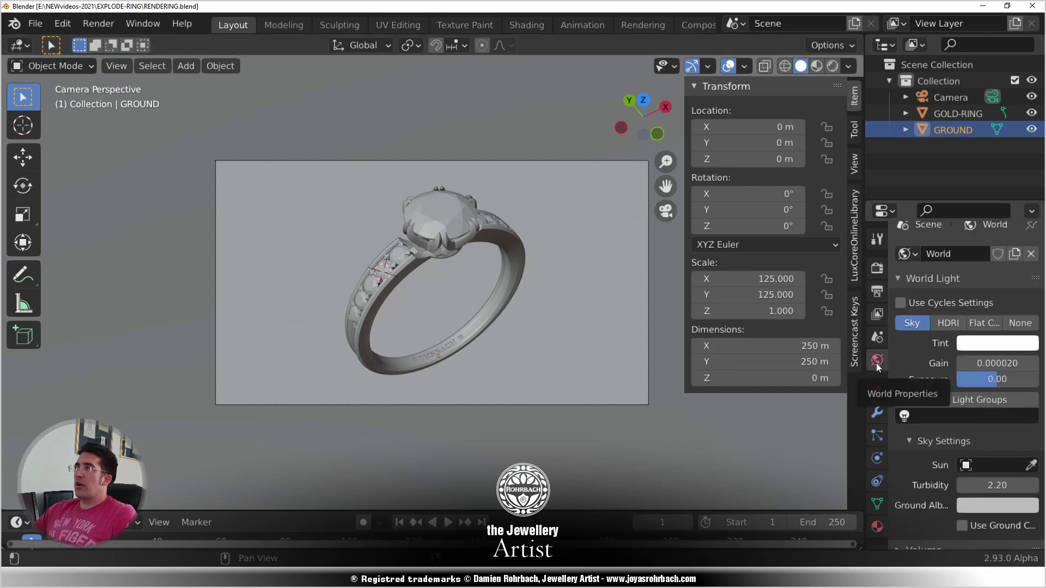
left_click(947, 324)
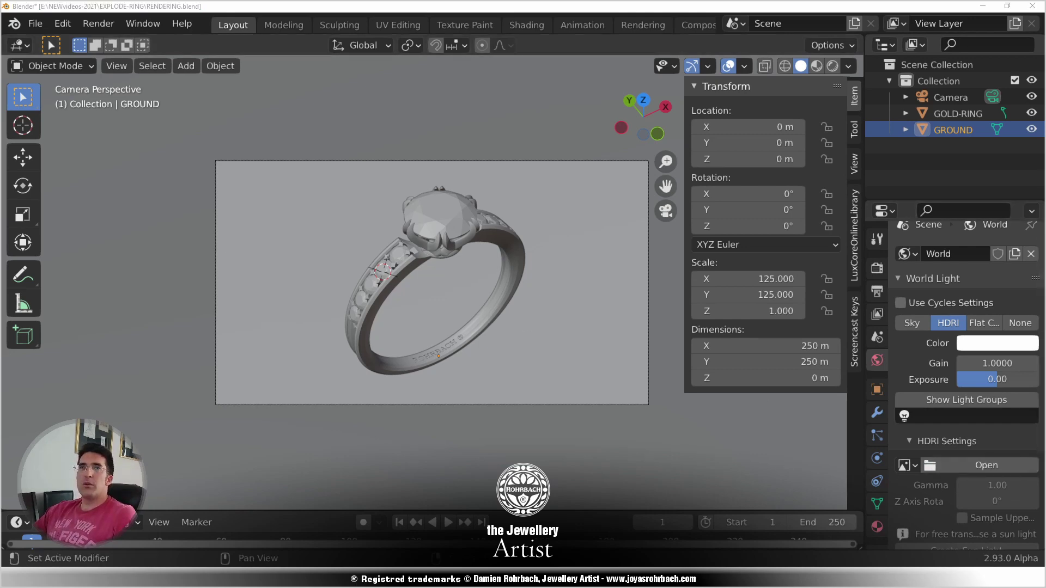
left_click(986, 465)
left_click(479, 203)
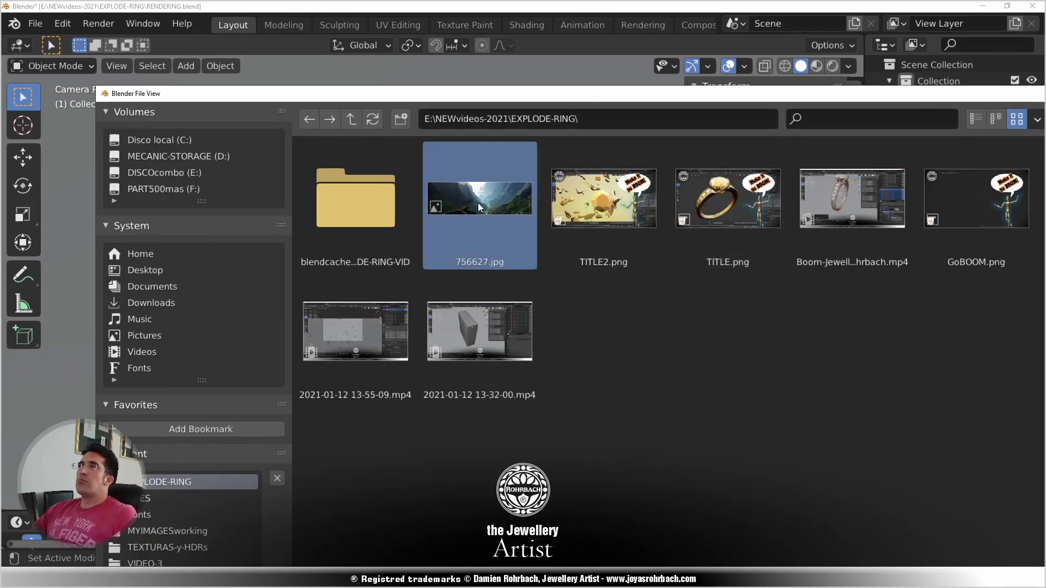
double_click(478, 202)
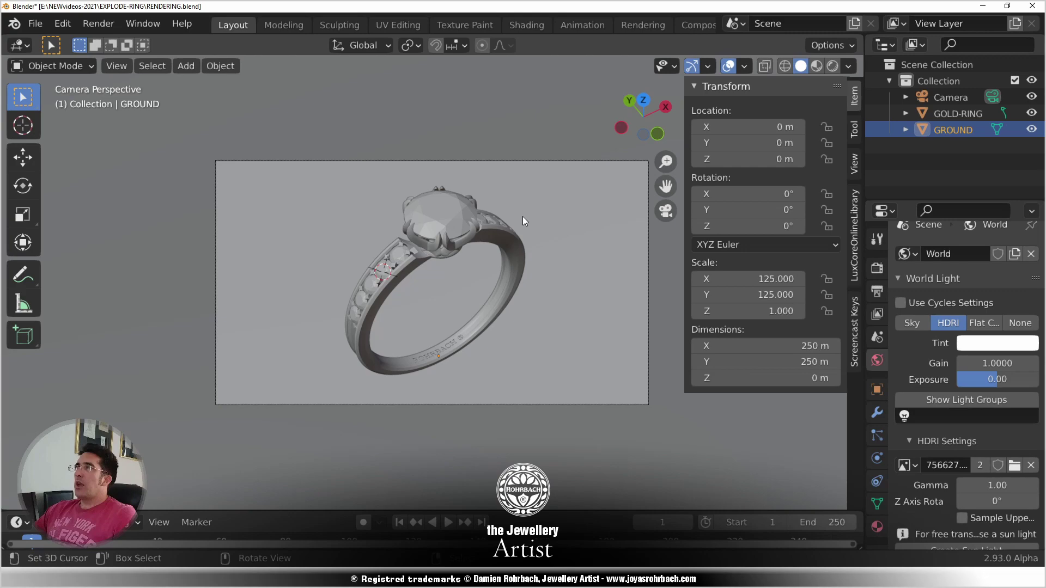
Check the Rendered viewport preview, save, return to Solid shading, and open the Shading workspace.
left_click(831, 67)
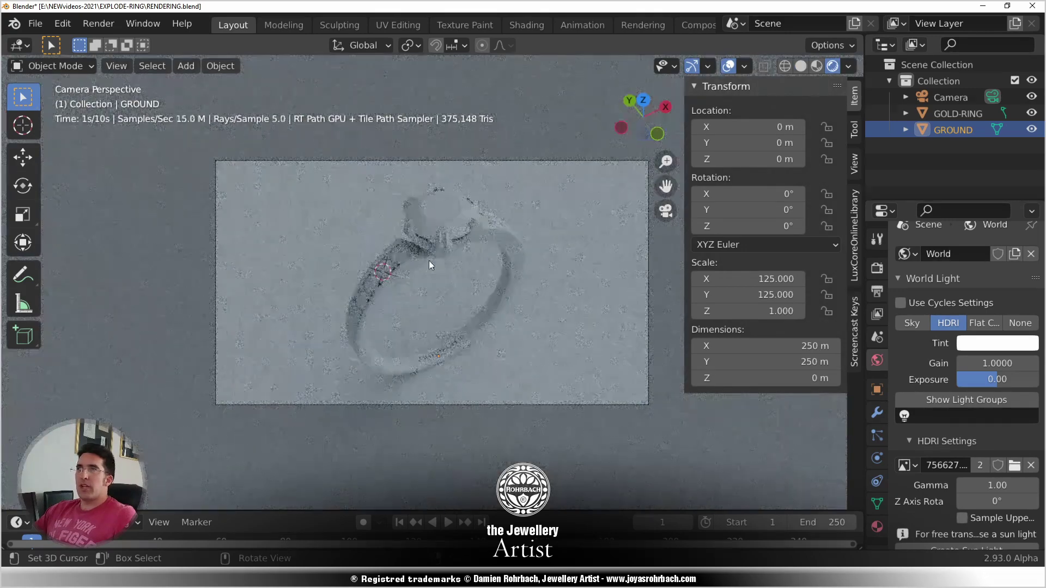
key("ctrl+s")
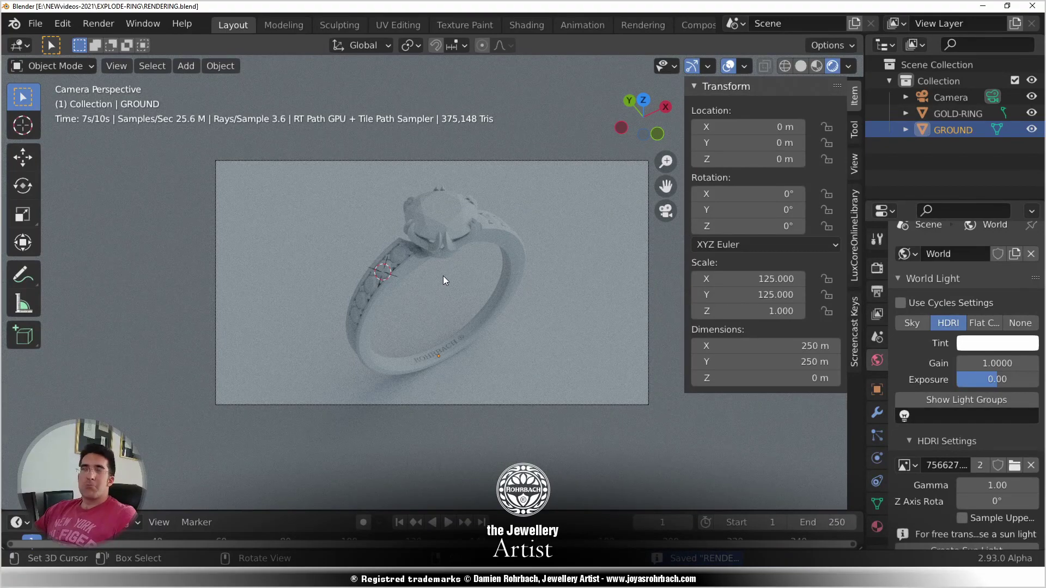
left_click(799, 72)
left_click(541, 26)
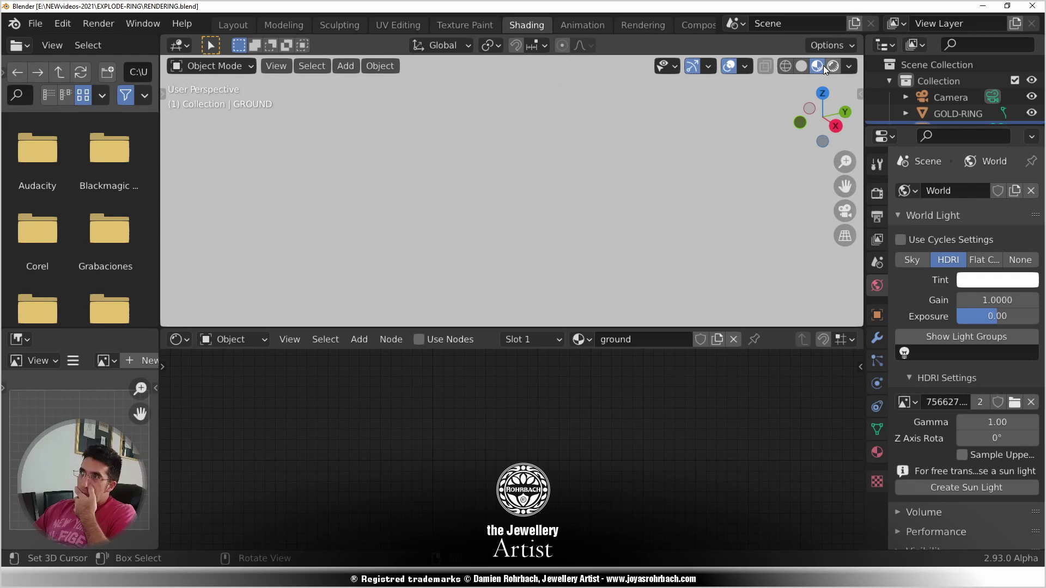
Show the scene in Solid shading through the camera, framed to the viewport, and save.
left_click(800, 66)
scroll(431, 205, "down", 3)
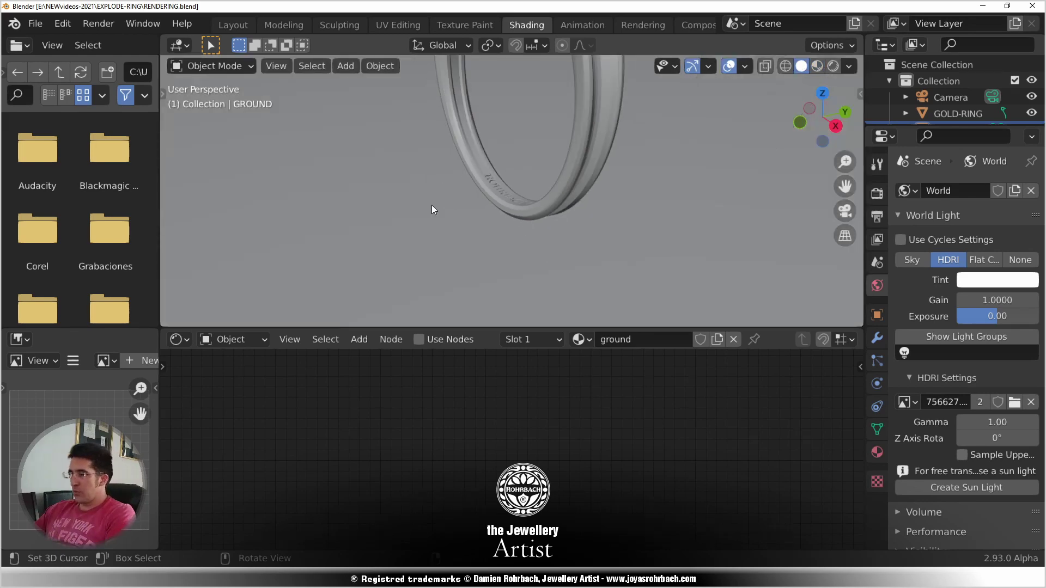
key("KP_0")
key("Home")
key("ctrl+s")
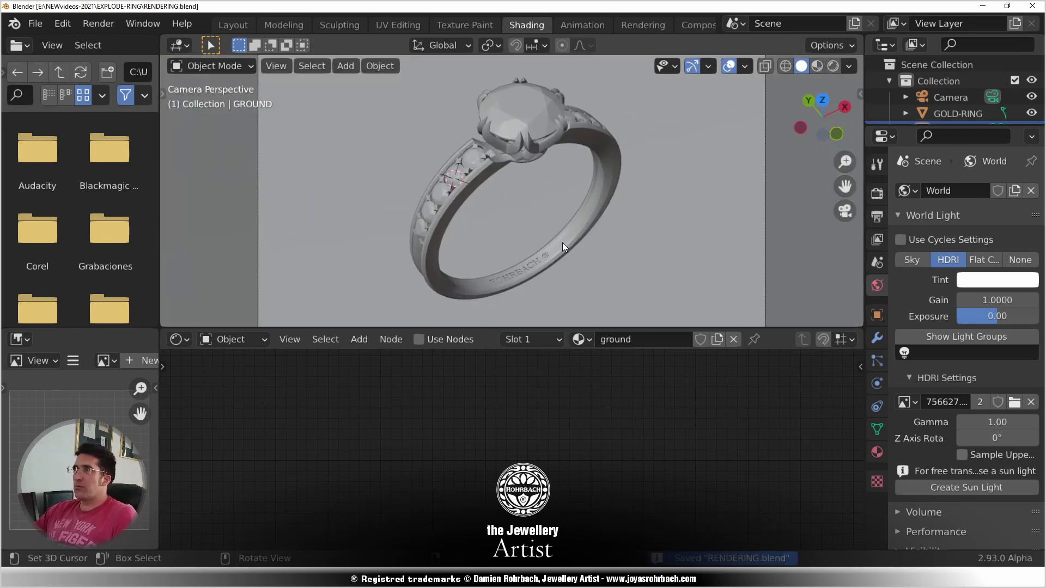
Select GOLD-RING and enable nodes for its GOLD material.
left_click_drag(920, 125, 920, 244)
left_click(952, 119)
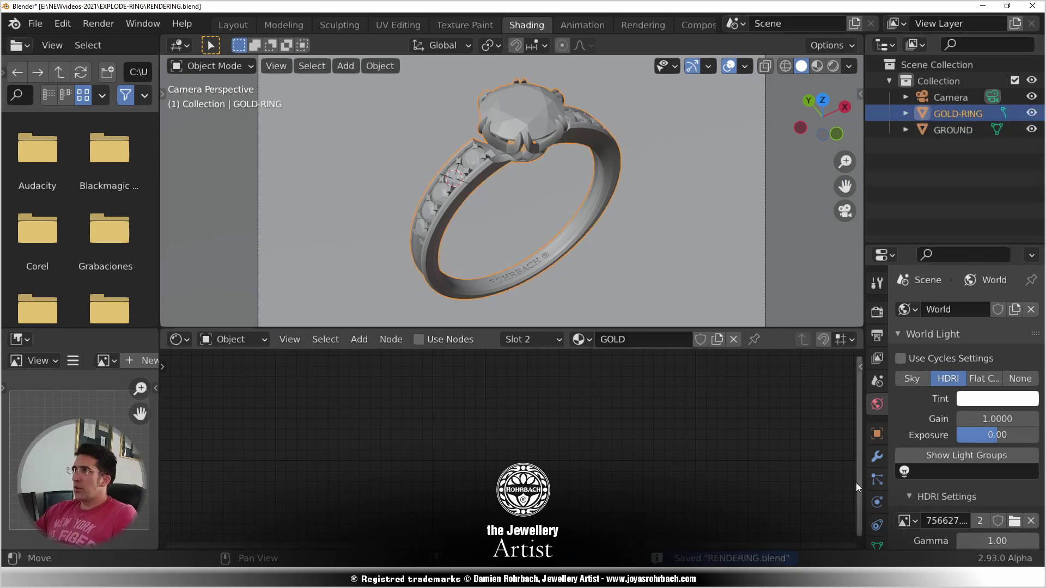
scroll(882, 489, "down", 3)
left_click(879, 505)
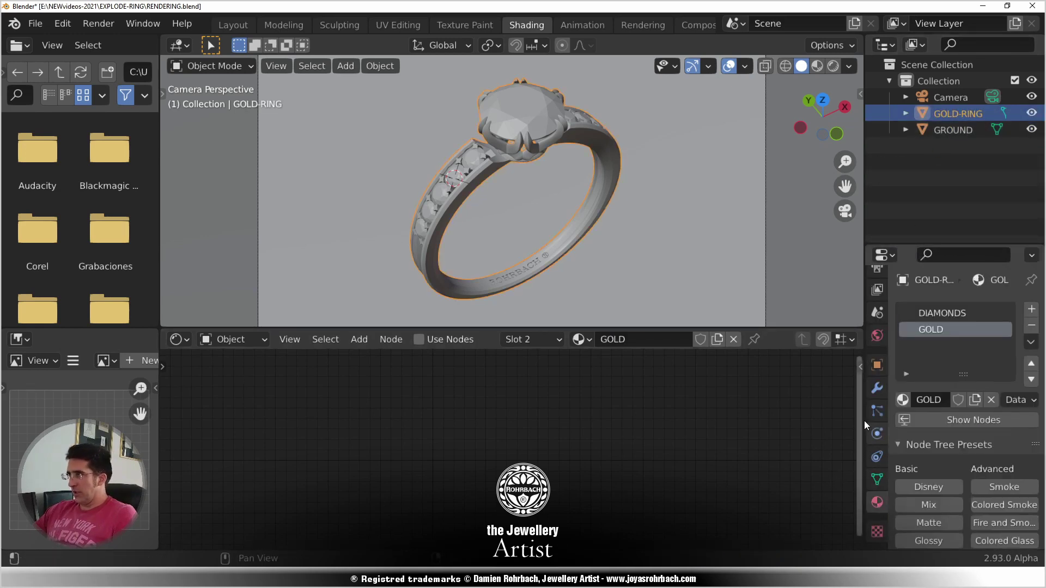
left_click(958, 424)
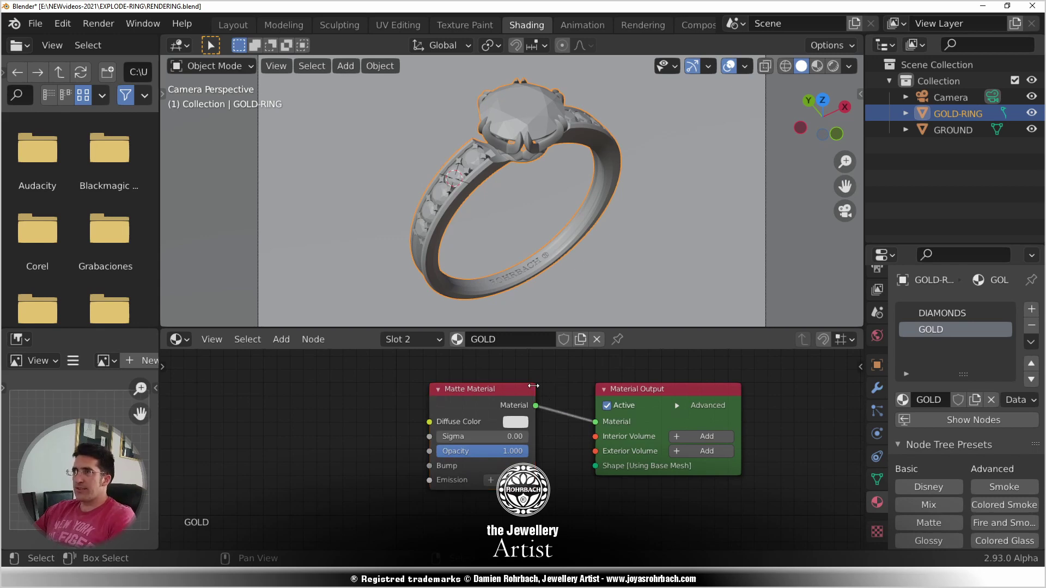
Replace the GOLD material's Matte node with a Metal Material node wired to the output.
left_click(522, 390)
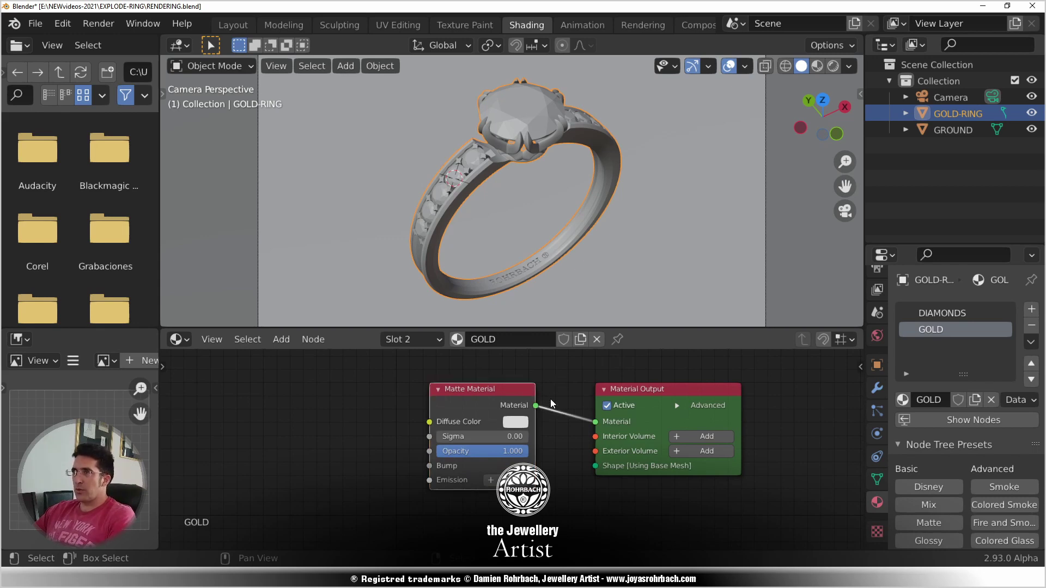
key("x")
left_click(281, 339)
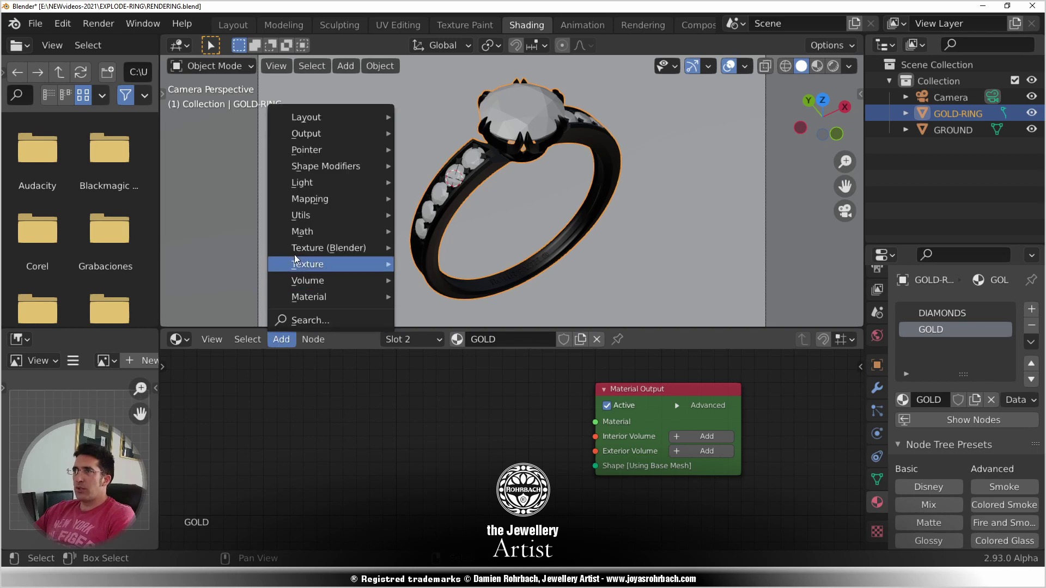
mouse_move(330, 299)
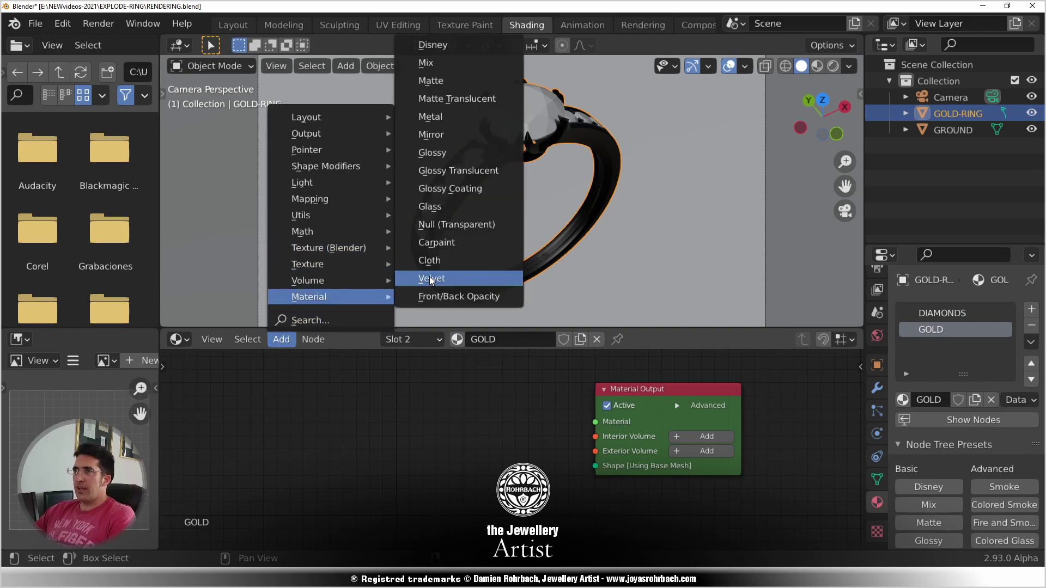
left_click(443, 125)
left_click(477, 419)
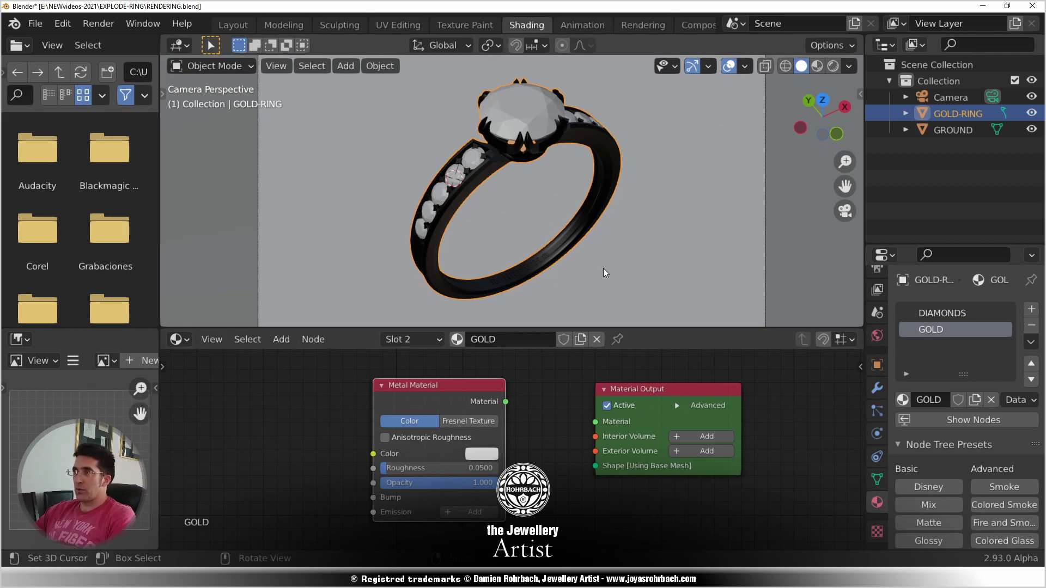
left_click_drag(505, 401, 595, 422)
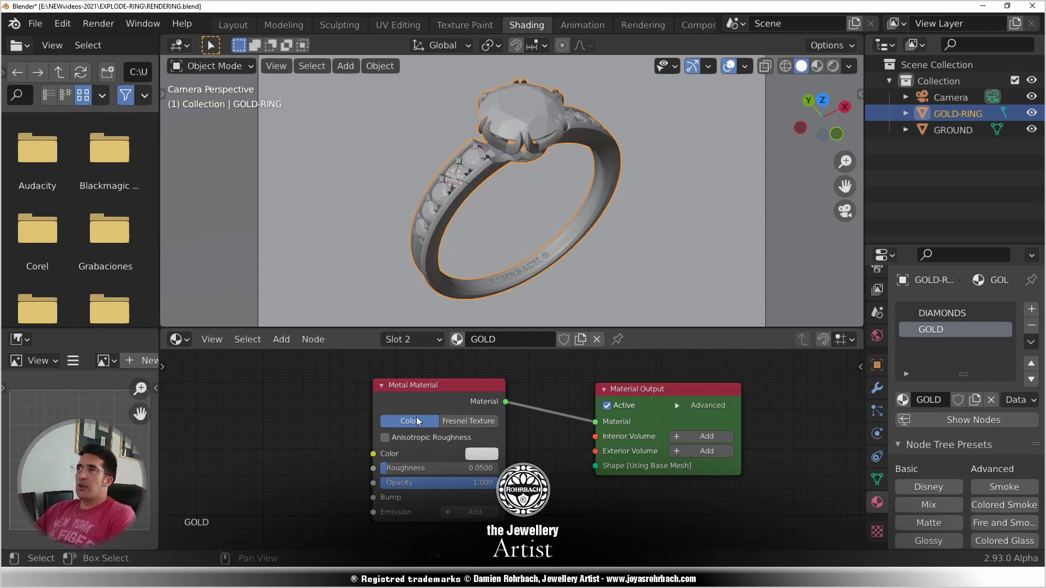
Give the metal a brighter orange-gold colour and save the file.
left_click(474, 459)
left_click_drag(504, 333, 504, 345)
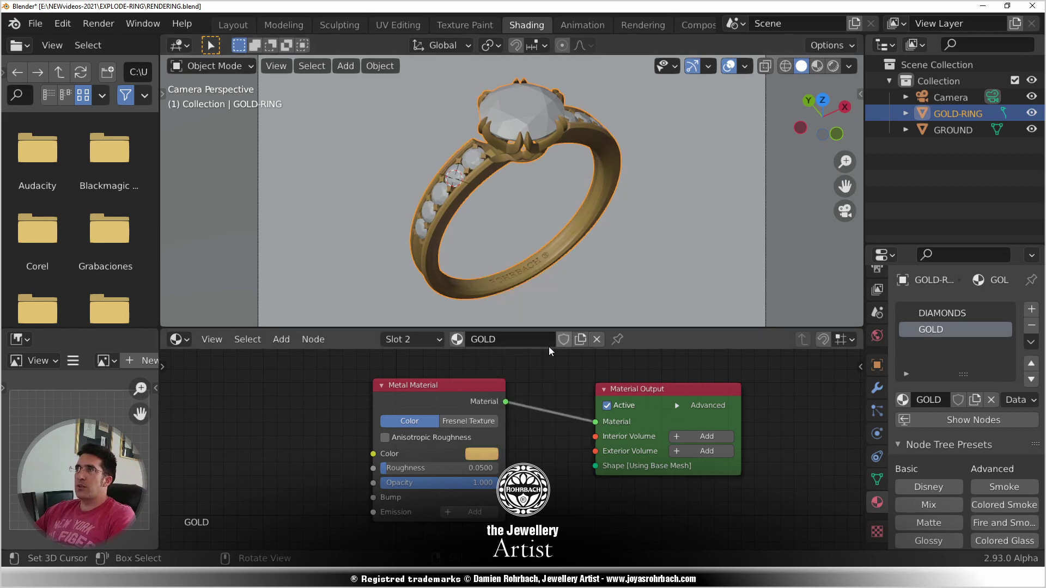
left_click(490, 452)
left_click_drag(583, 293, 582, 279)
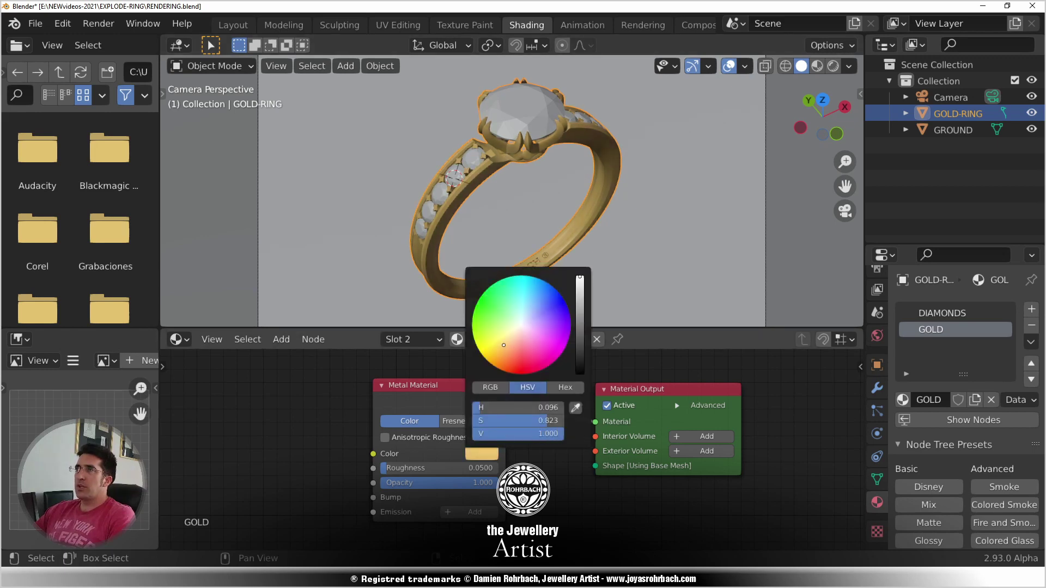
key("ctrl+s")
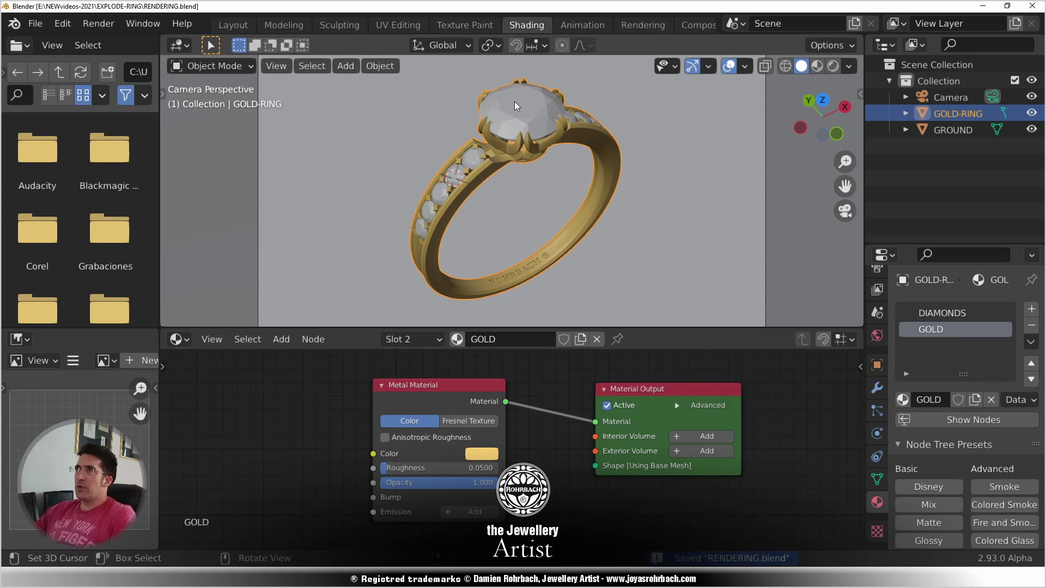
In the DIAMONDS material, replace the Matte node with a Glass node connected to Material Output.
left_click(954, 315)
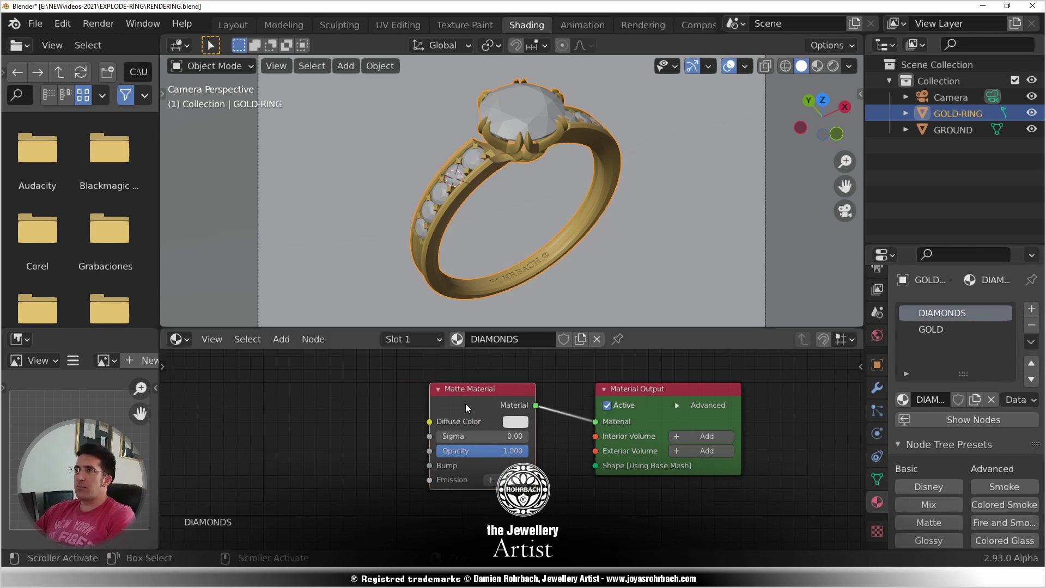
key("x")
left_click(281, 340)
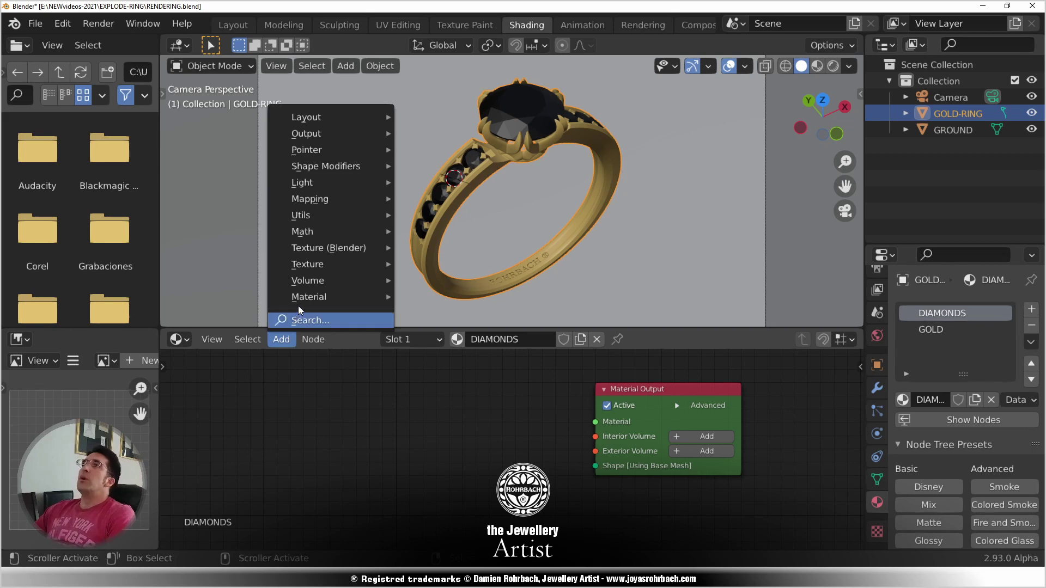
mouse_move(303, 297)
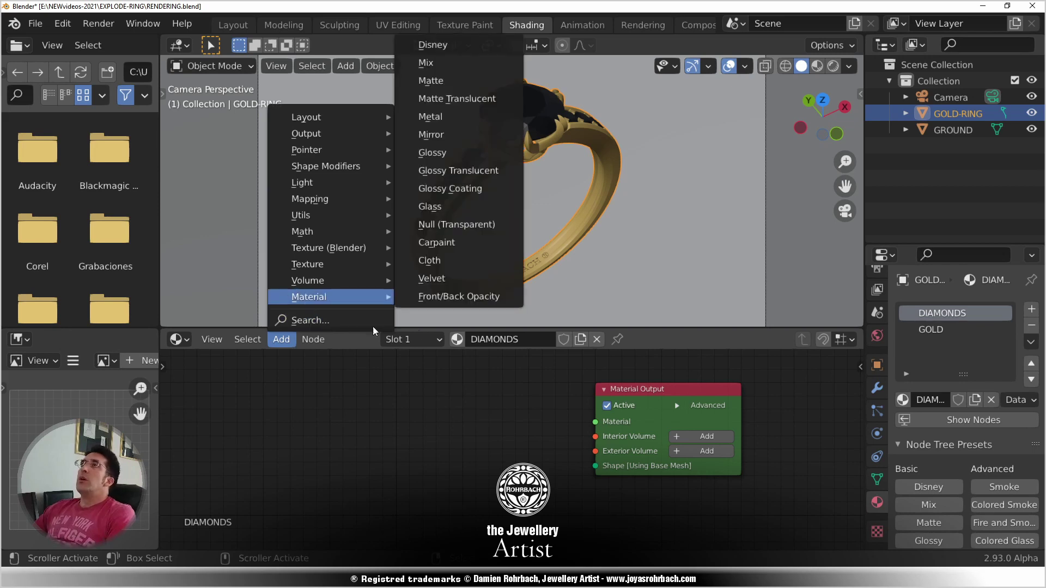
left_click(441, 207)
left_click_drag(527, 406, 595, 421)
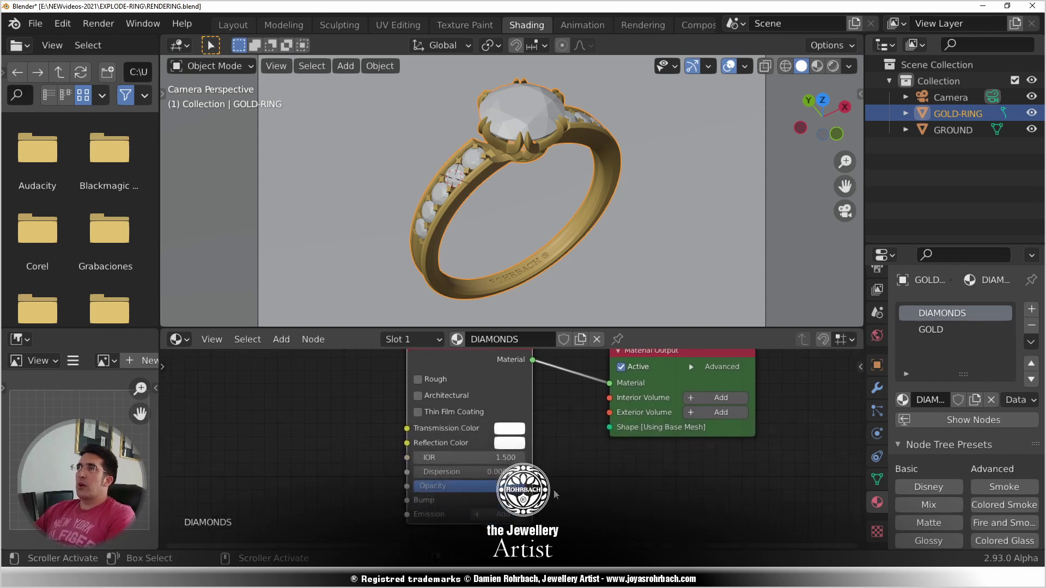
Set the glass IOR to 2.418 and dispersion to 0.01.
left_click(462, 457)
type("2.418")
key("Return")
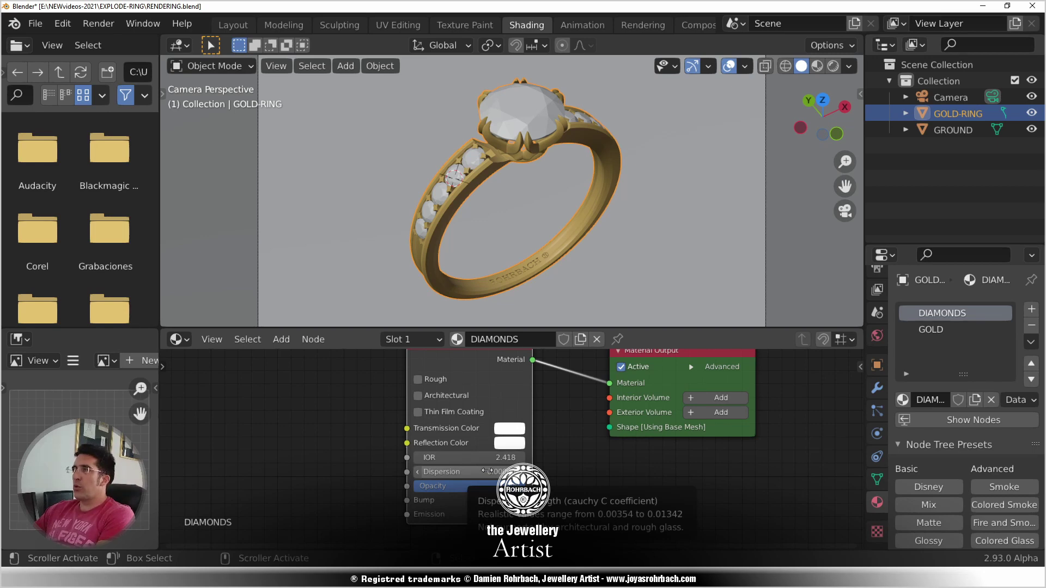
left_click(487, 471)
type("0.0")
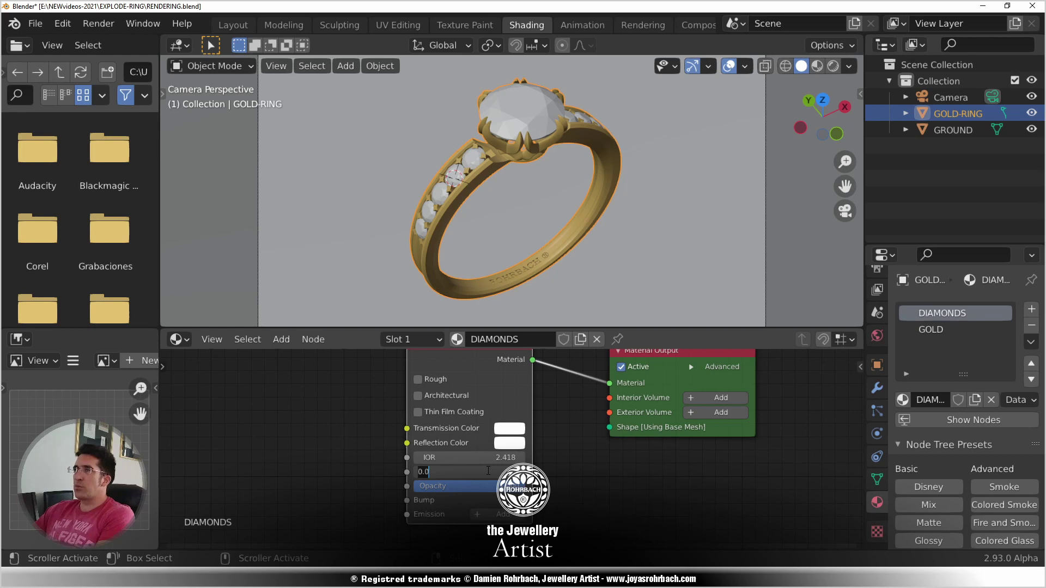
key("BackSpace")
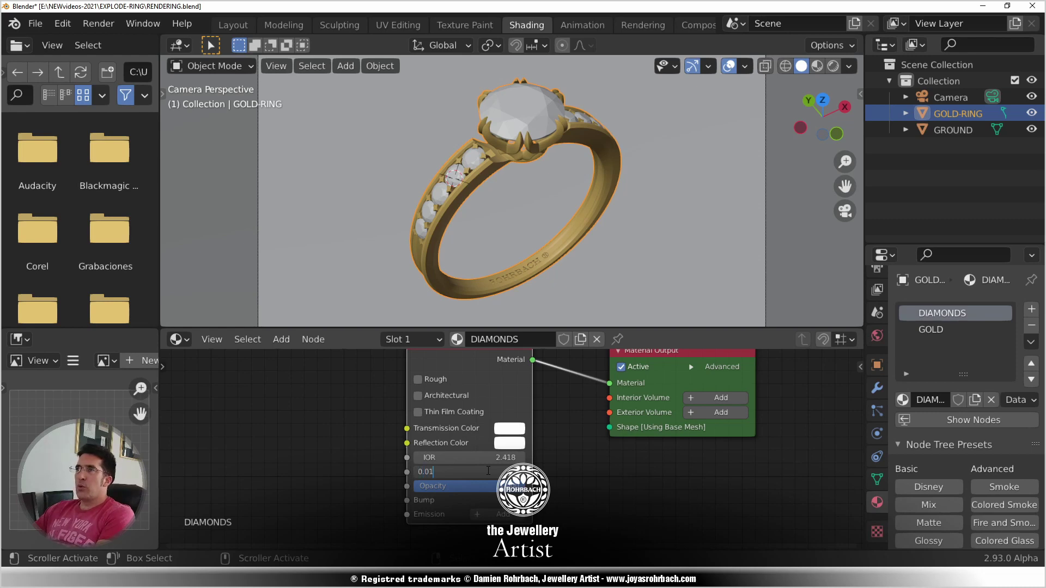
key("Return")
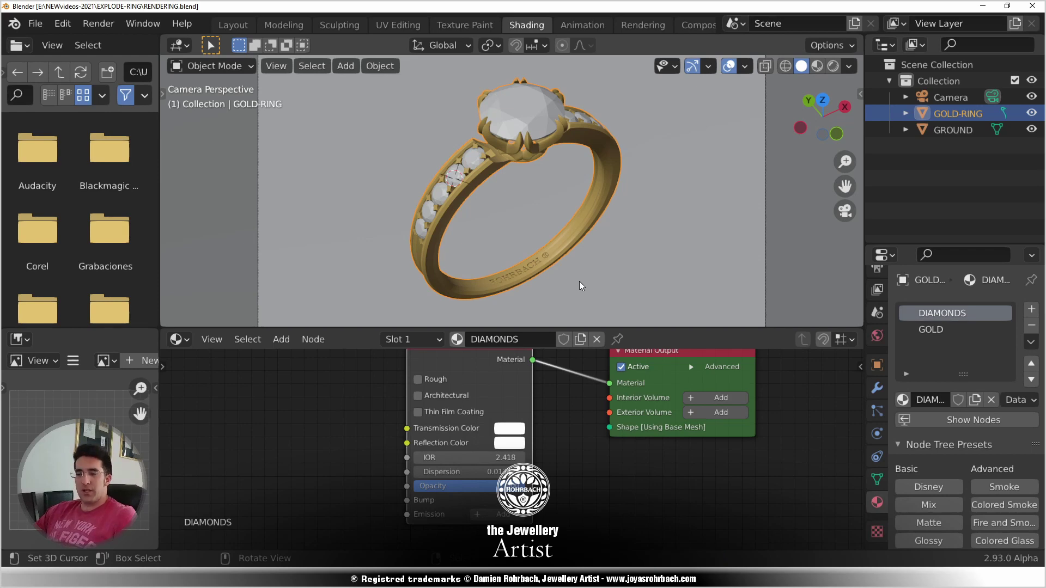
Save, switch the viewport to a live Rendered preview, and orbit to a higher view of the ring.
key("ctrl+s")
left_click(834, 67)
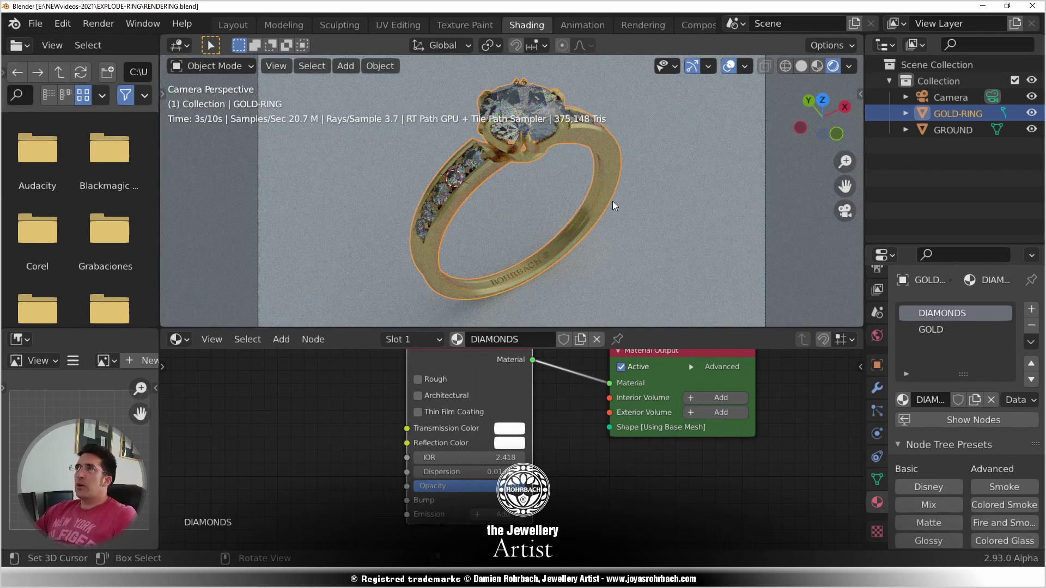
mouse_move(581, 221)
middle_mouse_down()
mouse_move(491, 188)
mouse_move(517, 212)
mouse_move(659, 201)
mouse_move(598, 221)
middle_mouse_up()
scroll(517, 212, "up", 5)
scroll(598, 220, "up", 4)
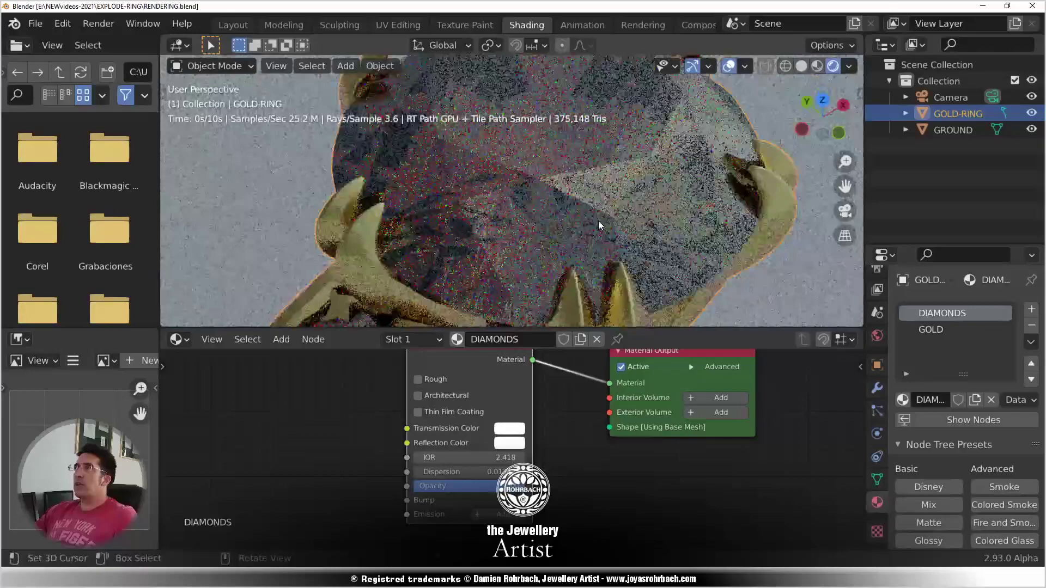
scroll(608, 203, "down", 5)
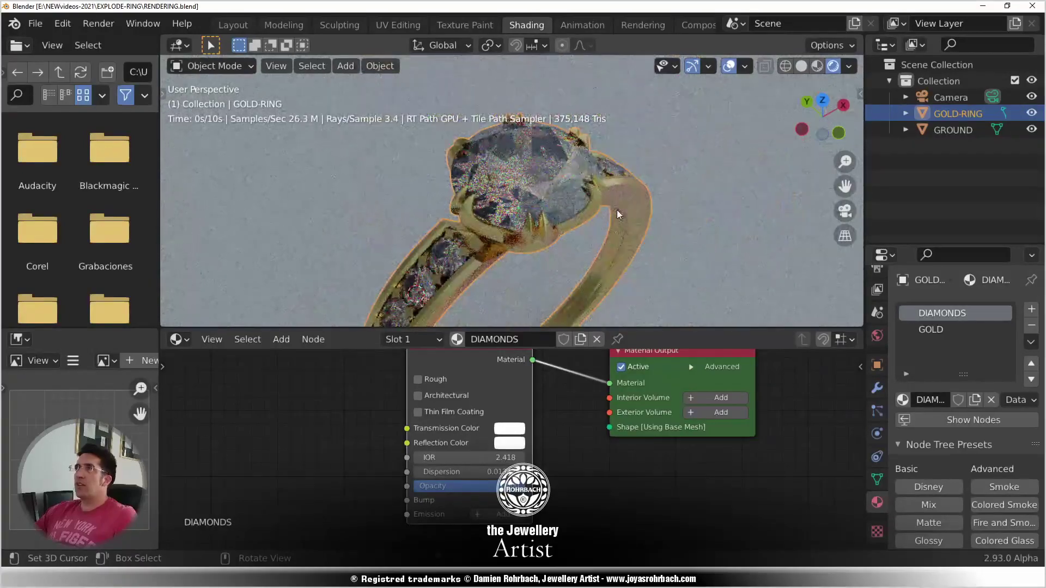
mouse_move(554, 260)
middle_mouse_down()
mouse_move(540, 213)
mouse_move(542, 239)
mouse_move(515, 245)
mouse_move(542, 245)
middle_mouse_up()
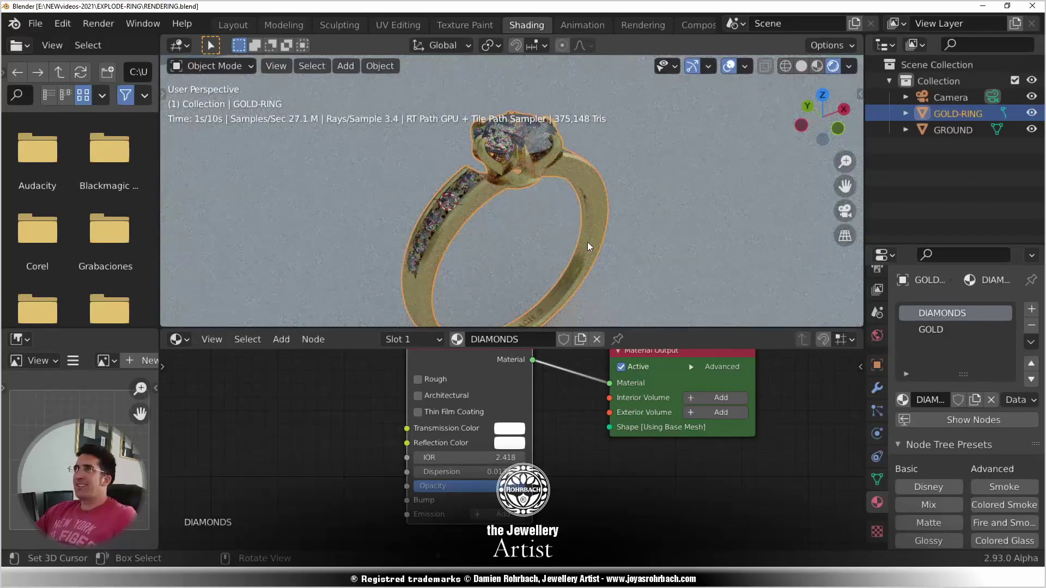
Hide overlays, zoom in on the ring's stone setting, and save.
left_click(728, 67)
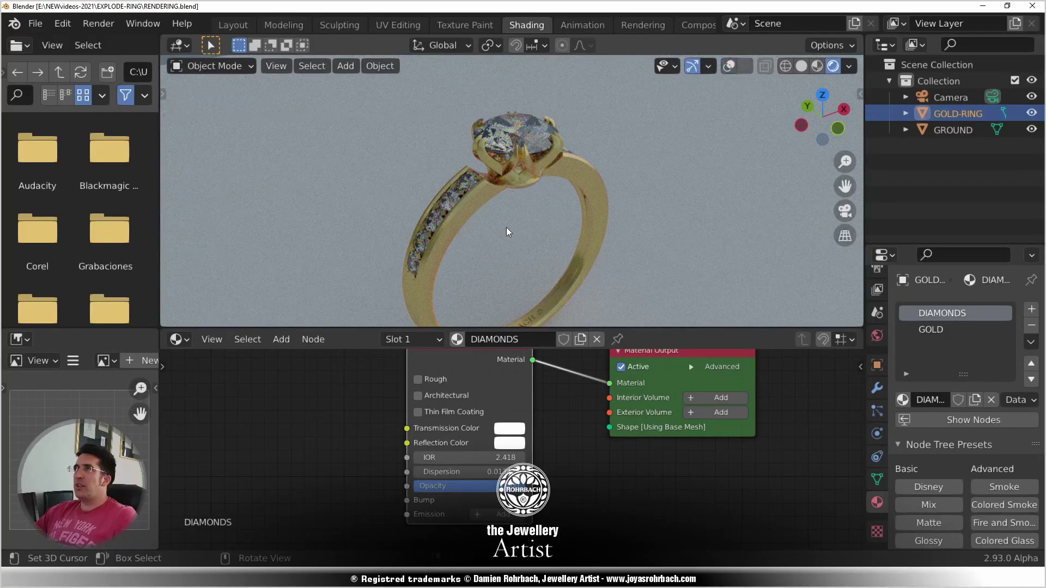
scroll(511, 221, "up", 4)
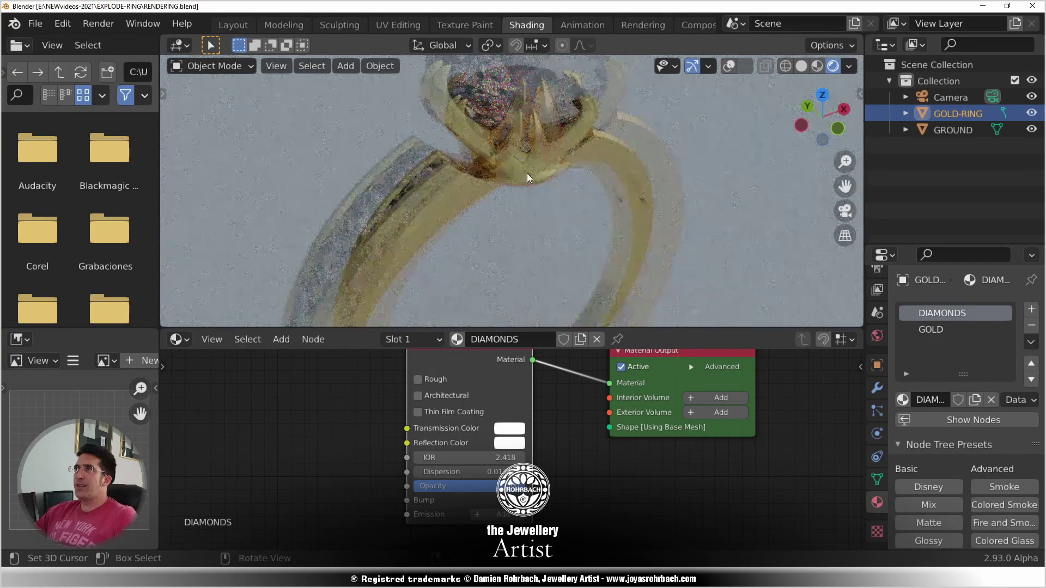
middle_click_drag(536, 217, 558, 225)
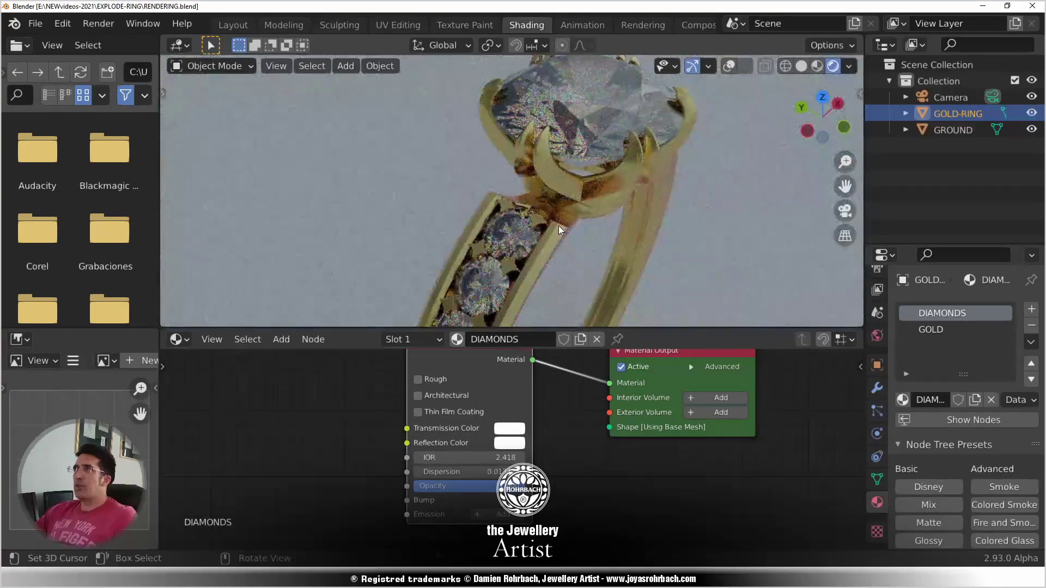
key("ctrl+s")
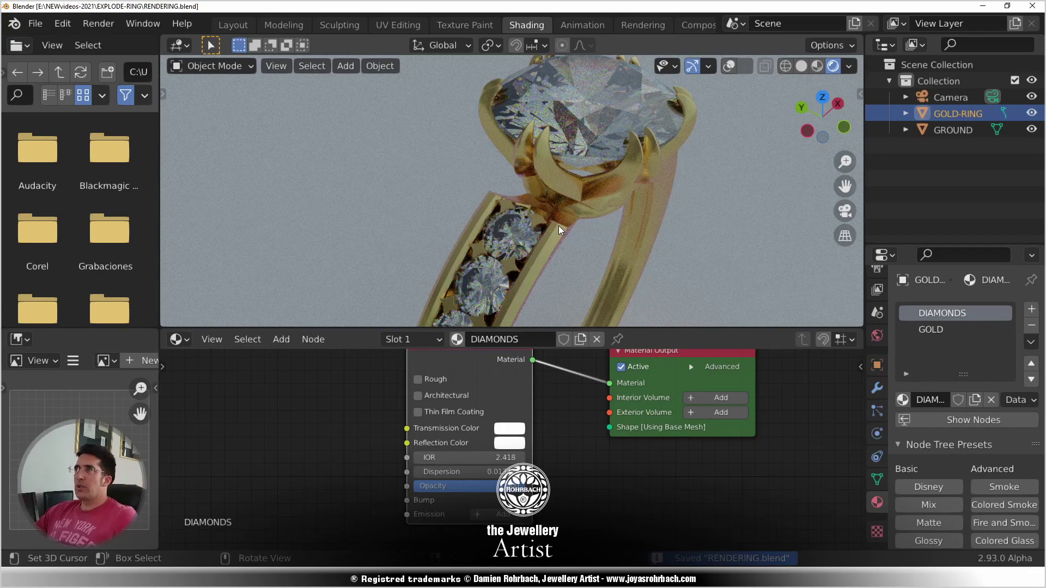
middle_click_drag(558, 226, 610, 185)
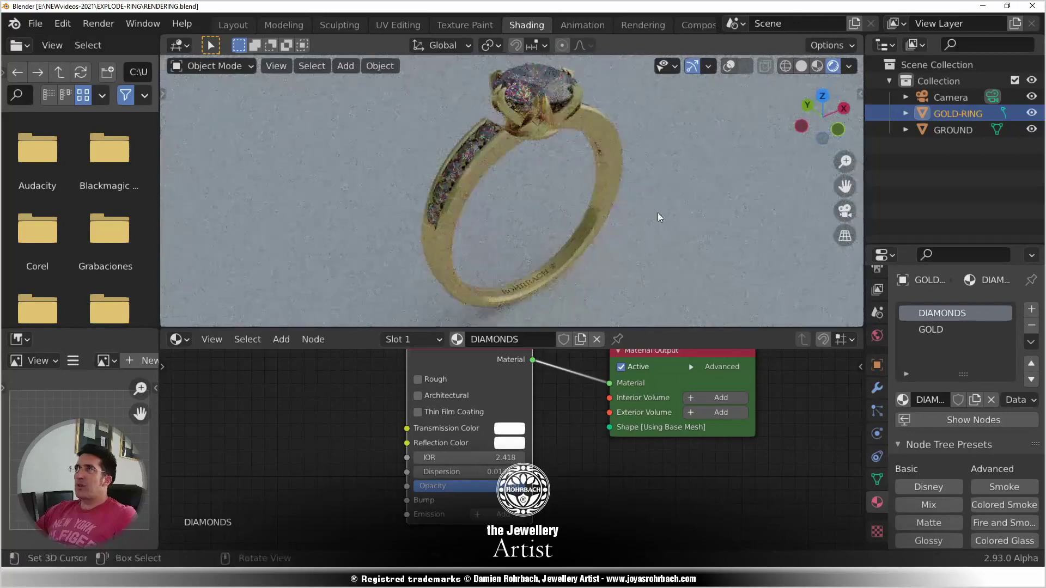
Set the HDRI gamma to 2.00 and gain to 3.0, then return to camera view.
left_click(877, 335)
scroll(971, 456, "down", 5)
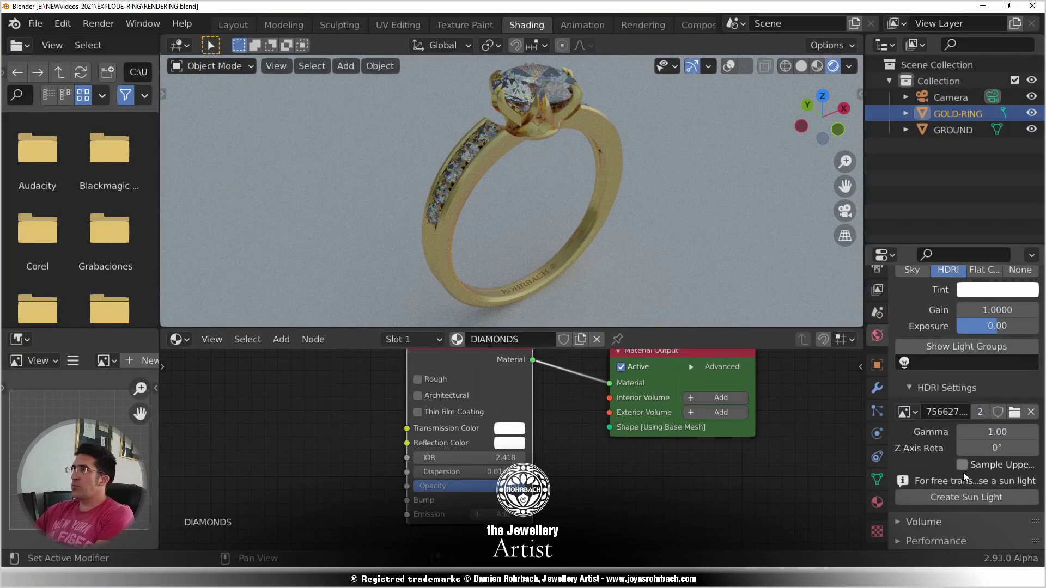
left_click(1005, 435)
type("2")
key("Return")
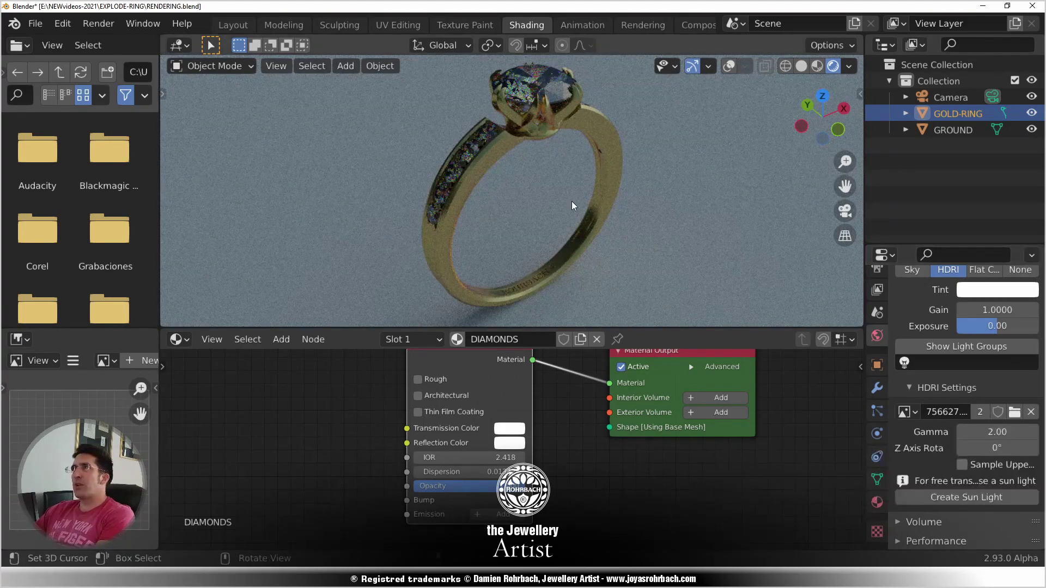
left_click(991, 309)
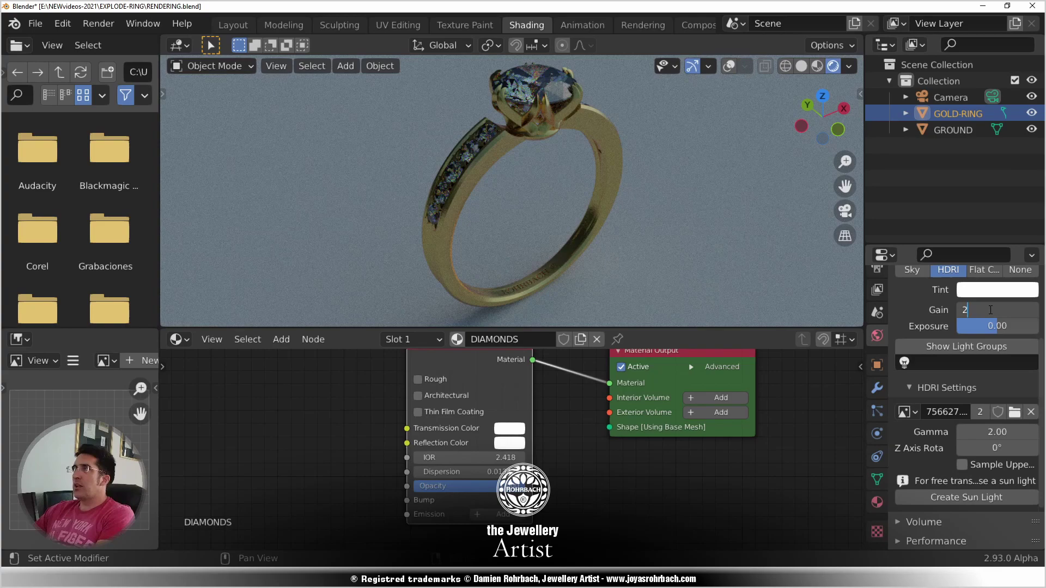
type(".0")
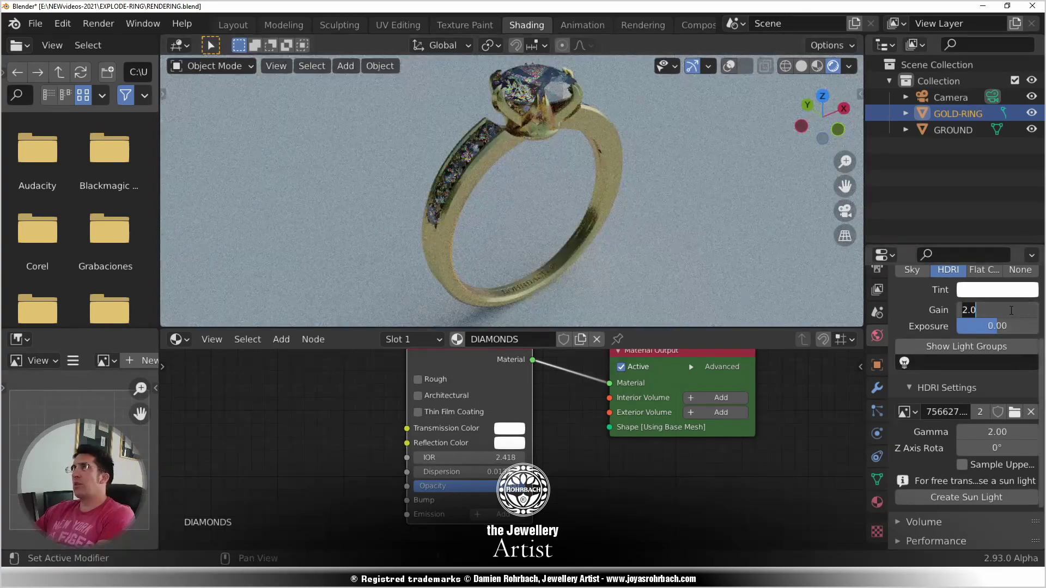
type("3")
key("Return")
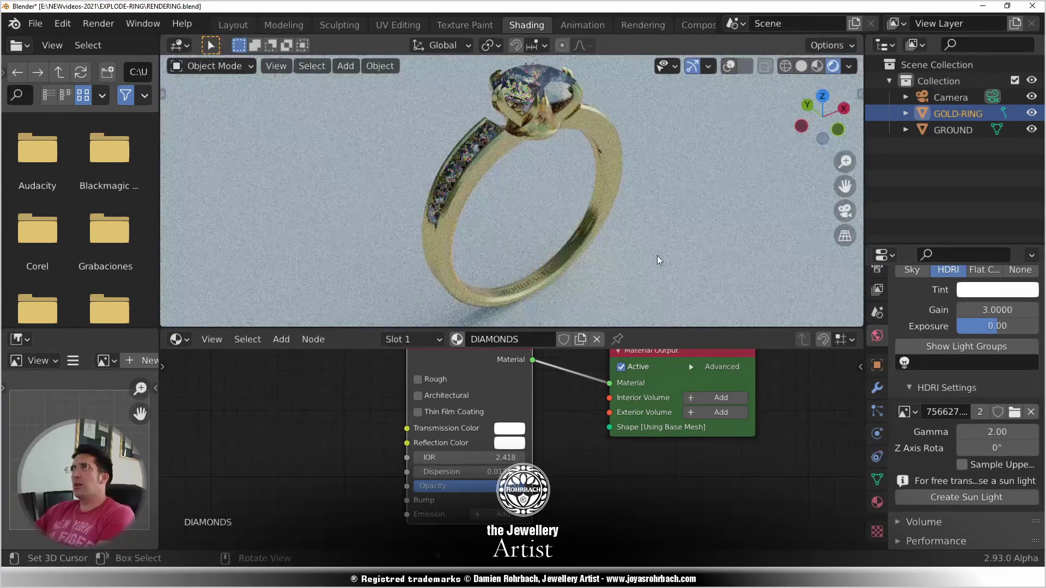
key("KP_0")
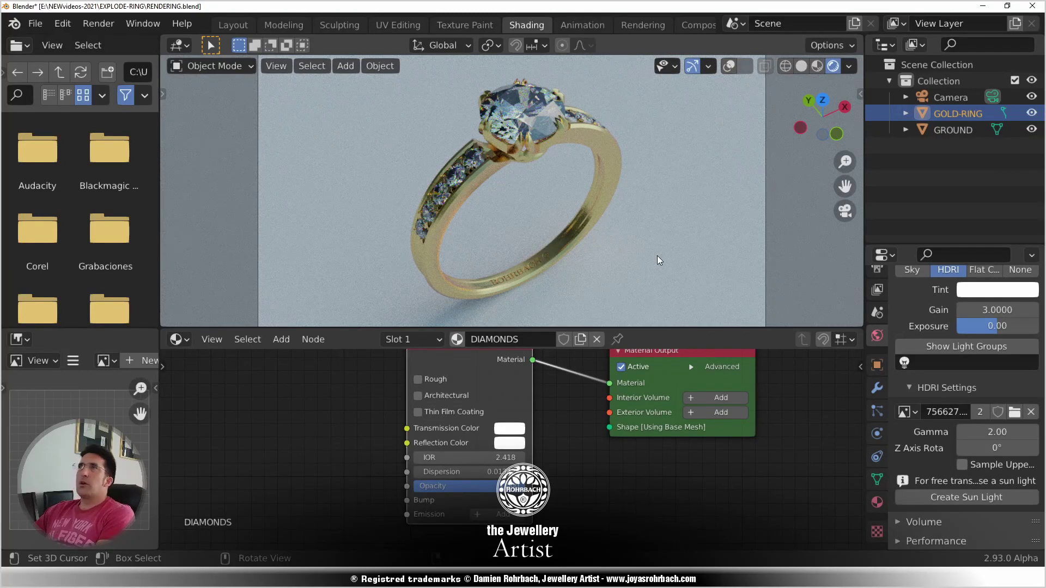
Replace the ground material's Matte node with a Glossy Material node connected to the output.
left_click(657, 256)
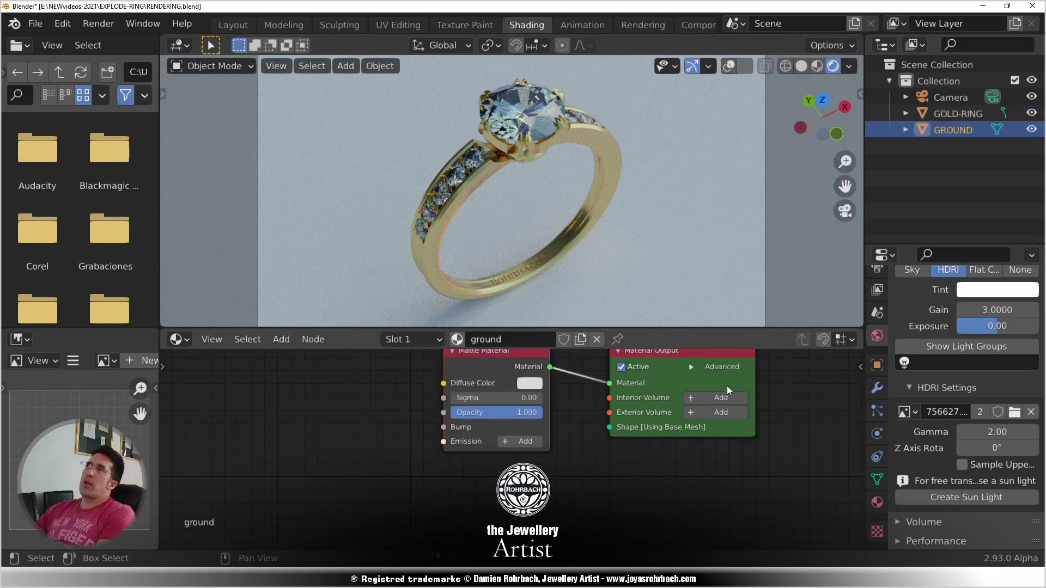
left_click(465, 371)
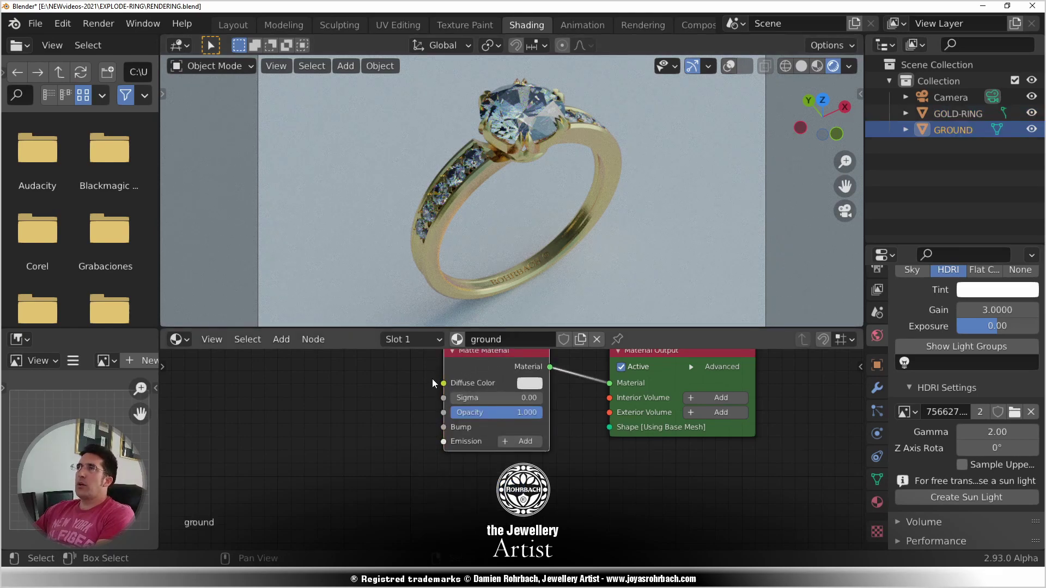
key("x")
left_click(289, 344)
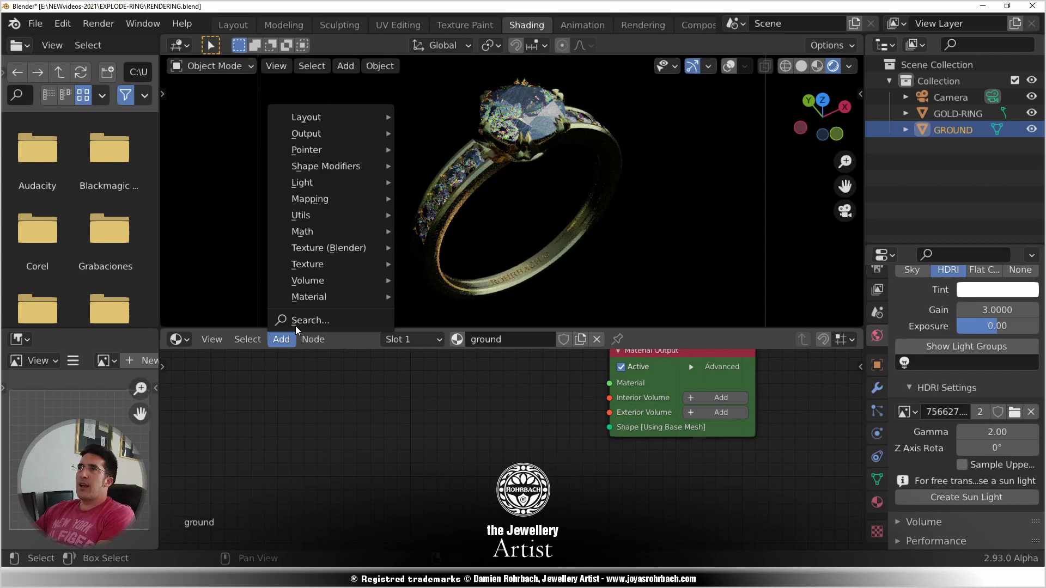
mouse_move(327, 299)
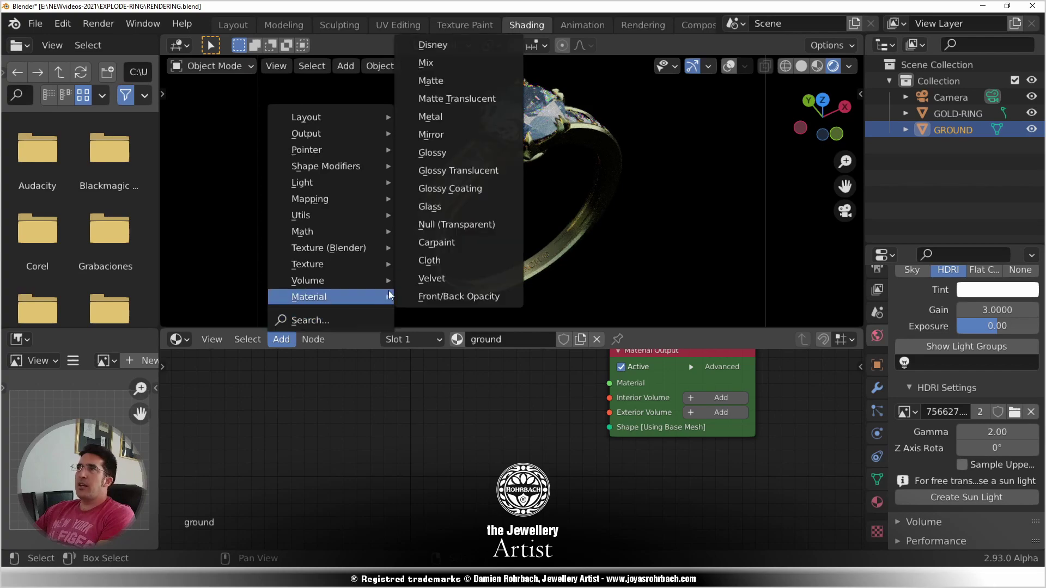
left_click(444, 157)
left_click_drag(503, 376, 610, 383)
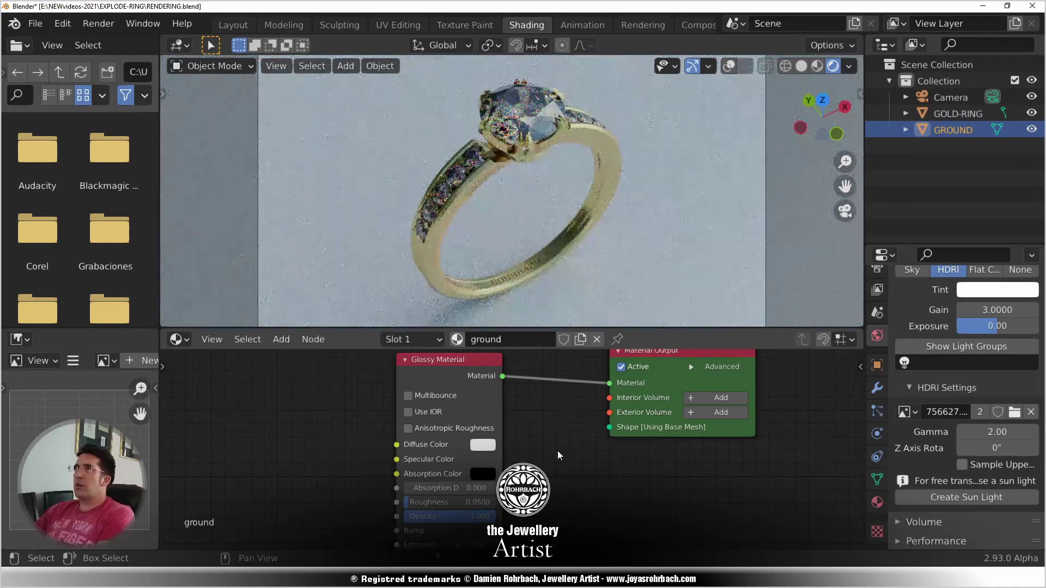
Set the Glossy node's diffuse colour to white and save RENDERING.blend.
left_click(490, 449)
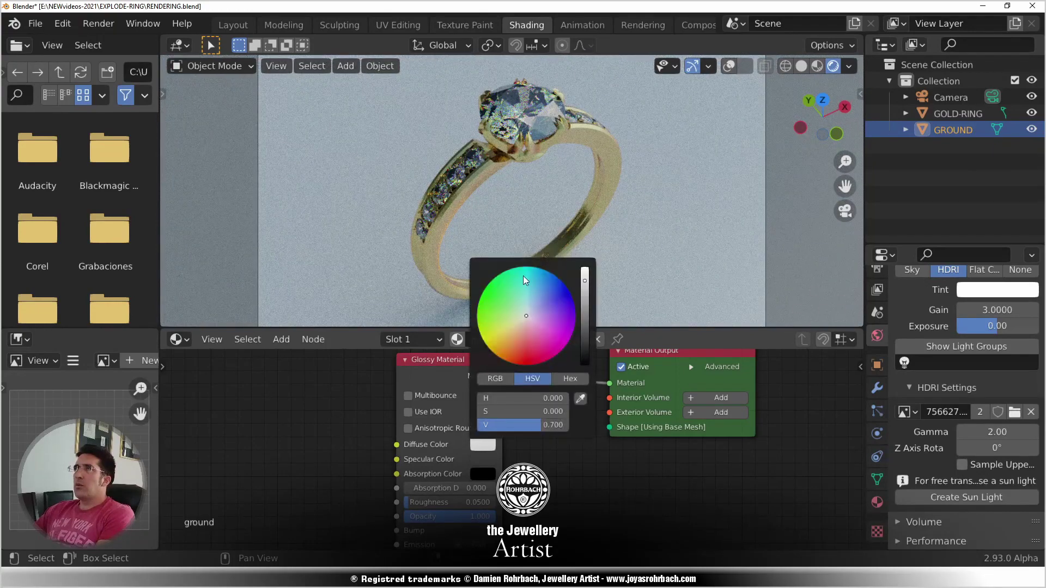
left_click(587, 282)
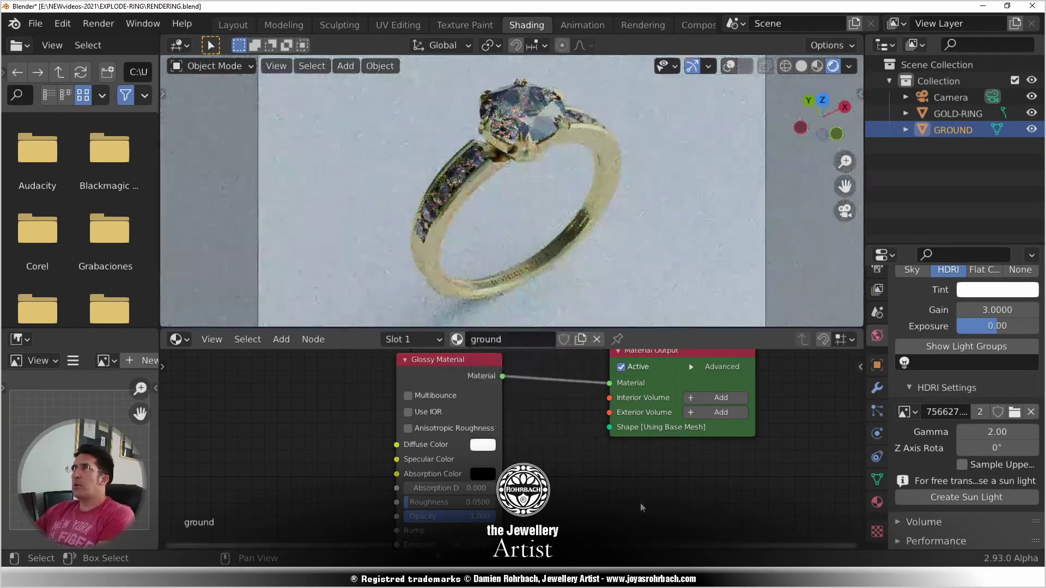
scroll(611, 273, "down", 1)
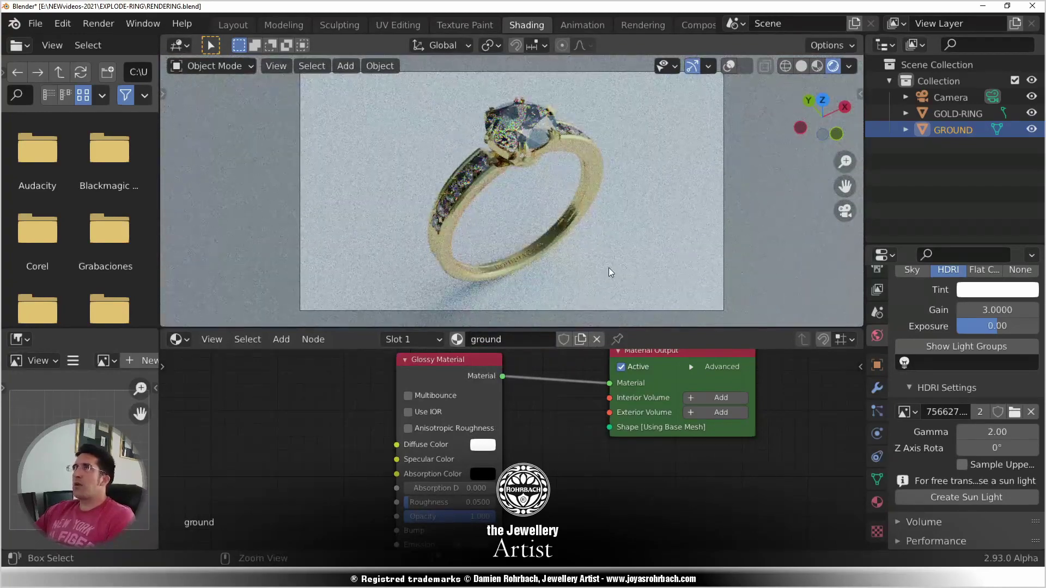
key("ctrl+s")
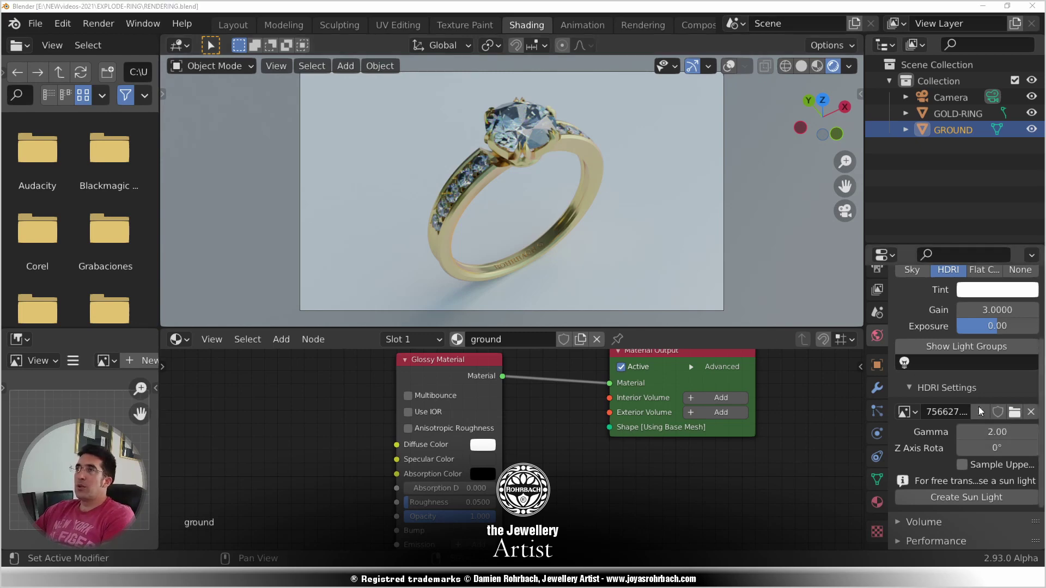
Load studio025.exr from the MYIMAGESworking folder as the world HDRI.
left_click(1014, 412)
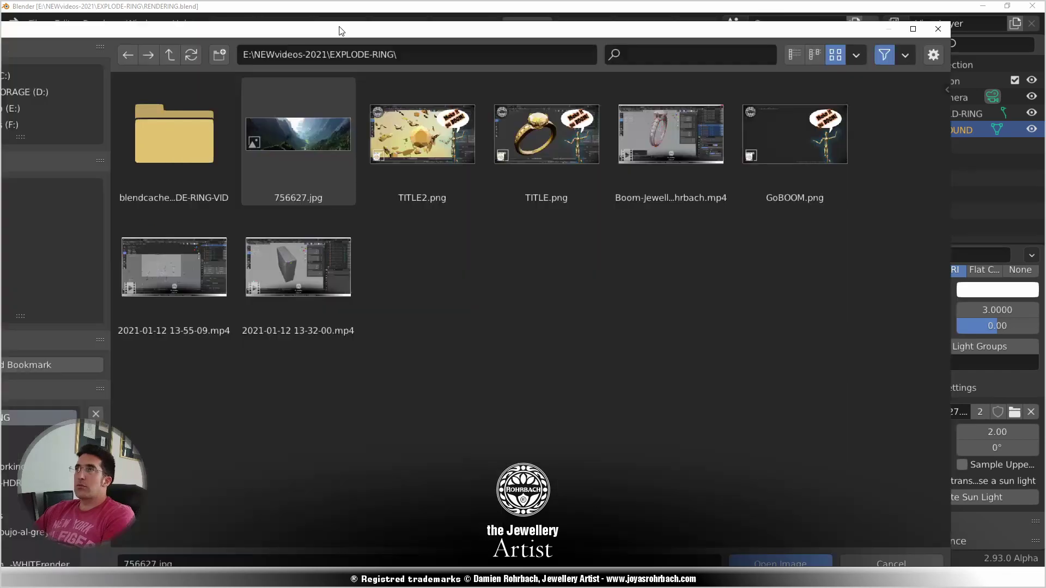
left_click(87, 441)
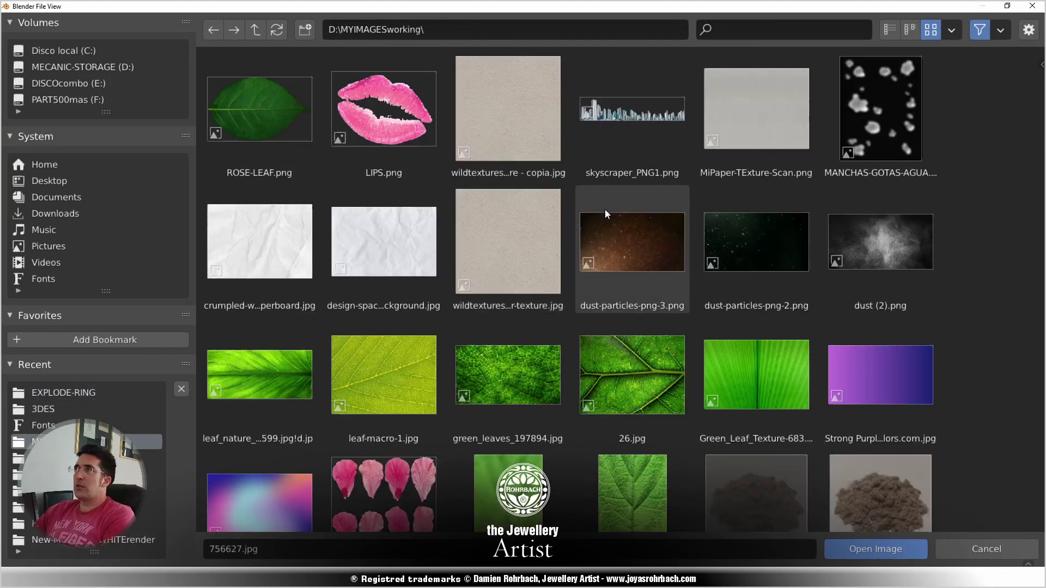
scroll(1023, 149, "down", 5)
scroll(1023, 148, "down", 10)
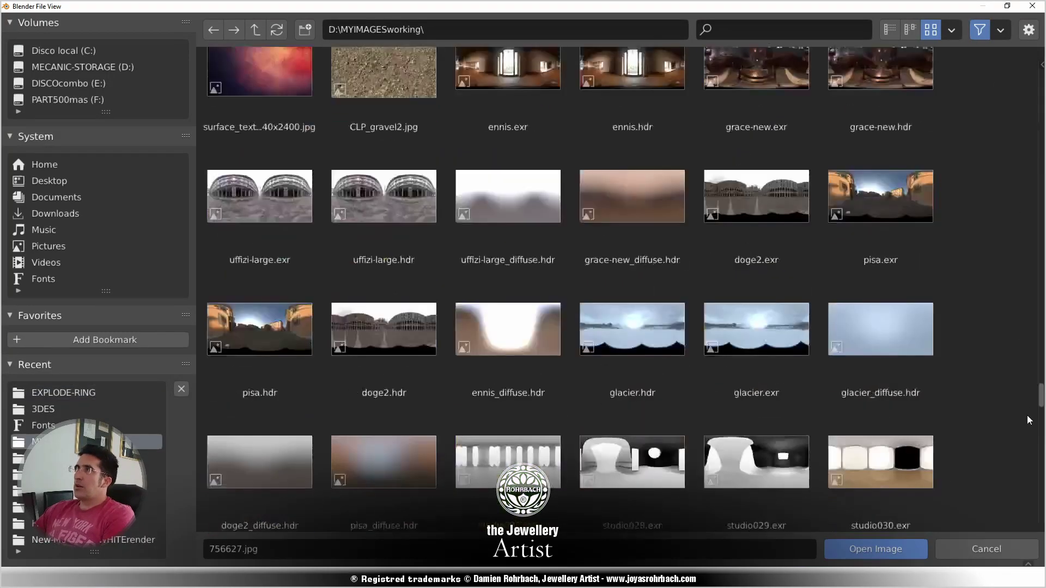
scroll(1028, 421, "down", 3)
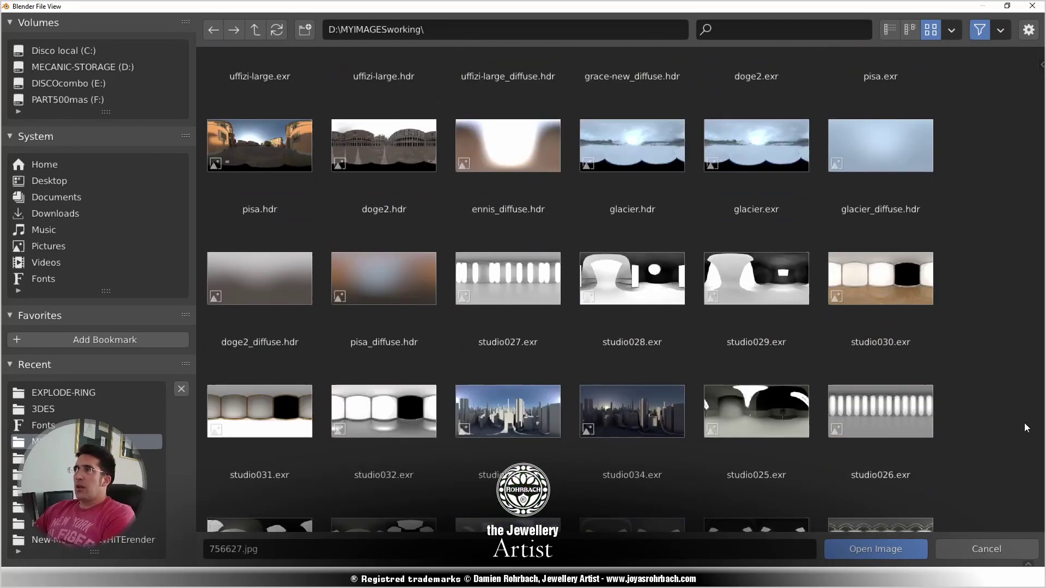
scroll(1025, 427, "down", 1)
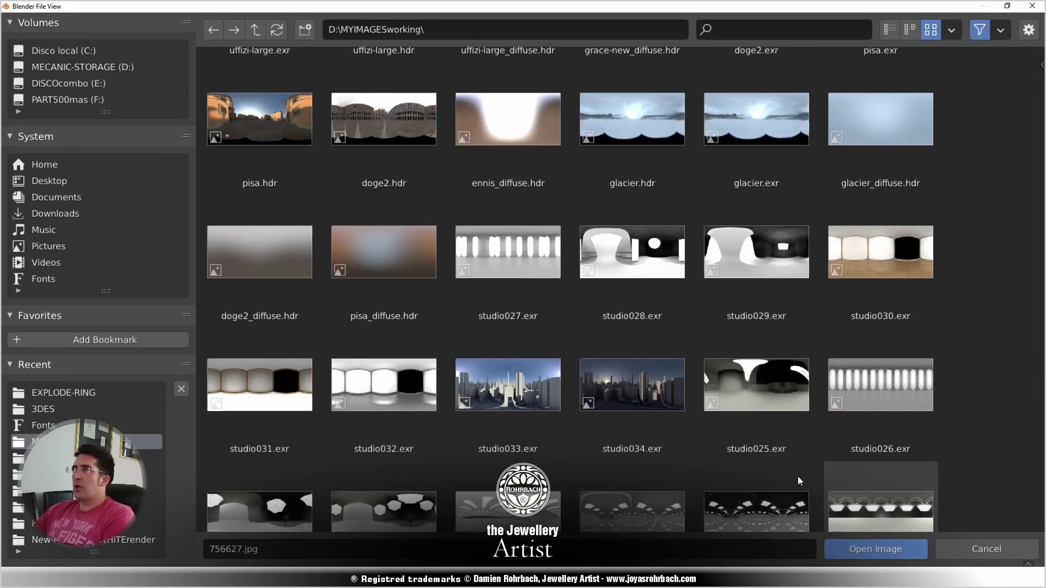
double_click(753, 396)
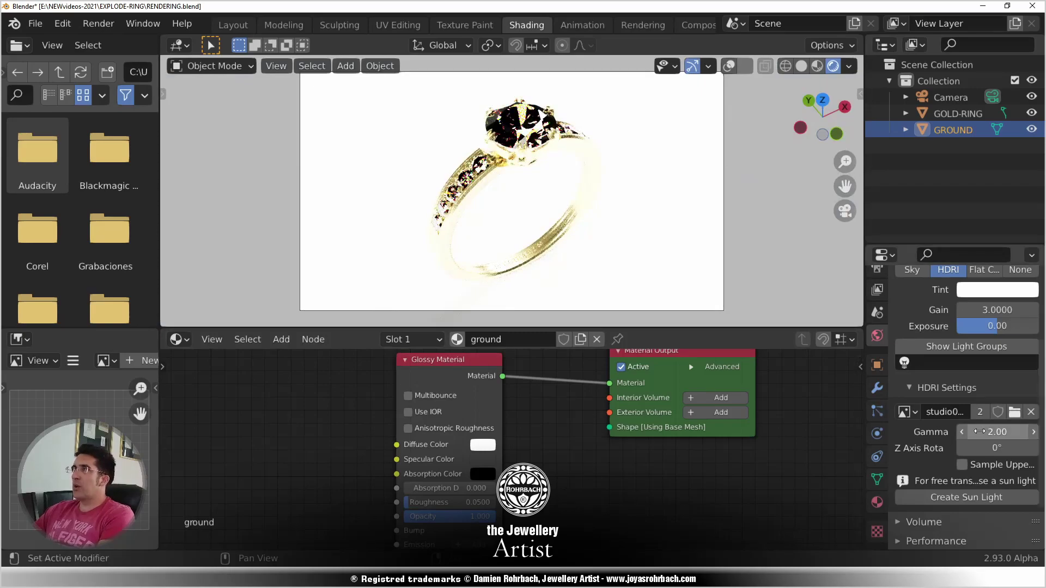
Set HDRI gamma and gain both to 1, then swap the image to studio028.exr.
left_click(939, 432)
type("1")
key("Return")
left_click(995, 308)
type("1")
key("Return")
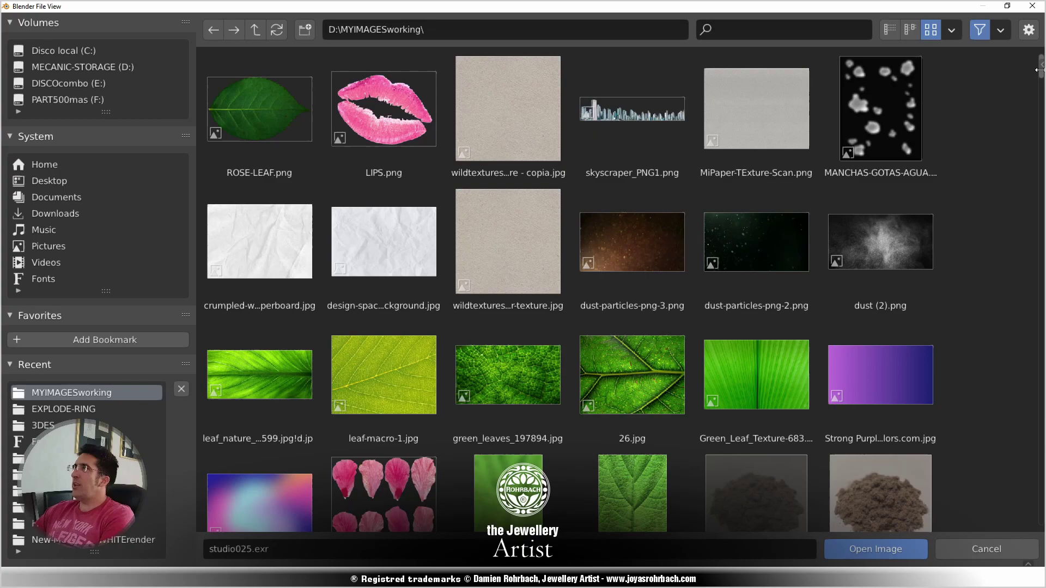
left_click_drag(1042, 77, 1023, 429)
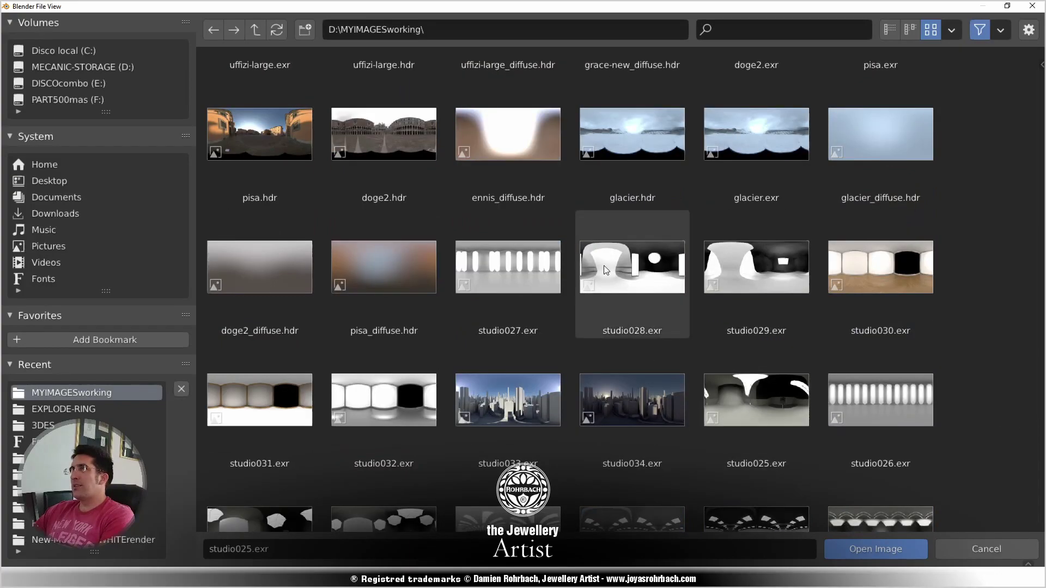
double_click(632, 267)
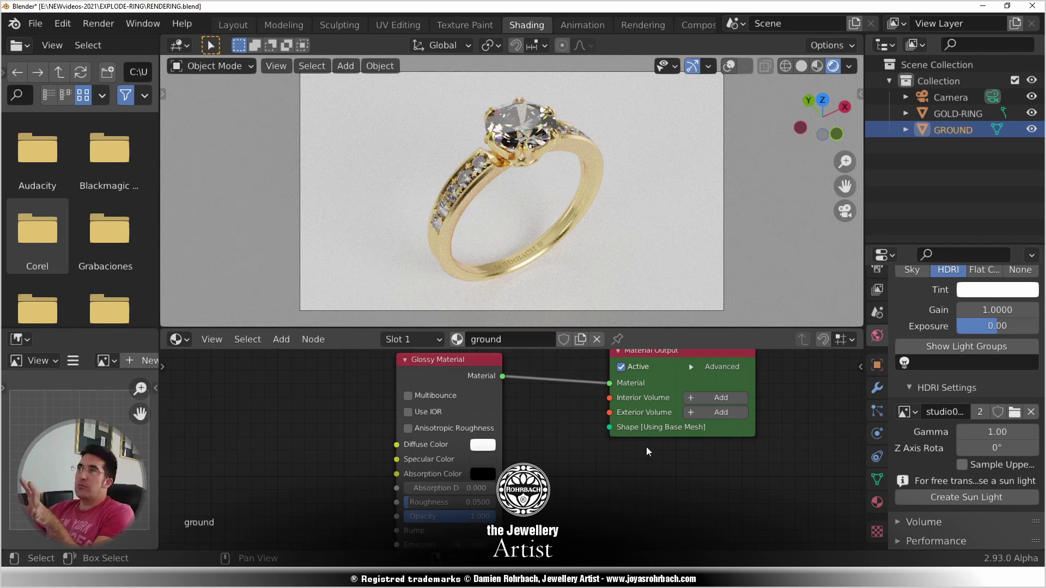
Set the HDRI gamma back to 2 and try a gain of 0.5.
left_click(993, 433)
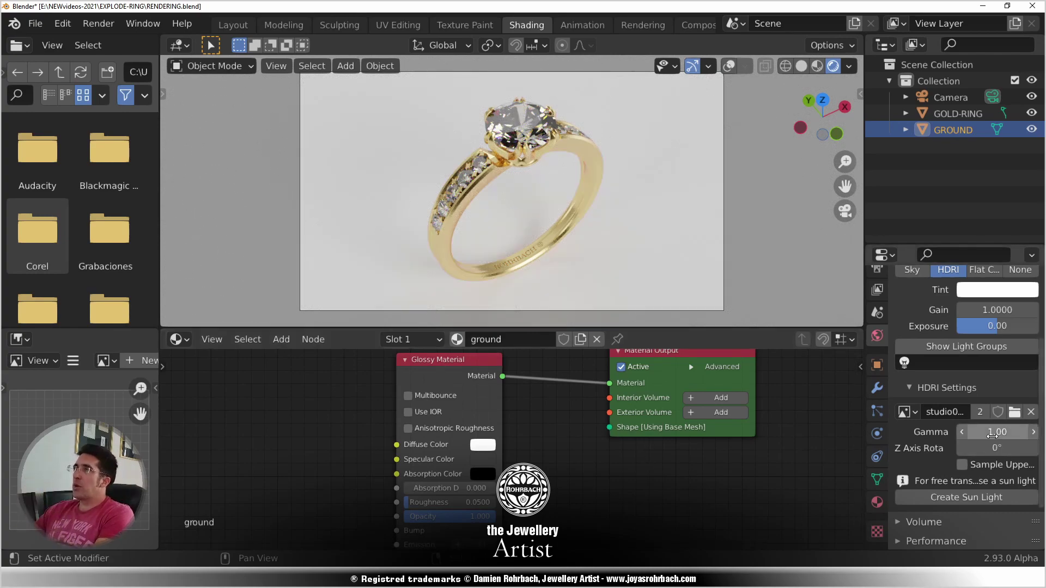
type("2")
key("Return")
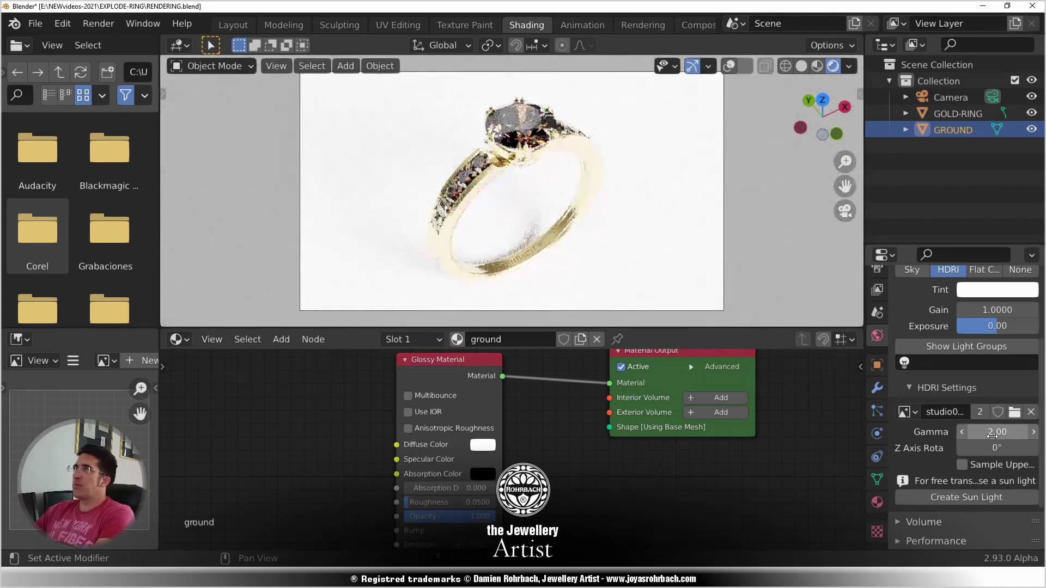
left_click(1004, 308)
type(".5")
key("Return")
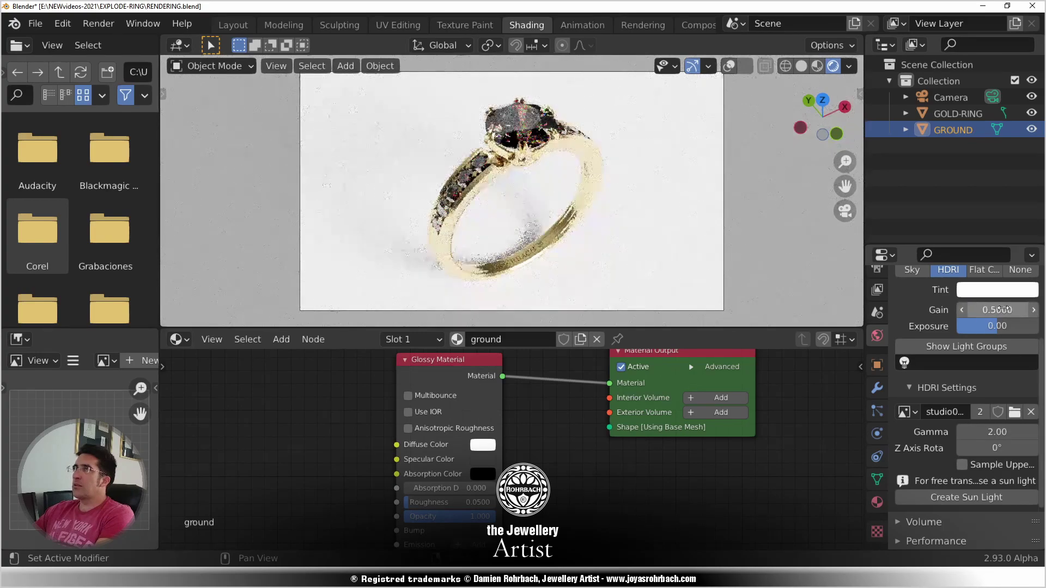
Try HDRI gain values of 0.1 and then 0.3.
left_click(1004, 308)
key("BackSpace")
type(".1")
key("Return")
left_click(1004, 308)
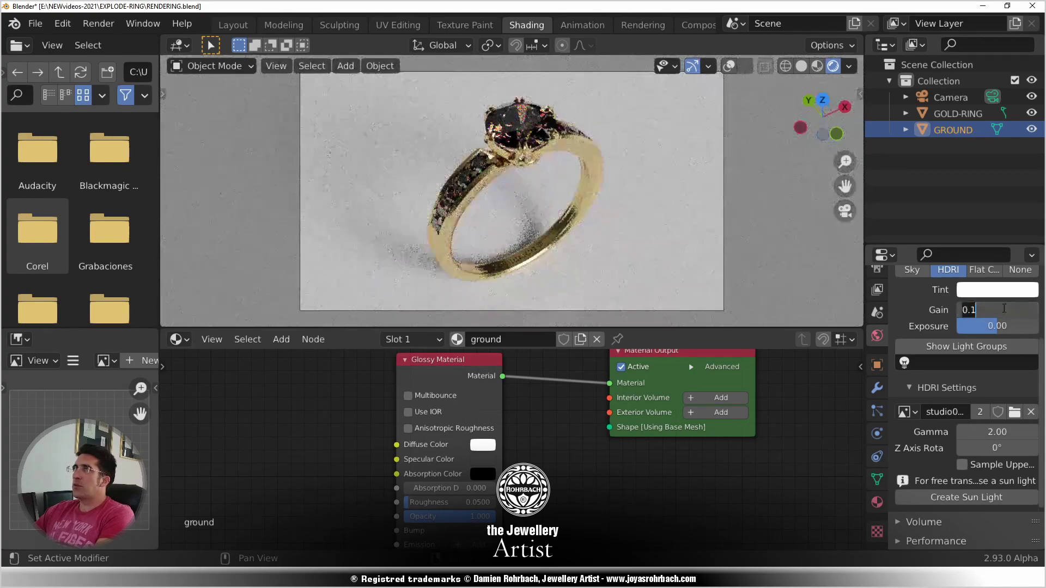
key("BackSpace")
type(".3")
key("Return")
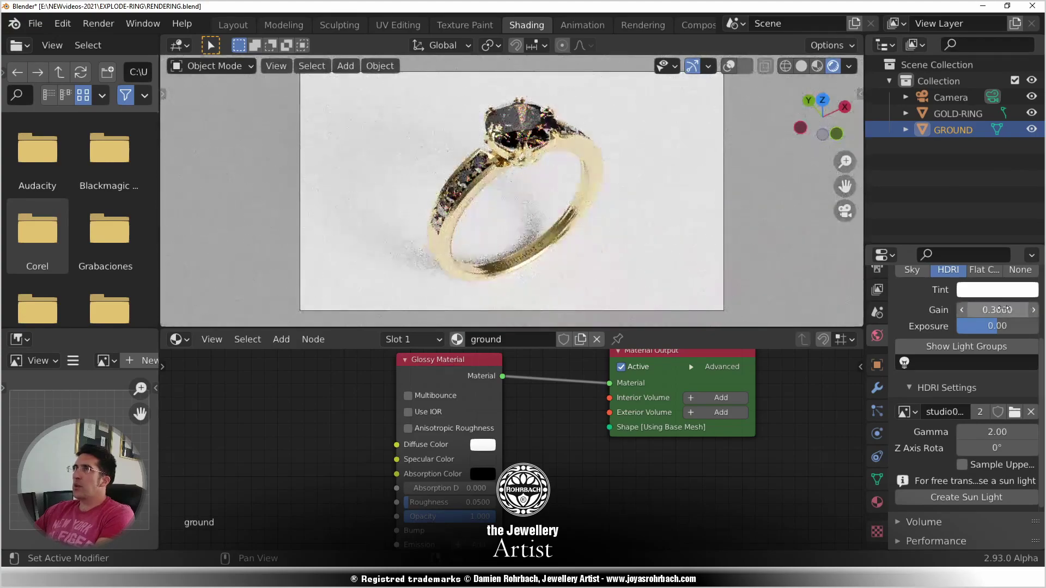
Settle the HDRI gain at 0.2 after testing 0.15, and view in solid shading.
left_click(1004, 308)
key("BackSpace")
type(".15")
key("Return")
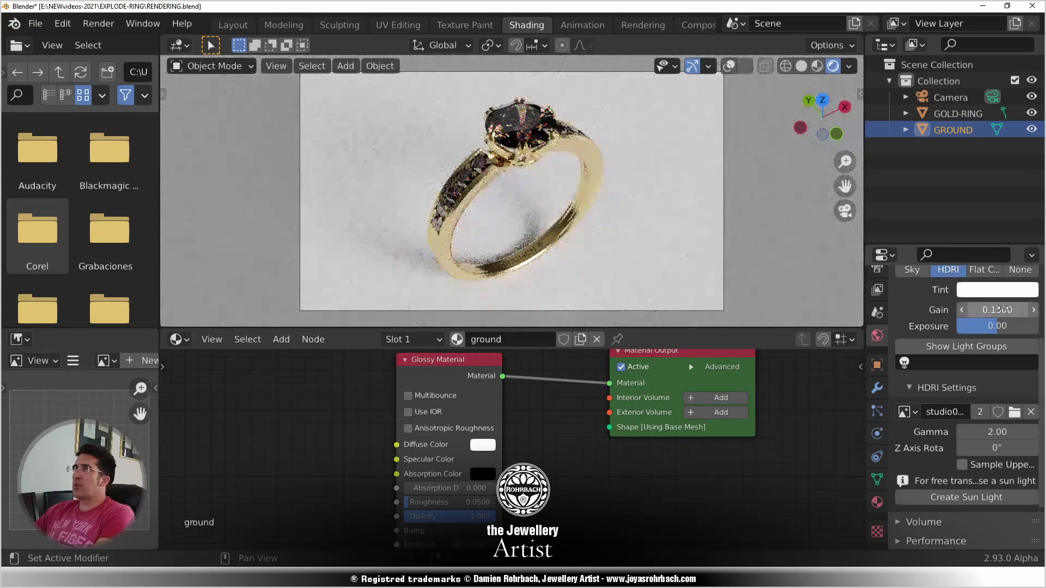
left_click(1004, 309)
key("BackSpace")
type(".2")
key("Return")
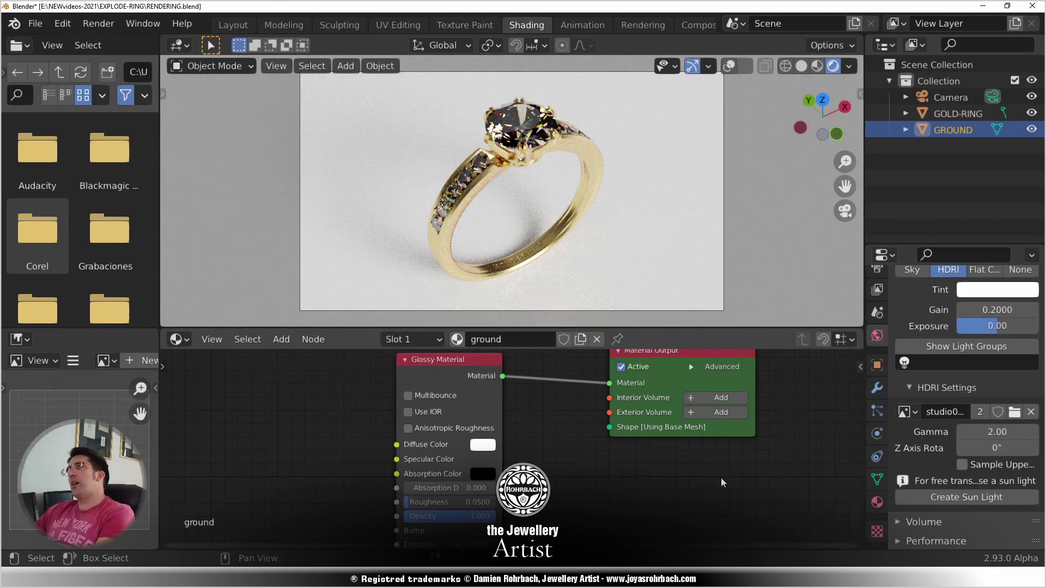
left_click(801, 66)
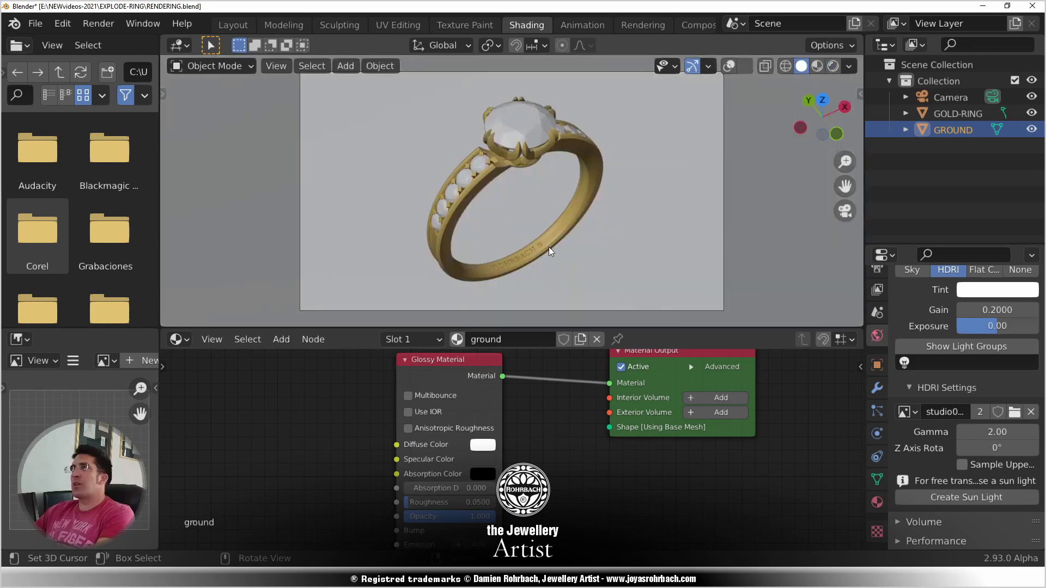
Add an area light to the scene in the Layout workspace.
scroll(550, 252, "down", 3)
left_click(234, 25)
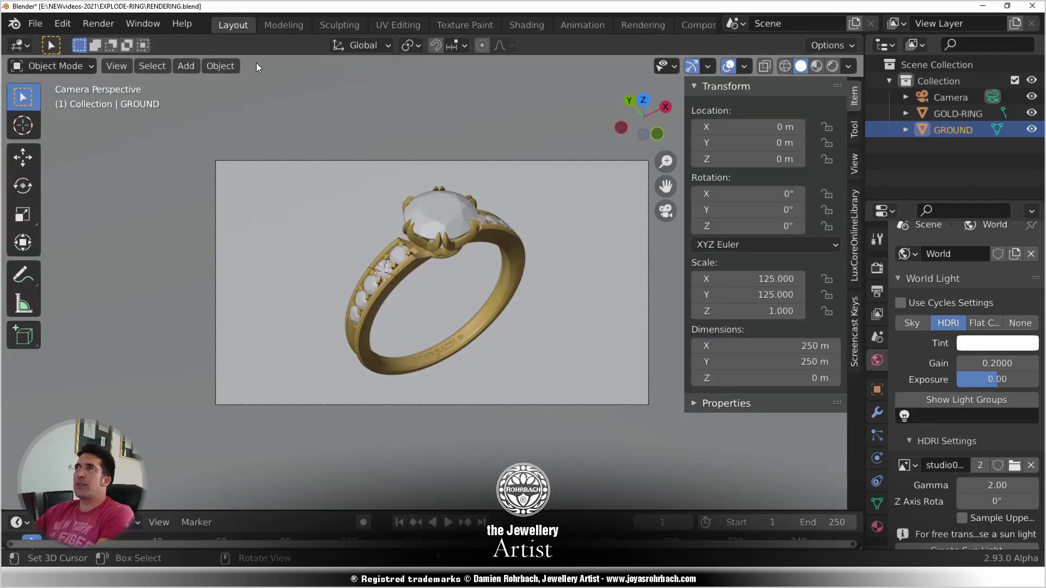
left_click(184, 66)
mouse_move(253, 286)
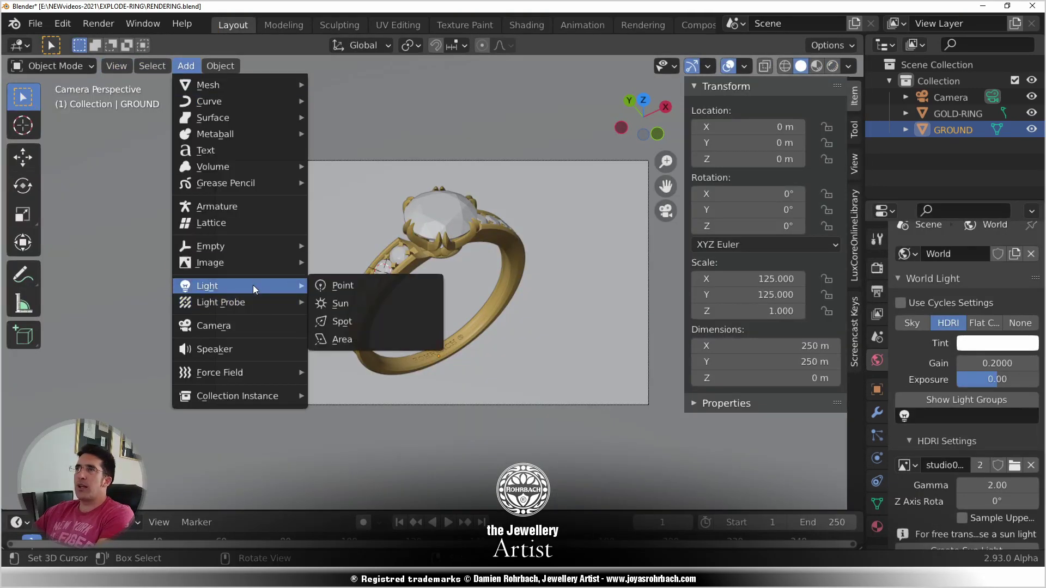
left_click(354, 340)
Tilt the area light 56.7° and move it above and in front of the ring.
scroll(520, 369, "down", 3)
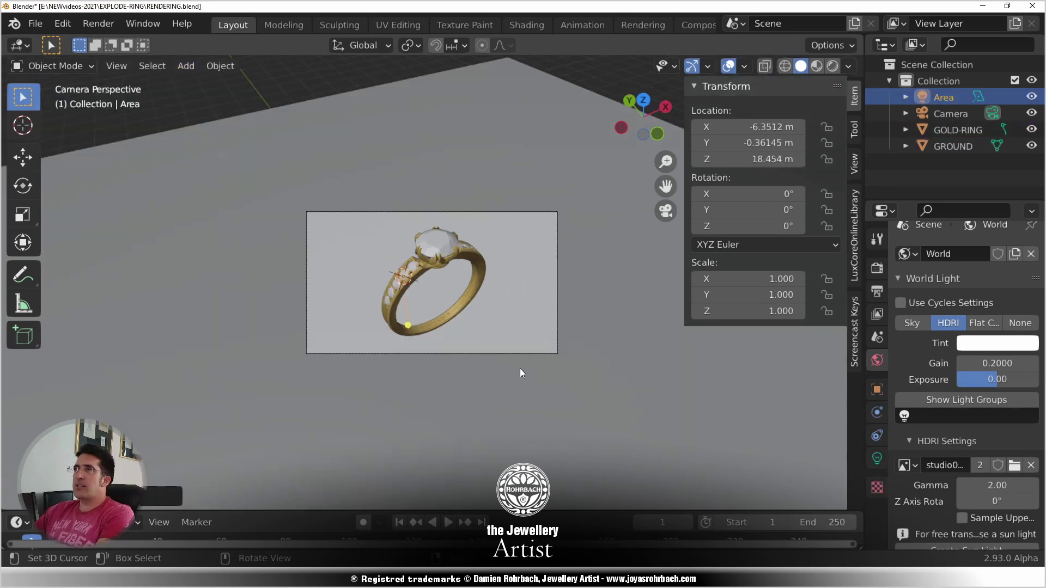
key("KP_3")
key("r")
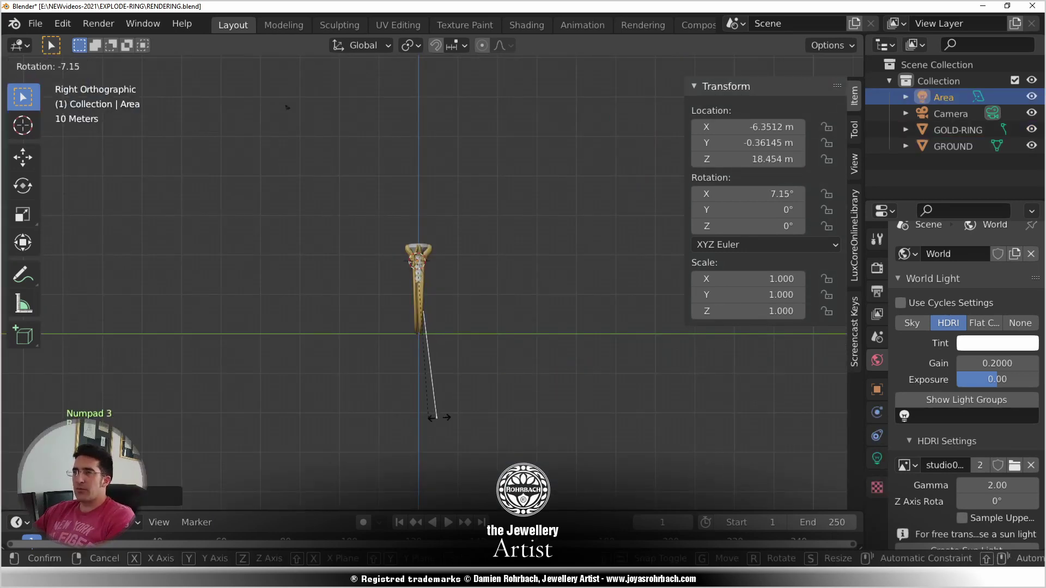
left_click(550, 352)
key("g")
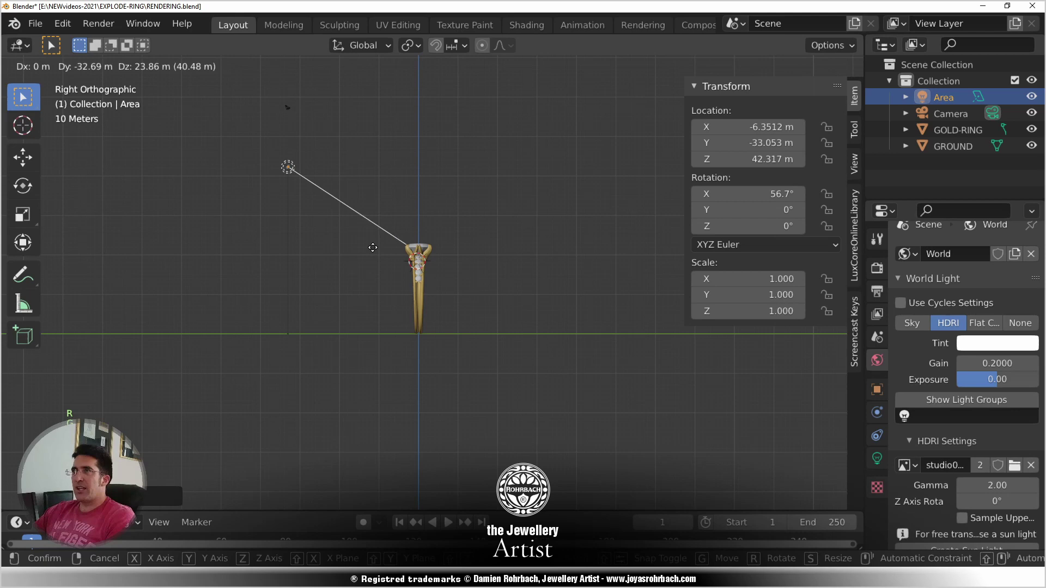
left_click(360, 244)
middle_click_drag(377, 253, 555, 349)
Centre the area light at X location 0 m.
key("KP_7")
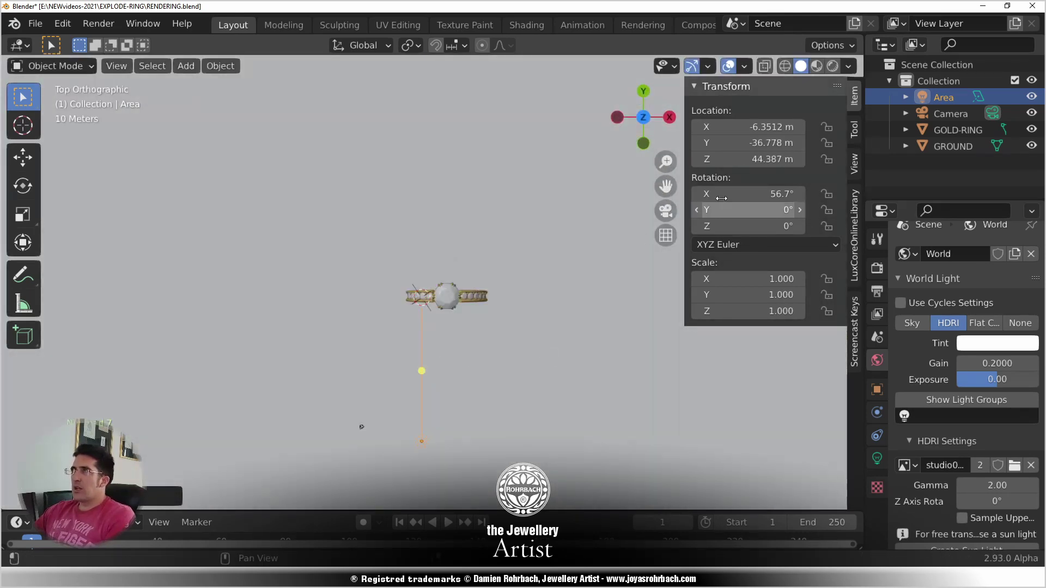
double_click(752, 127)
type("0")
key("Return")
middle_click_drag(605, 272, 304, 277)
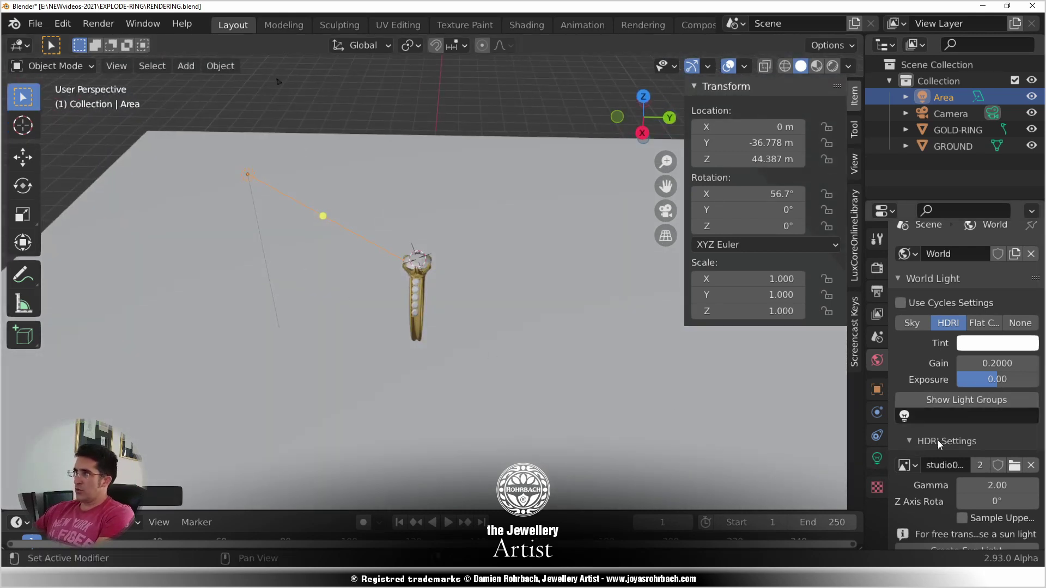
Switch the area light to Power units at 6200 W with efficacy 62.
left_click(877, 458)
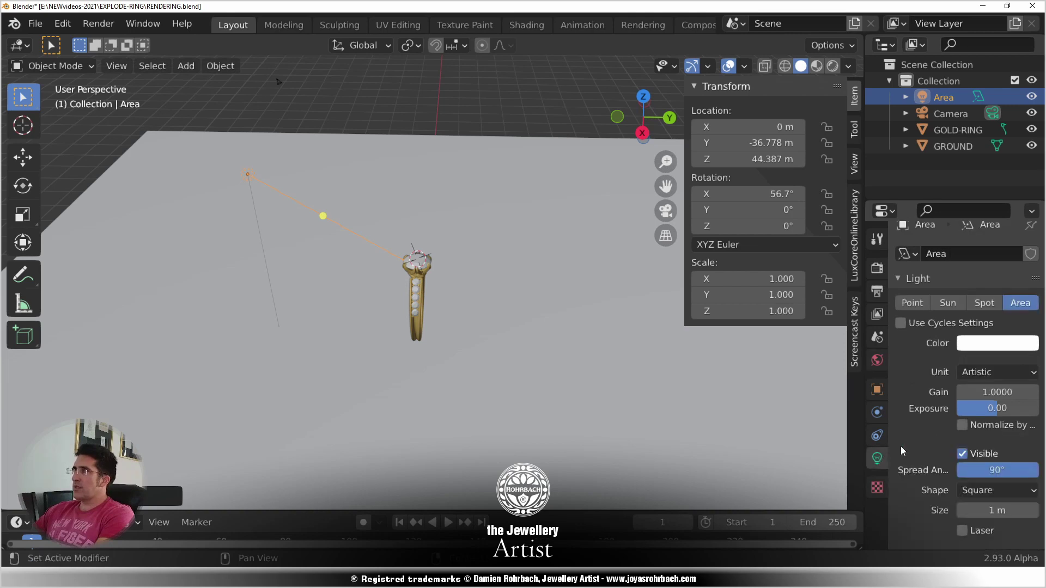
left_click(1005, 370)
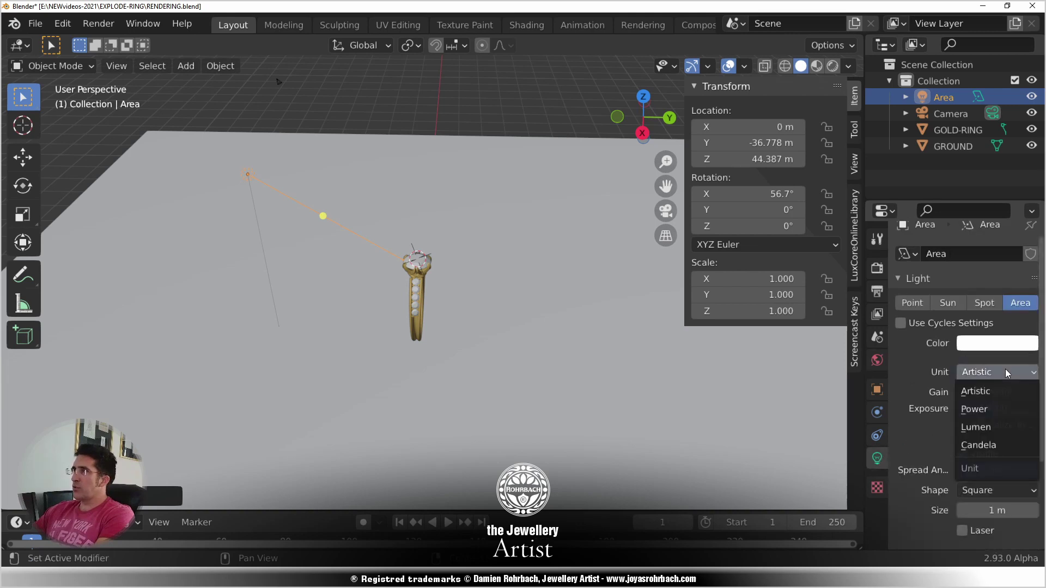
left_click(986, 408)
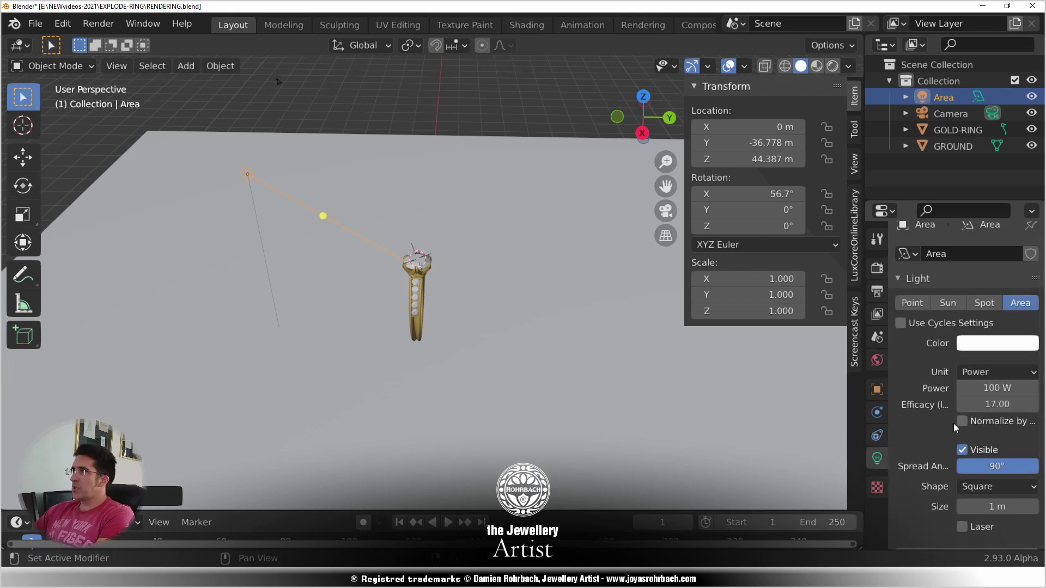
double_click(986, 387)
type("6200")
key("Return")
double_click(997, 404)
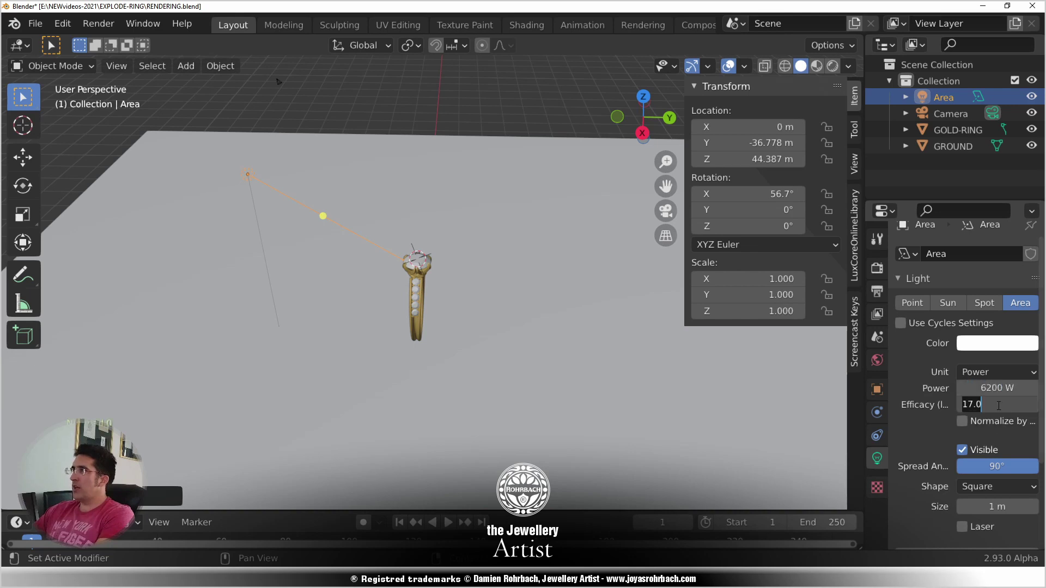
type("62")
key("Return")
Preview the camera view as a live render and save the file.
key("KP_0")
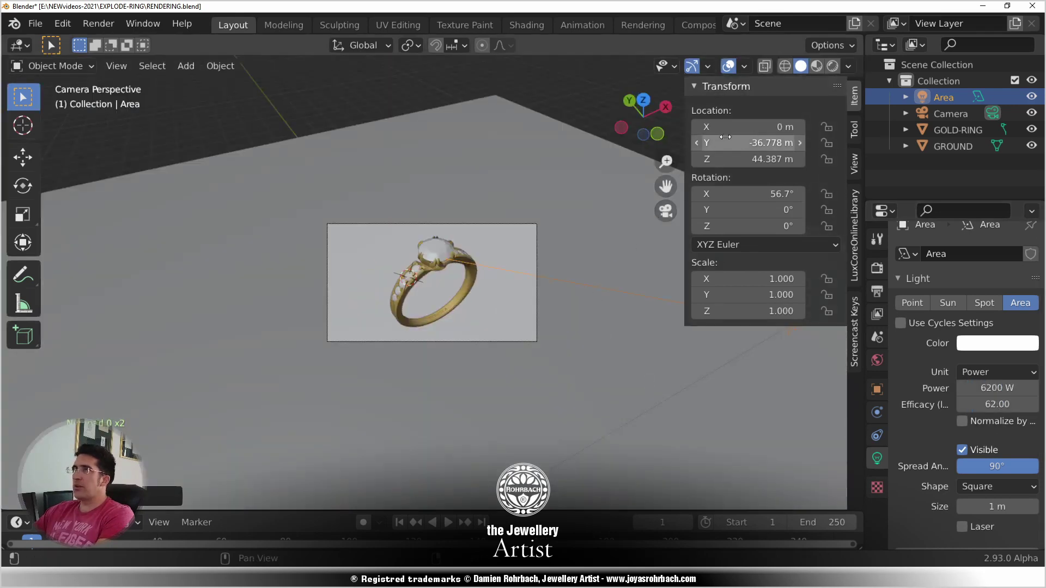
left_click(832, 66)
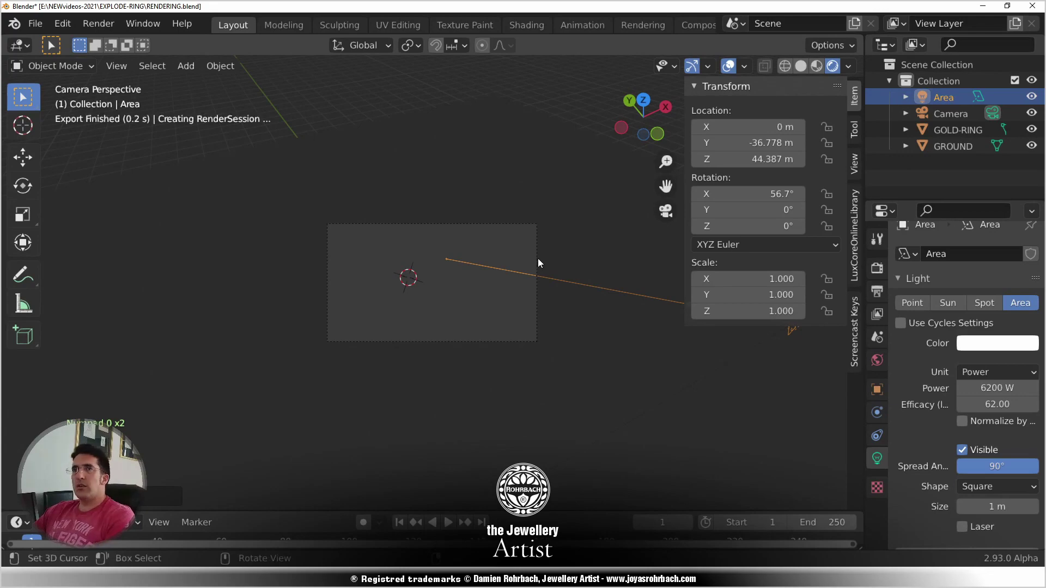
key("ctrl+s")
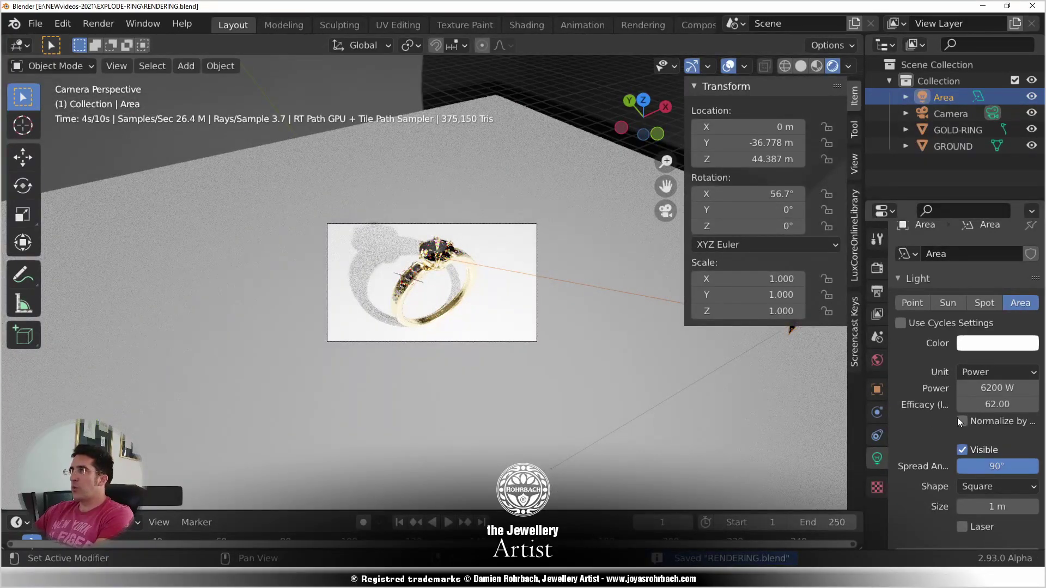
Lower the area light's power to 1880 W, then 1680 W.
left_click(997, 388)
type("1880")
key("Return")
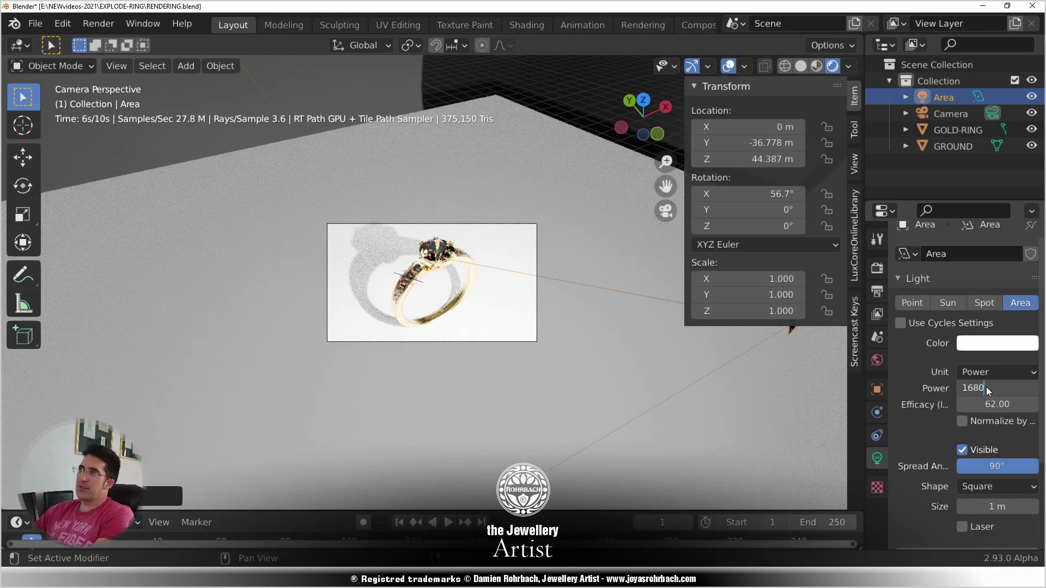
left_click(986, 388)
type("1680")
key("Return")
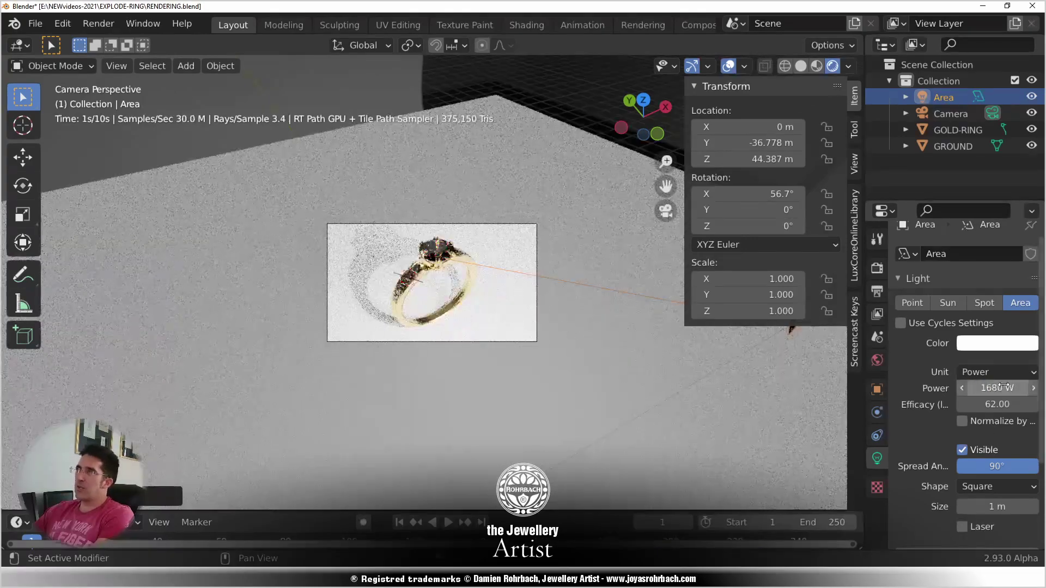
Set the area light's power to 680 W and efficacy to 31.
left_click(986, 388)
type("6")
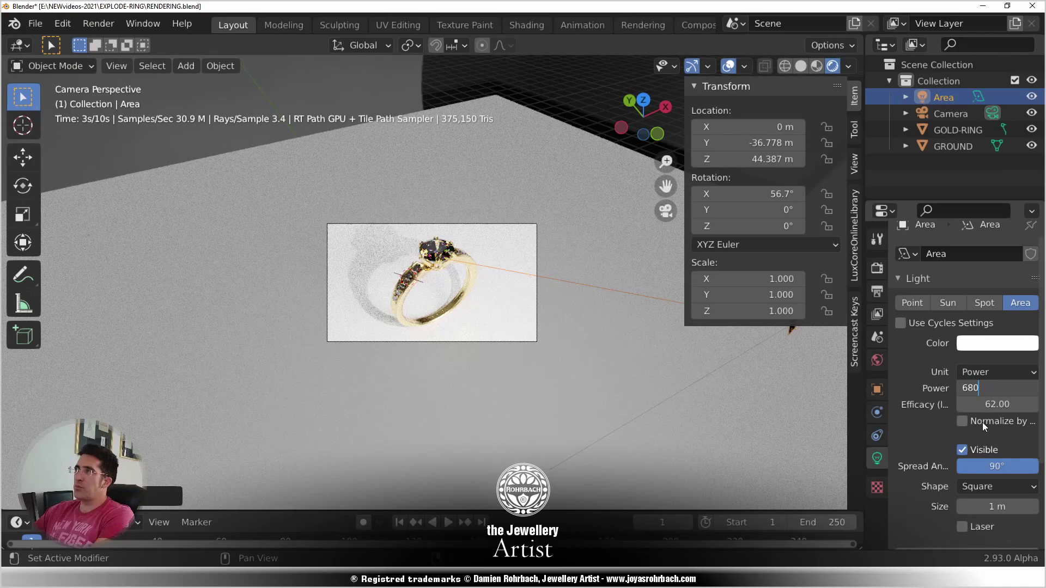
key("Return")
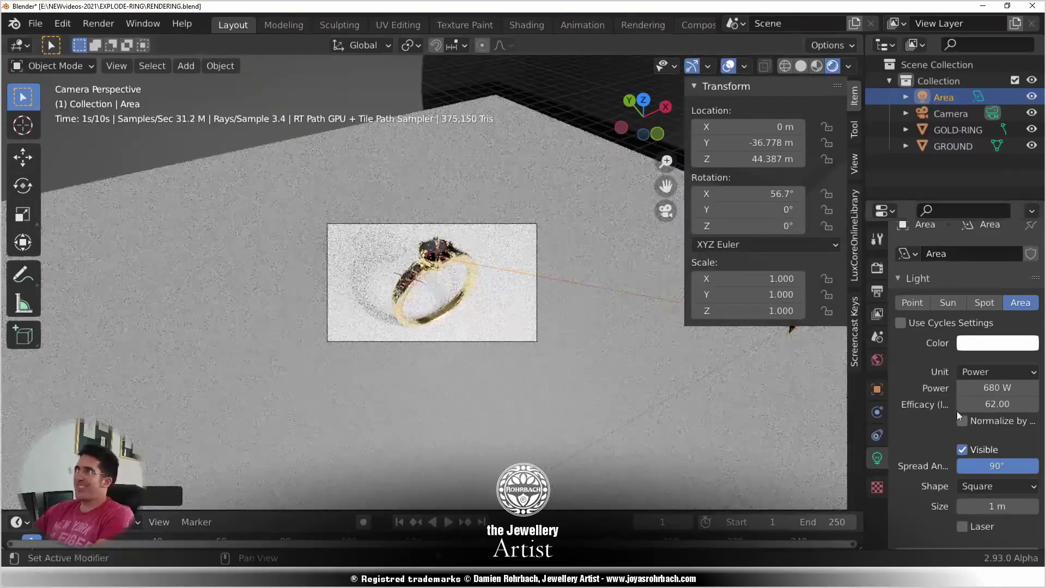
left_click(986, 405)
type("31")
key("Return")
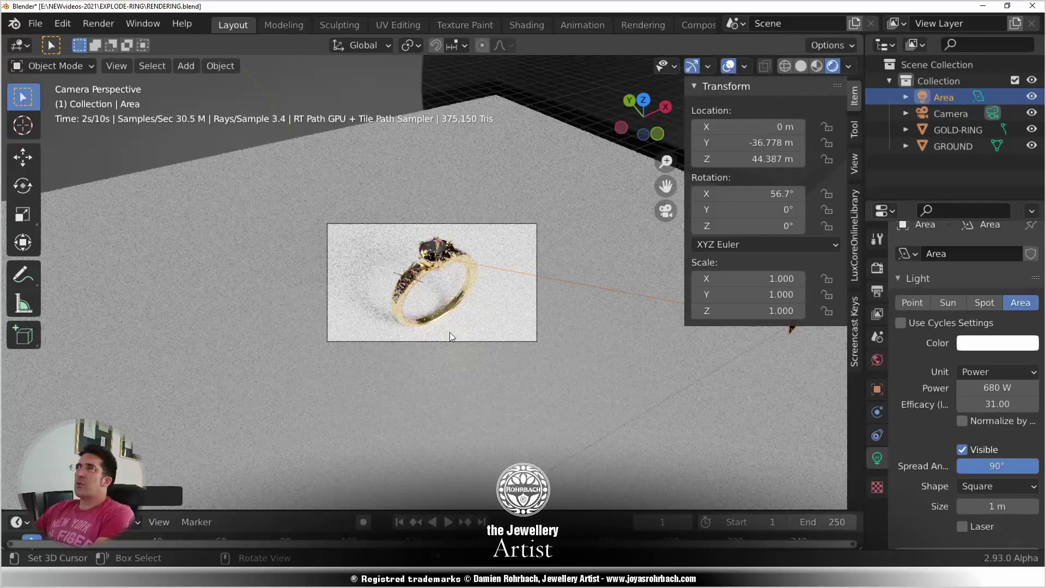
scroll(450, 332, "up", 5)
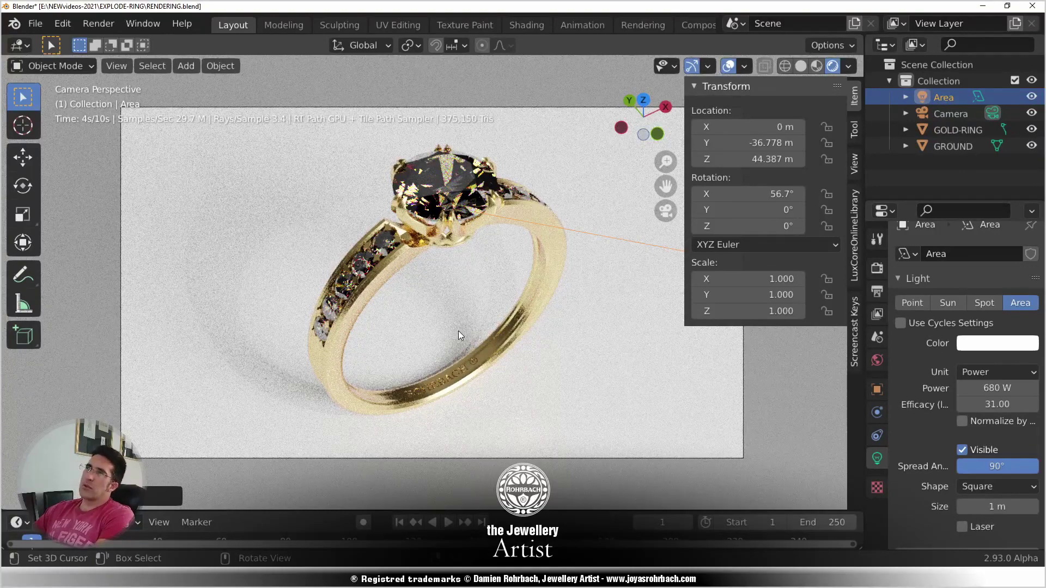
Enlarge the area light to 3 m and move it closer to the ring.
key("KP_3")
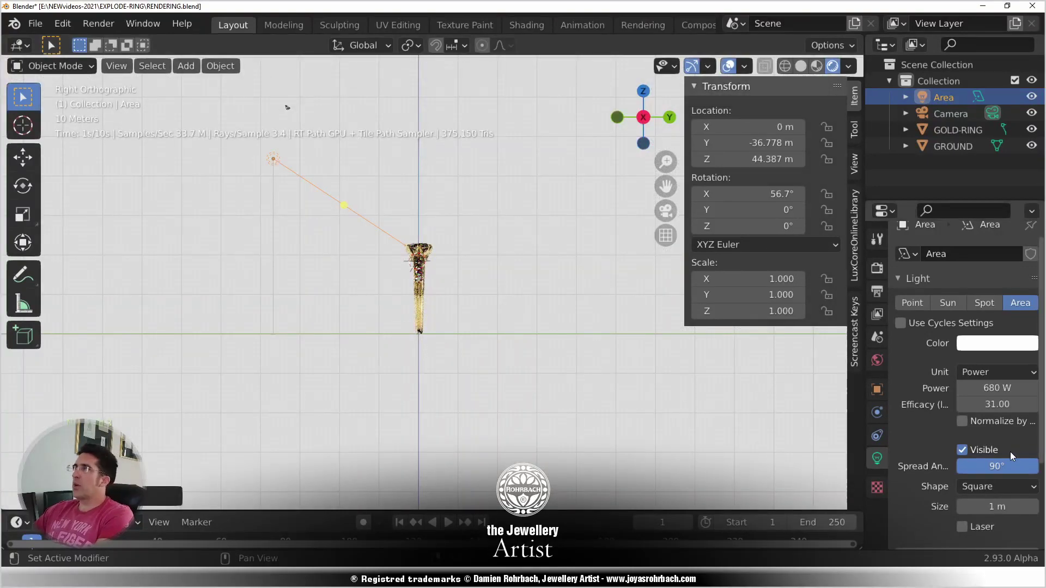
left_click_drag(989, 522, 1016, 522)
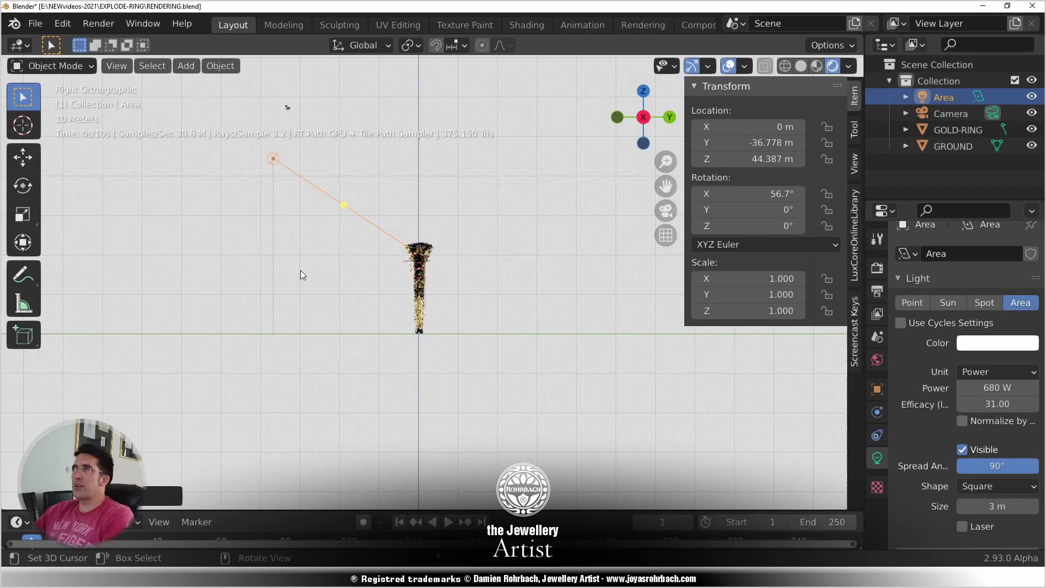
key("g")
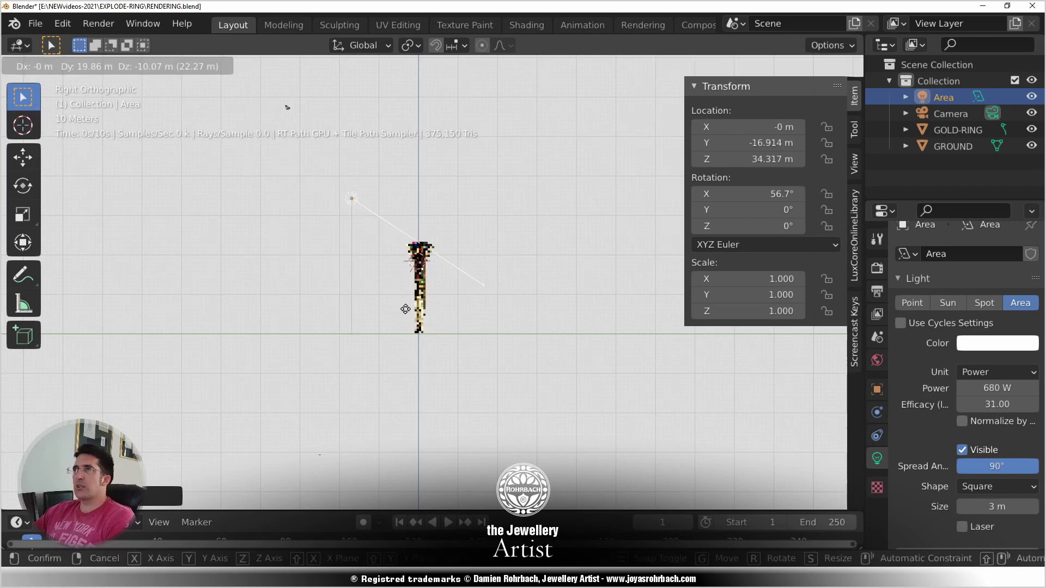
left_click(419, 323)
key("KP_0")
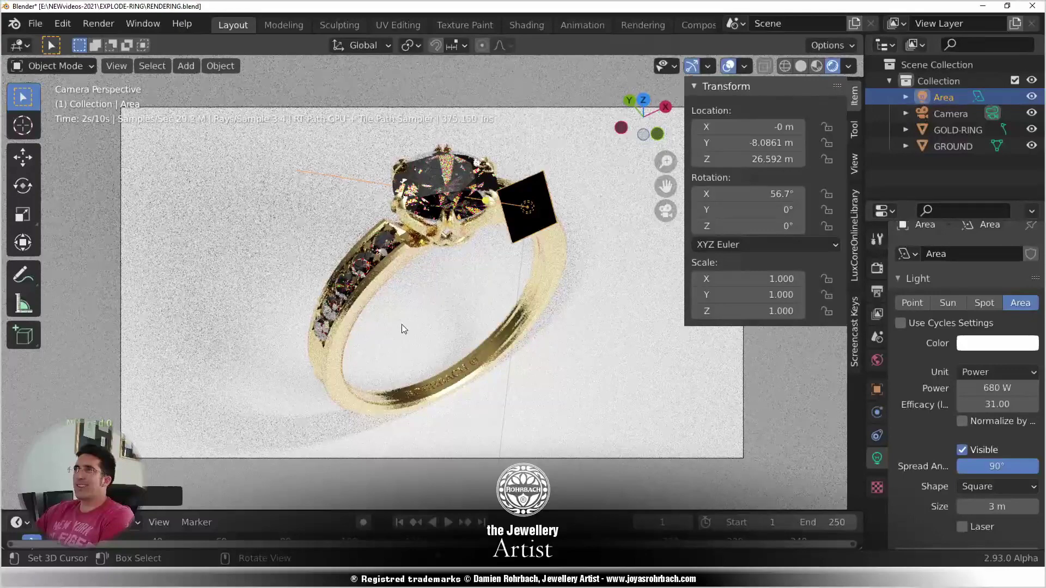
Reposition the area light again from the right side view and save the file.
key("KP_Decimal")
key("KP_3")
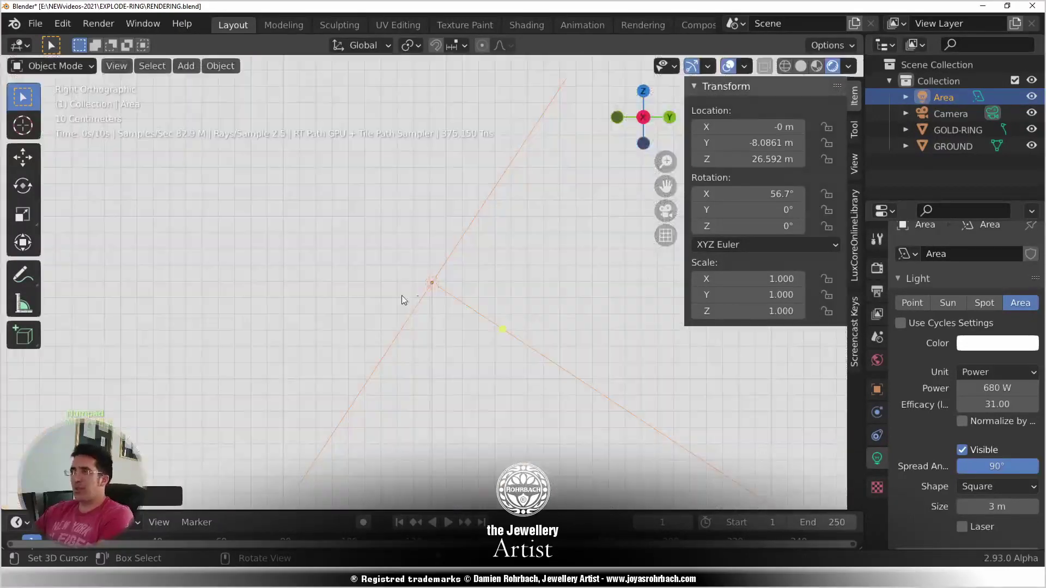
scroll(408, 316, "down", 10)
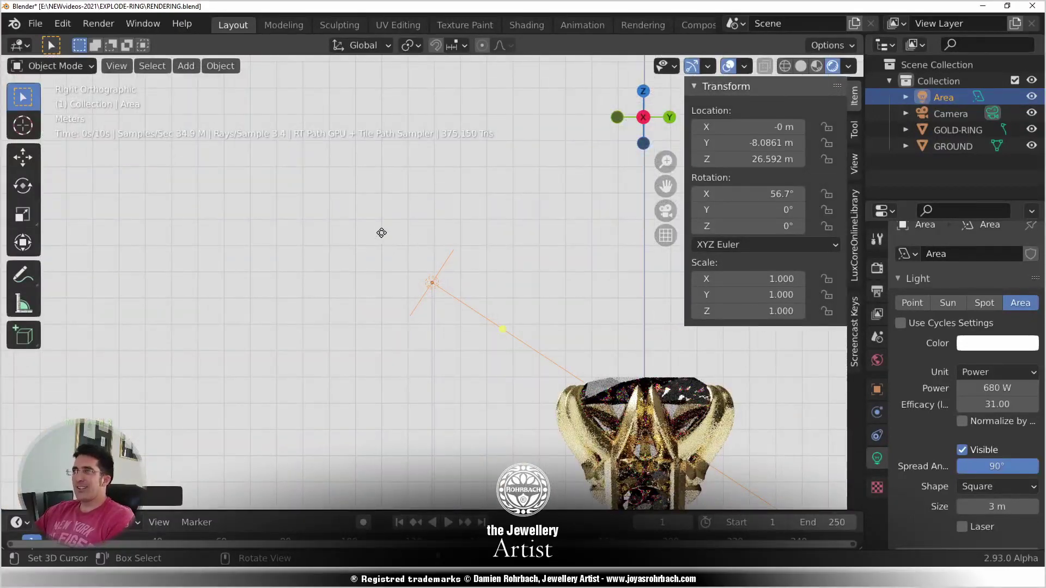
key("g")
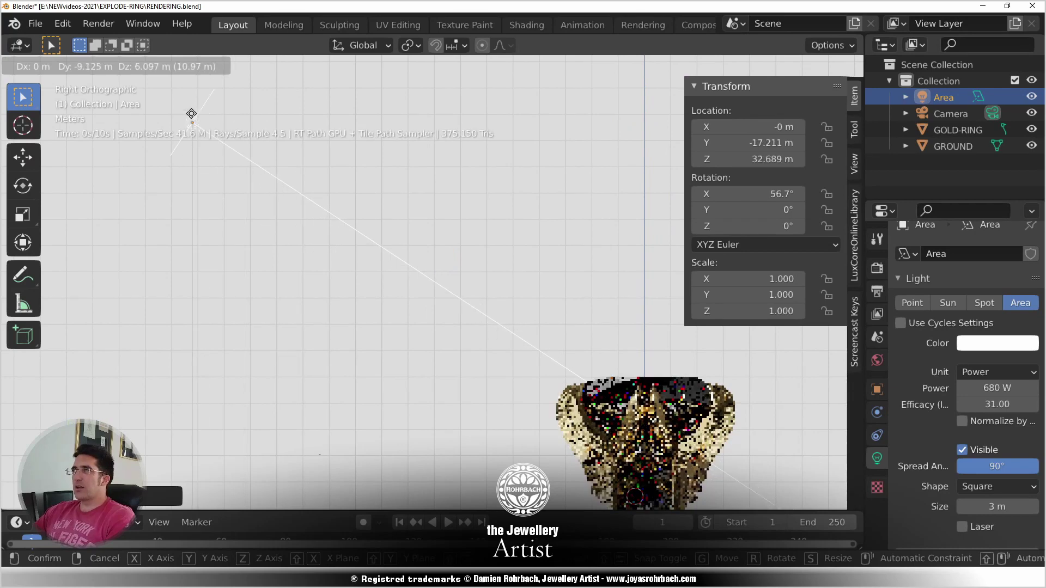
left_click(191, 114)
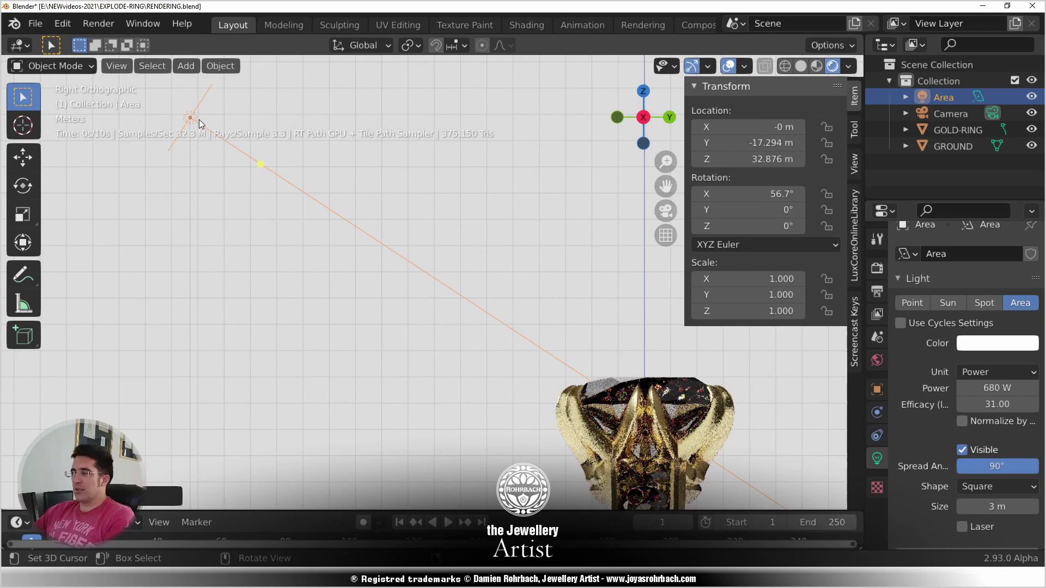
key("KP_0")
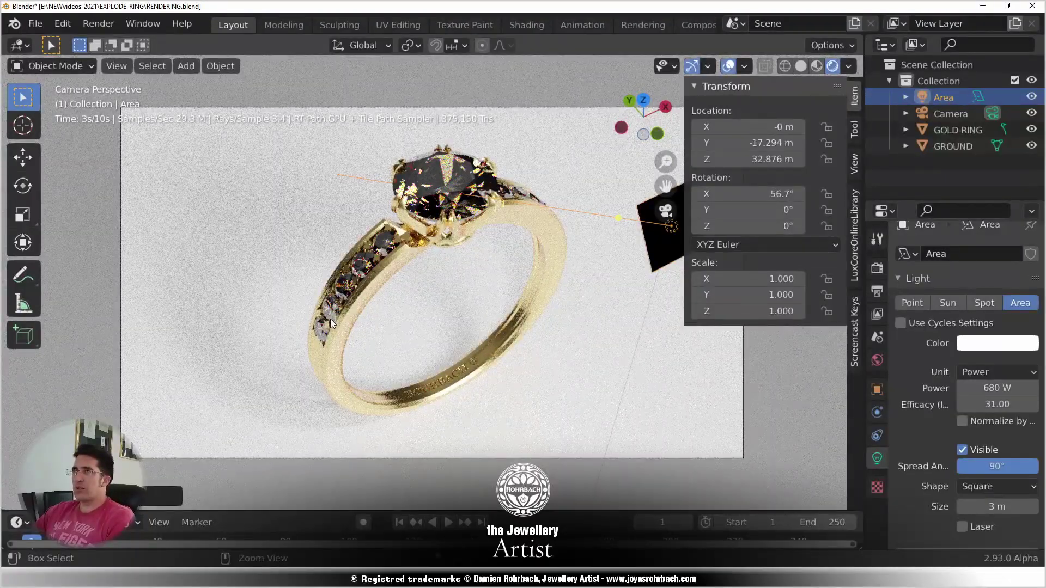
key("ctrl+s")
Nudge the area light once more and check the result through the camera.
key("n")
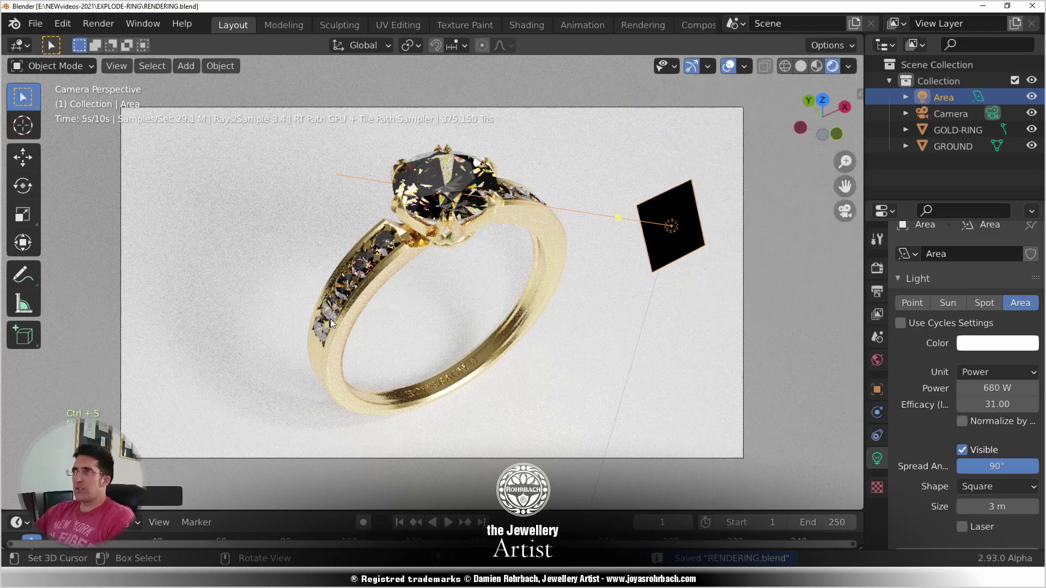
key("KP_3")
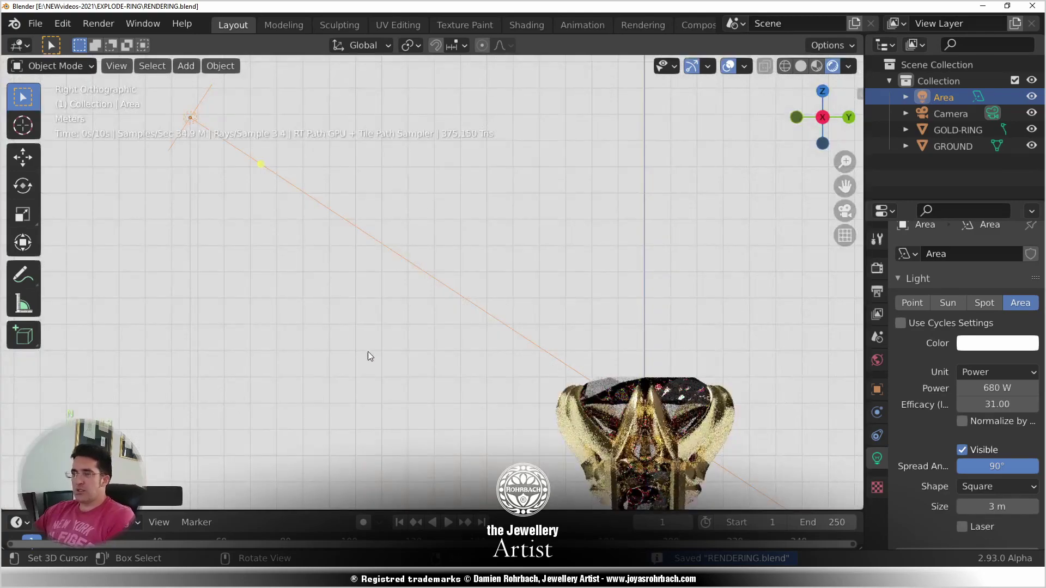
key("KP_3")
key("g")
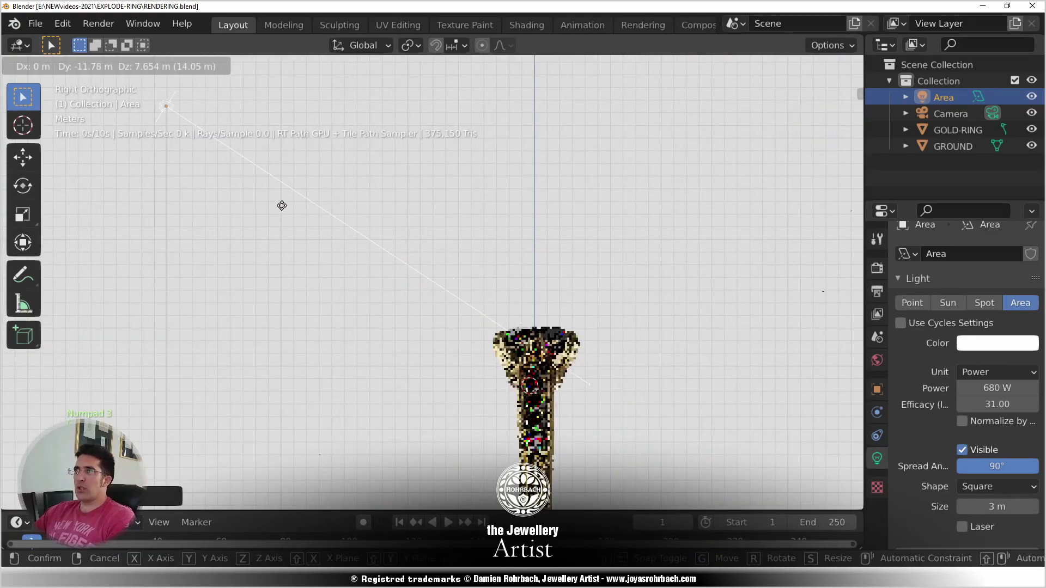
left_click(284, 208)
key("KP_0")
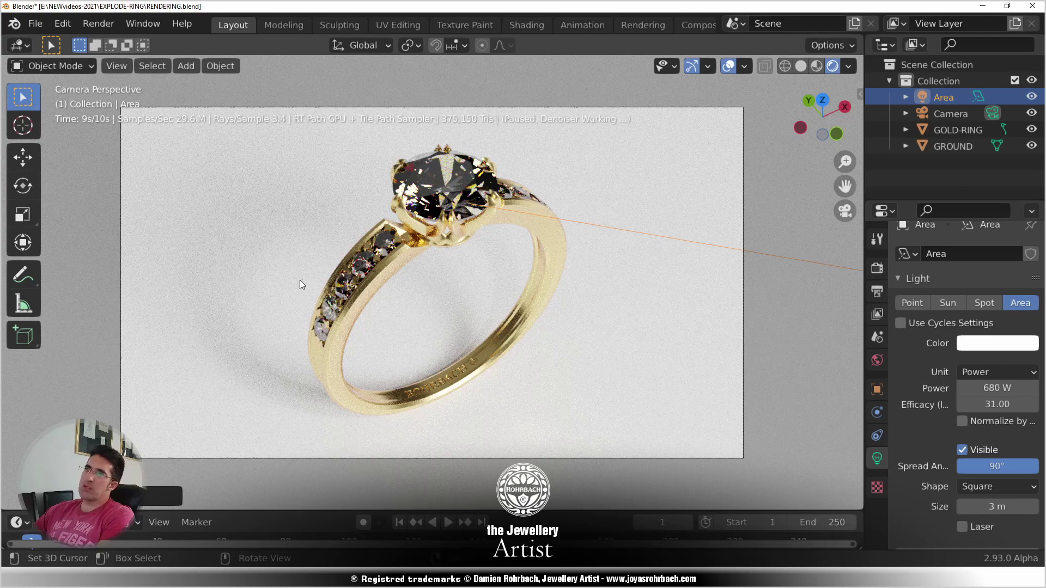
Set the total path depth to 24 and return the viewport to solid shading.
left_click(877, 268)
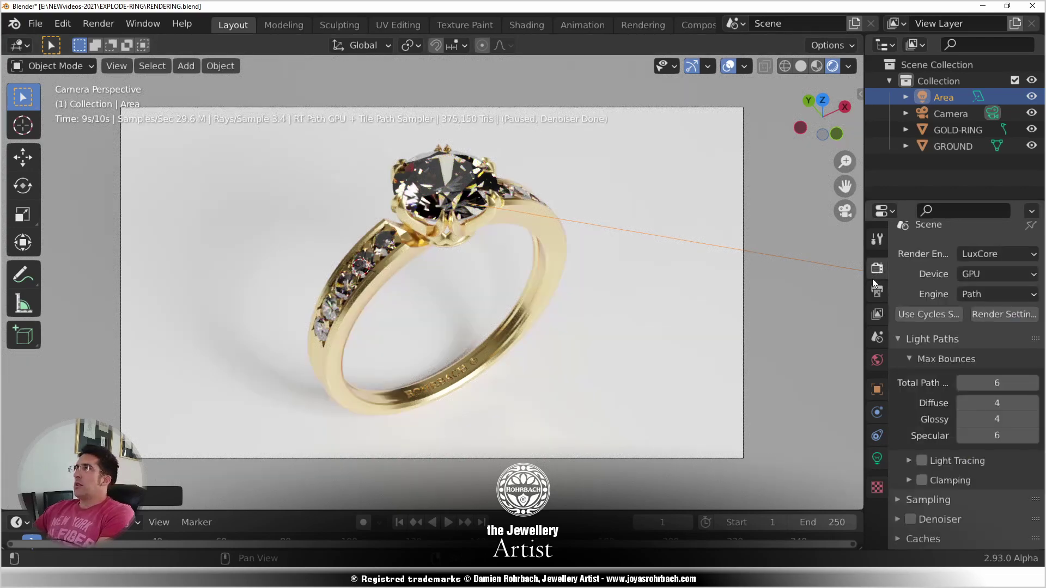
left_click(991, 384)
type("24")
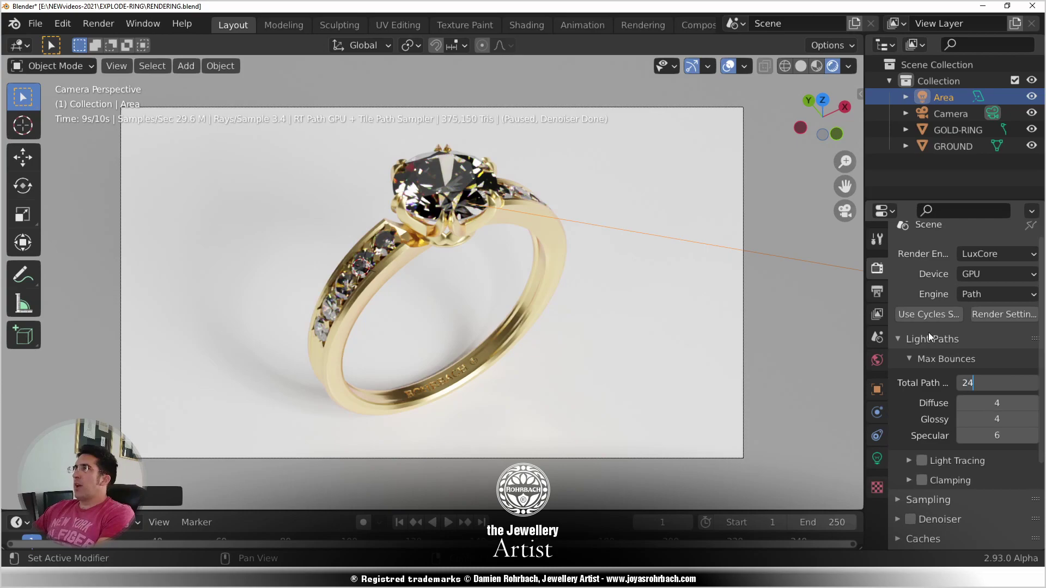
key("Return")
left_click(800, 67)
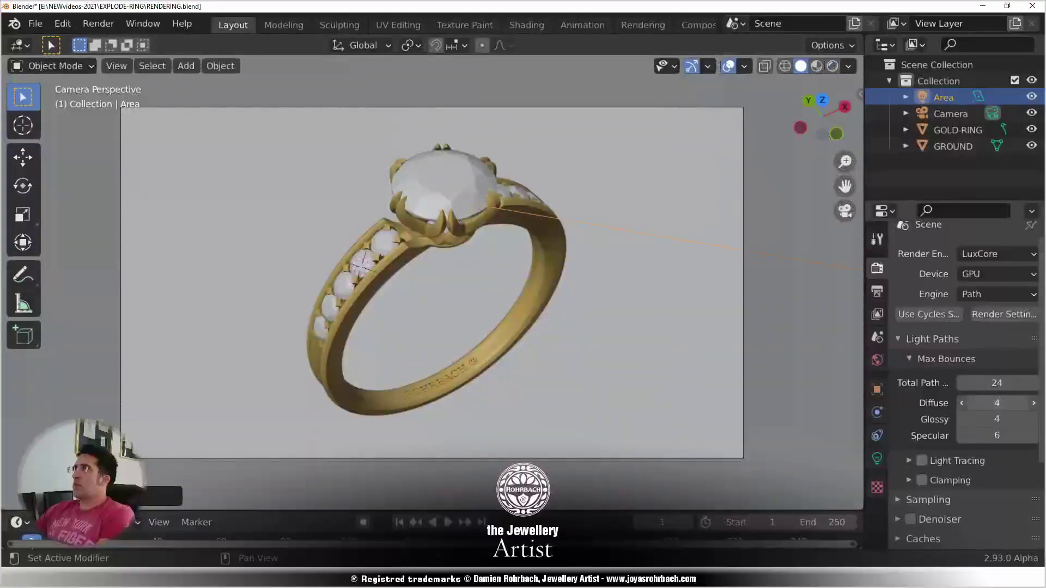
Raise the diffuse, glossy and specular bounce limits to 24.
left_click(997, 403)
type("24")
left_click(997, 419)
type("24")
left_click(1001, 436)
type("24")
key("Return")
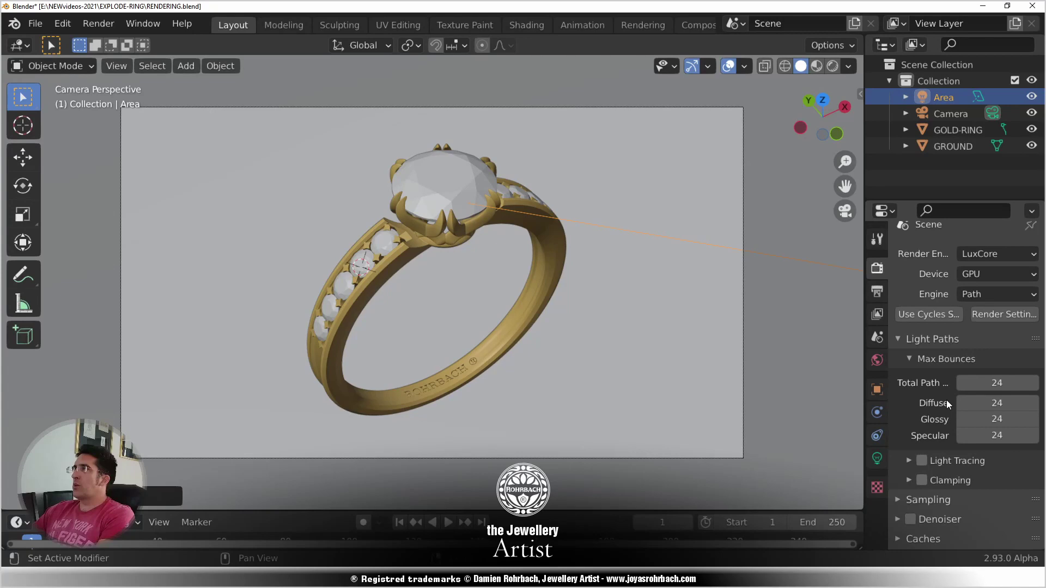
Turn on light tracing in the LuxCore render settings.
left_click(917, 462)
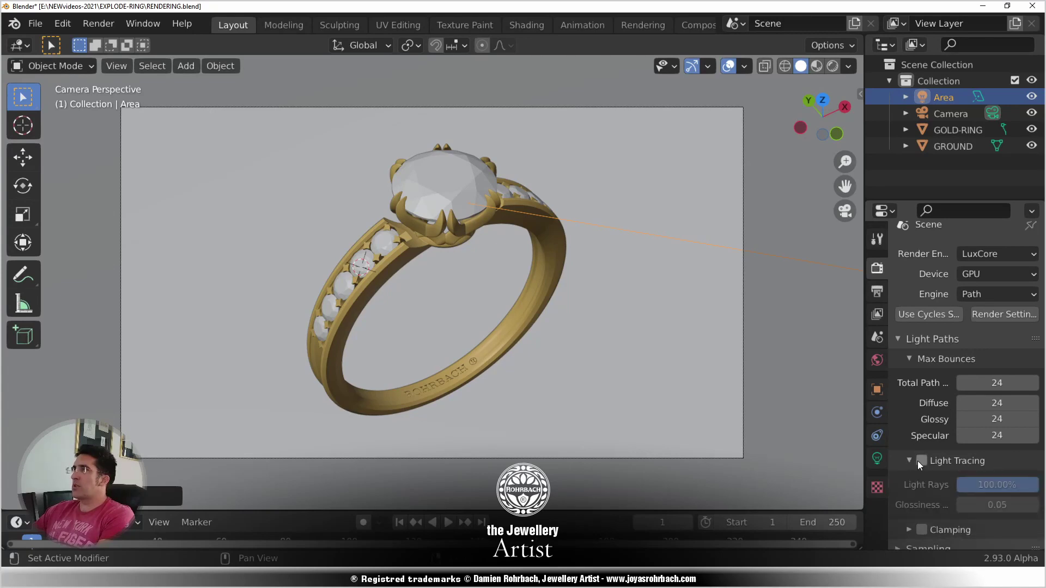
left_click(919, 461)
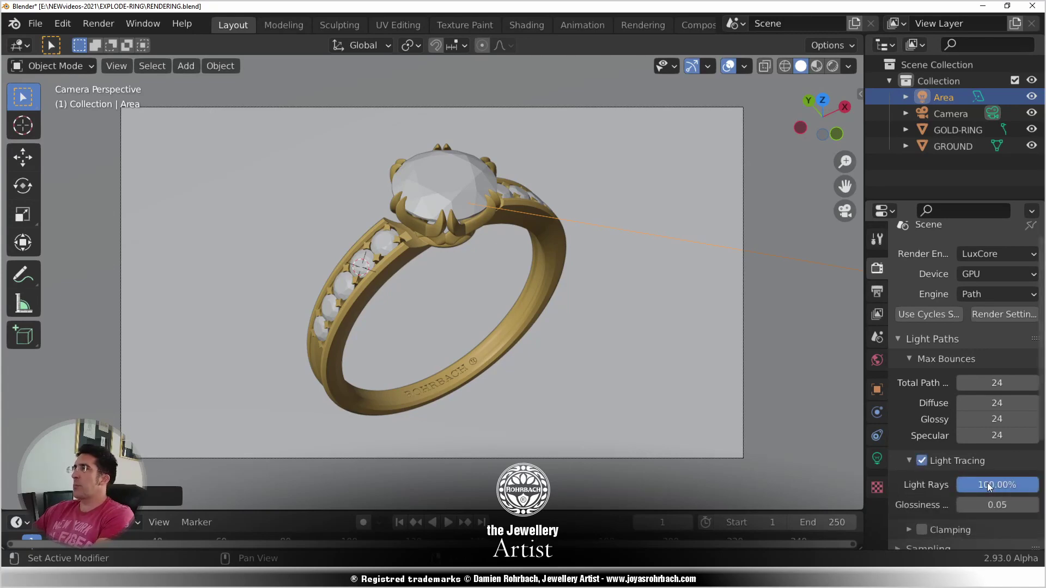
scroll(913, 413, "down", 6)
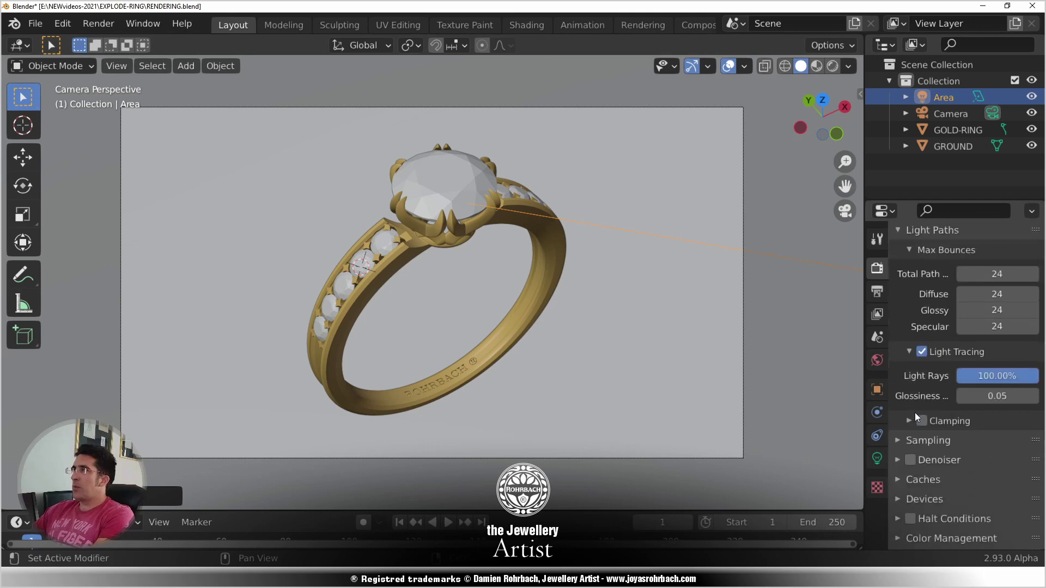
scroll(919, 413, "up", 5)
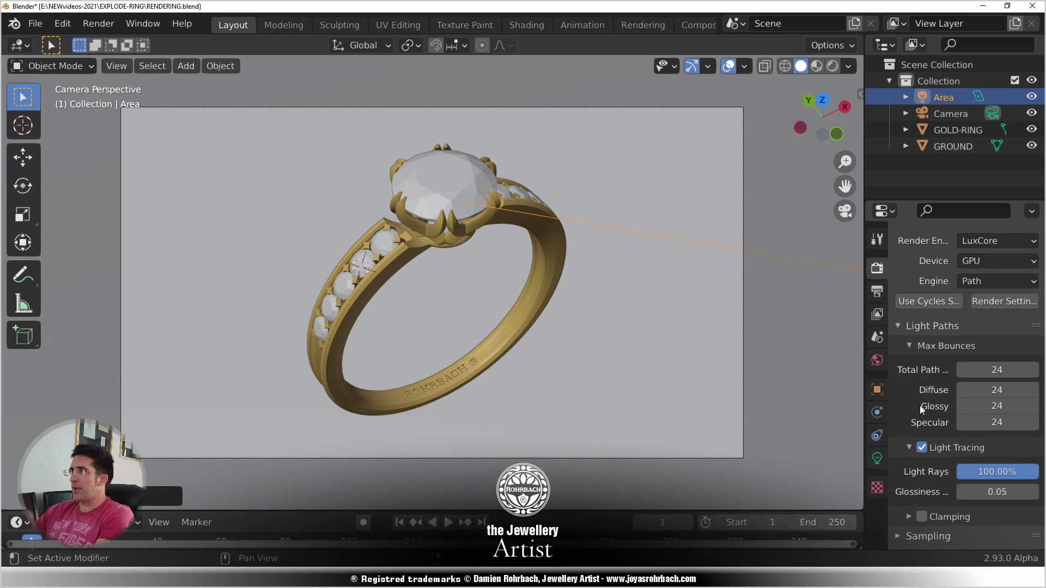
scroll(919, 410, "down", 5)
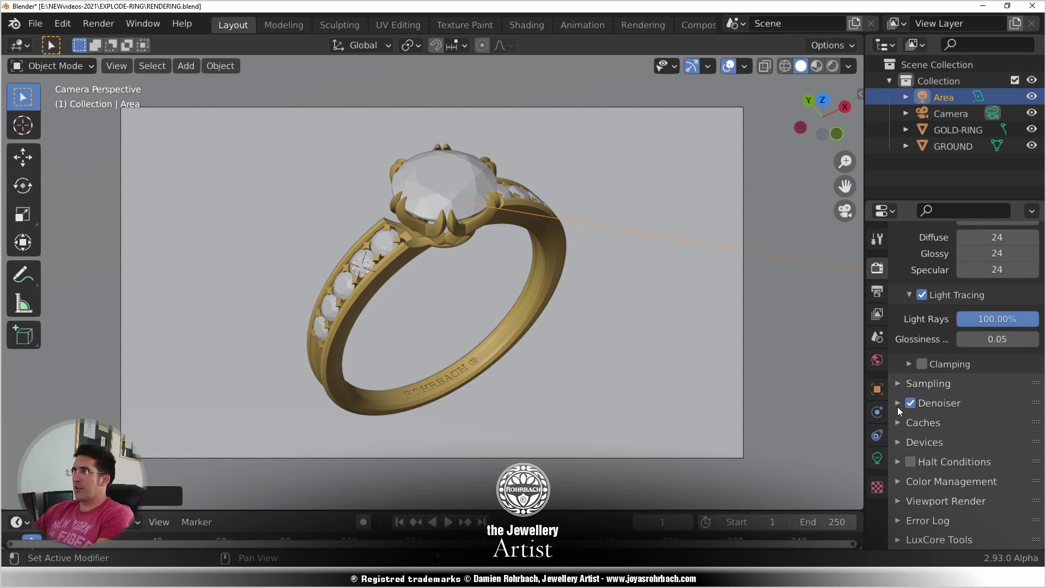
Raise the denoiser's maximum memory to 12000 and save the file.
left_click(898, 403)
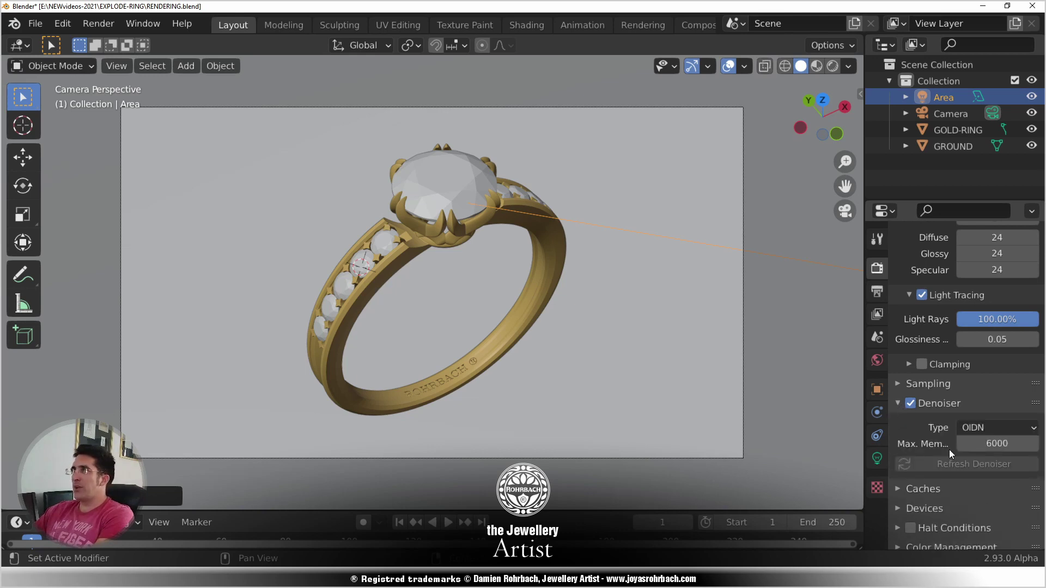
left_click(997, 444)
type("1200")
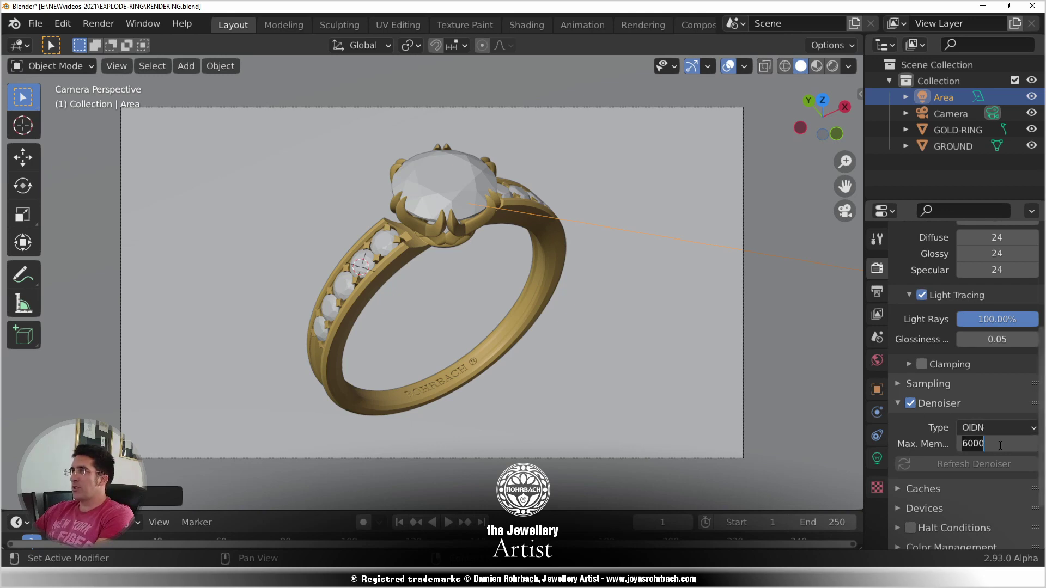
type("0")
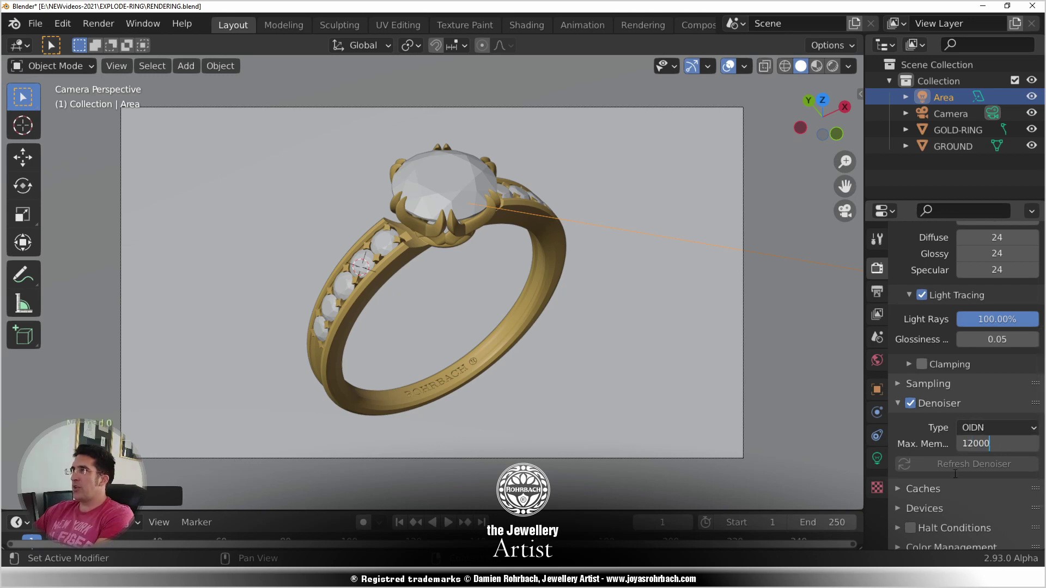
key("Return")
key("ctrl+s")
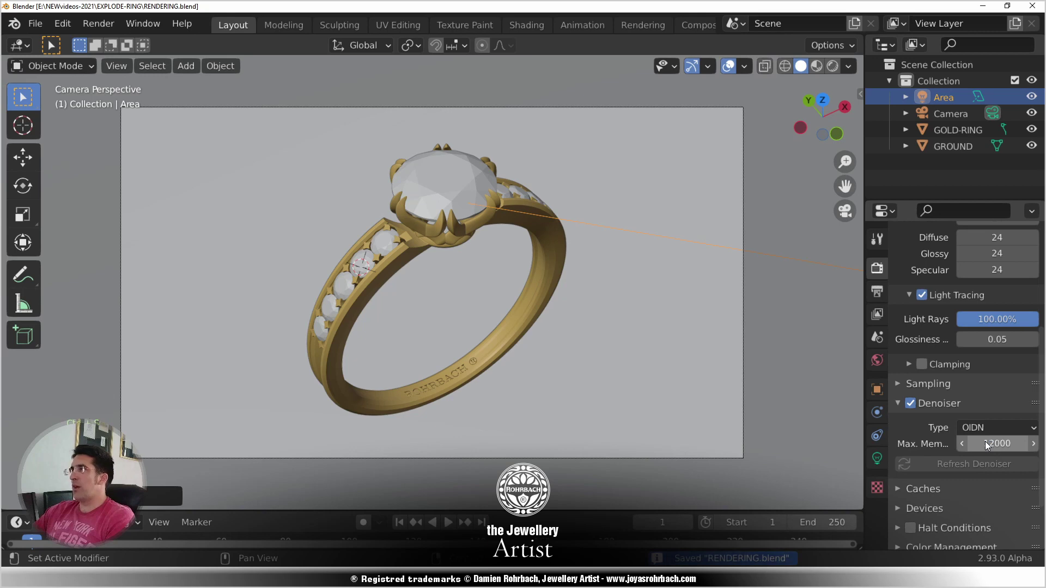
Set the colour management look to Very High Contrast.
scroll(967, 438, "down", 3)
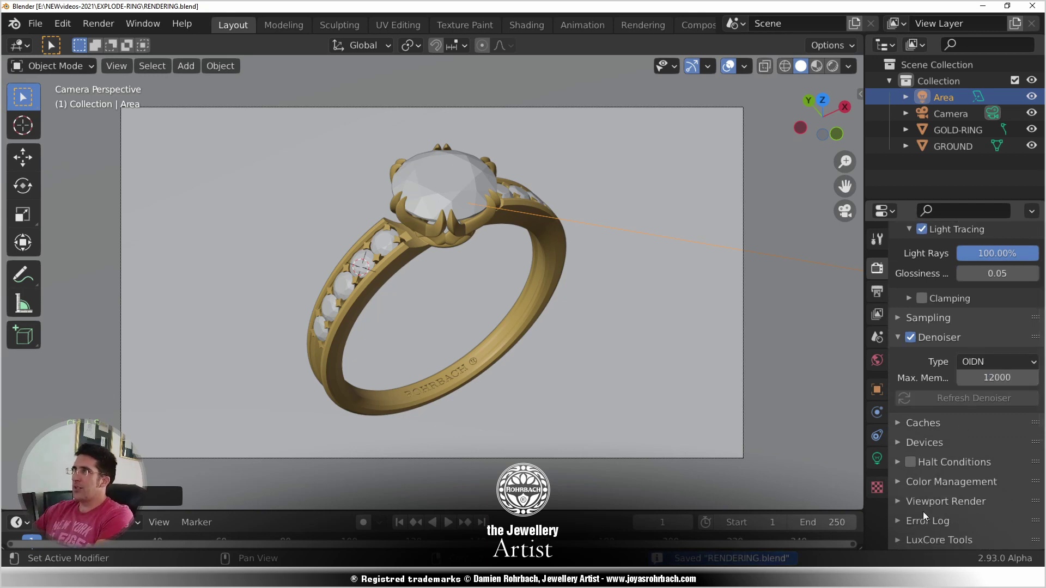
left_click(899, 482)
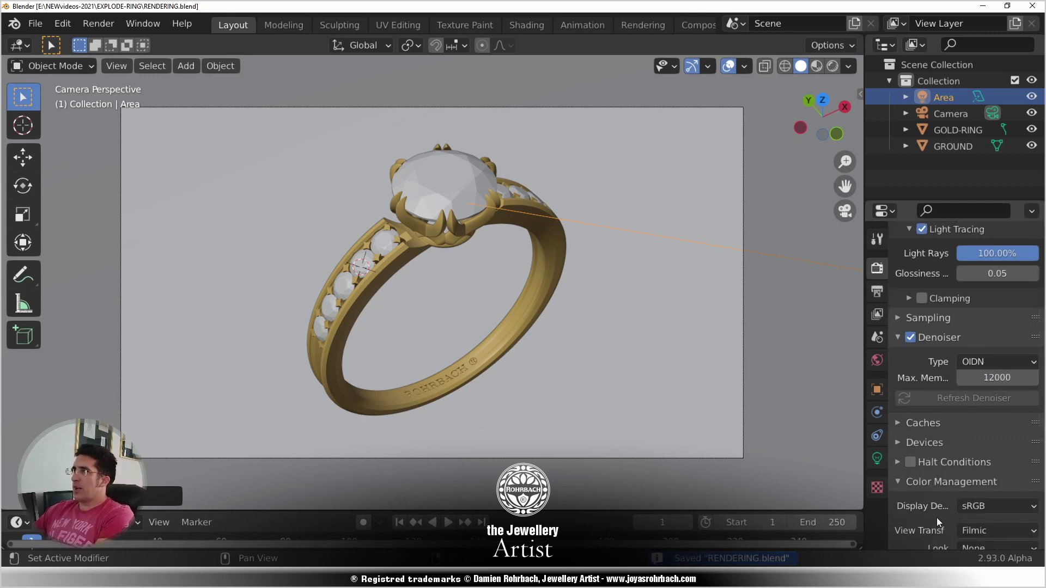
scroll(937, 517, "down", 4)
left_click(975, 462)
left_click(936, 424)
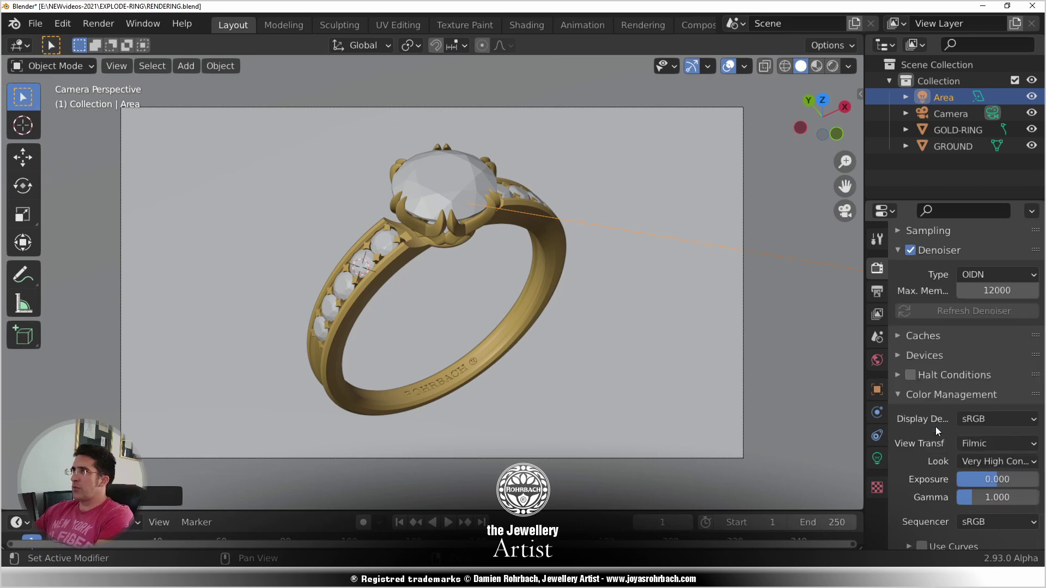
Save, then select GOLD-RING in the Shading workspace.
key("ctrl+s")
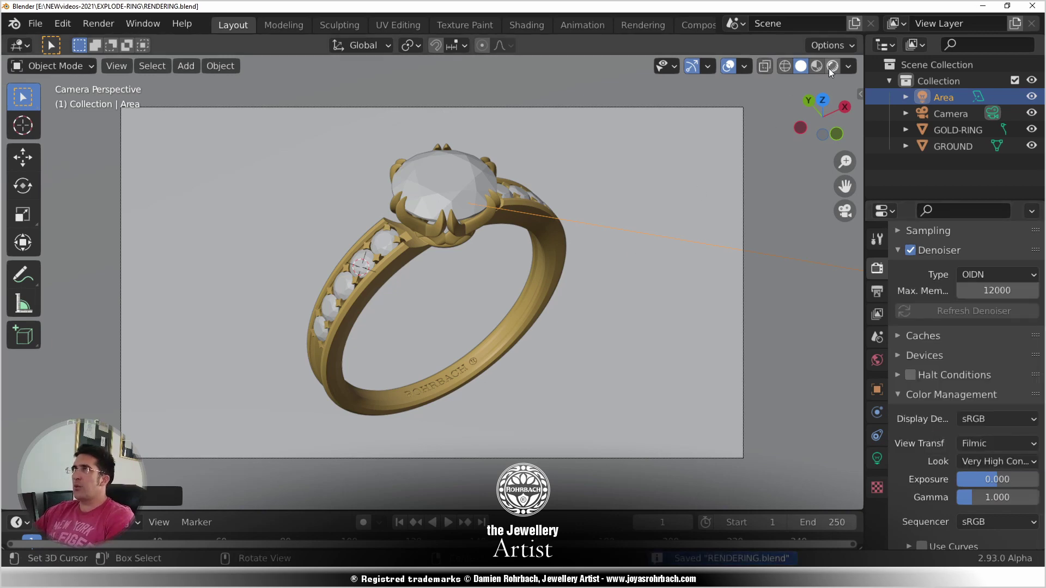
left_click(832, 66)
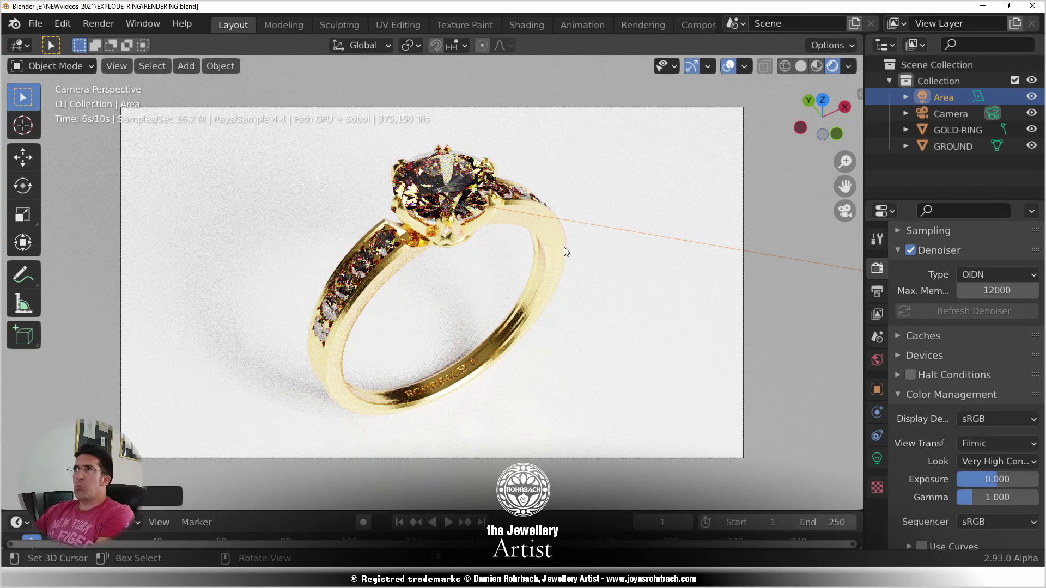
left_click(529, 22)
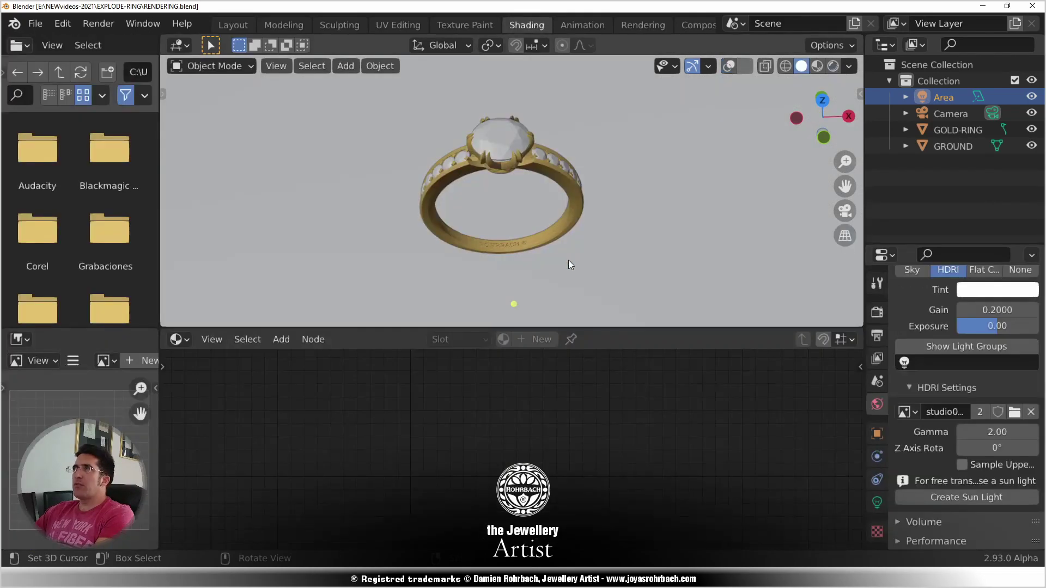
left_click(566, 211)
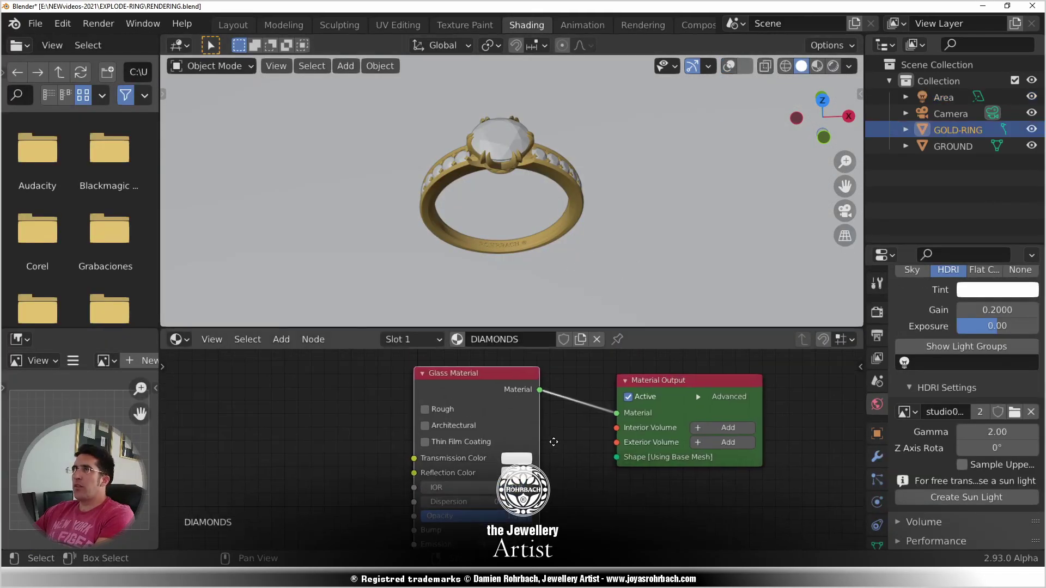
scroll(877, 479, "down", 3)
Show the GOLD material's nodes and a full live render through the camera.
left_click(878, 502)
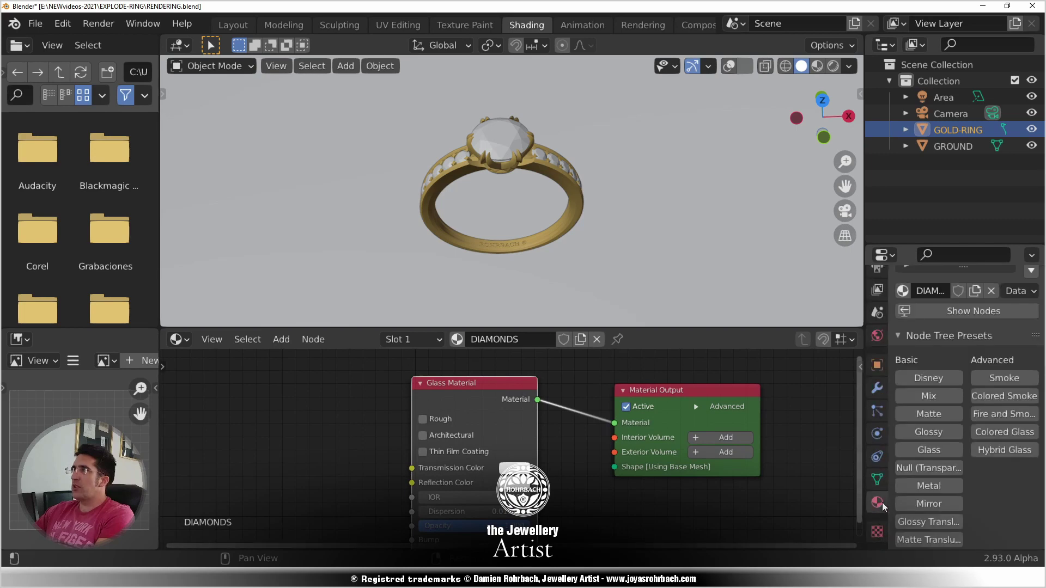
scroll(959, 374, "up", 3)
left_click(970, 307)
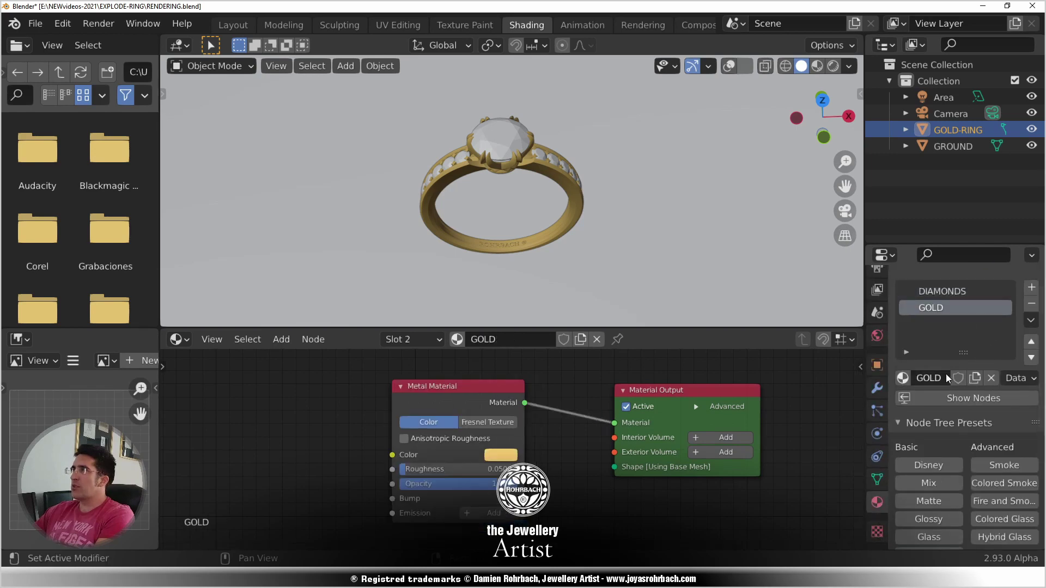
left_click(833, 66)
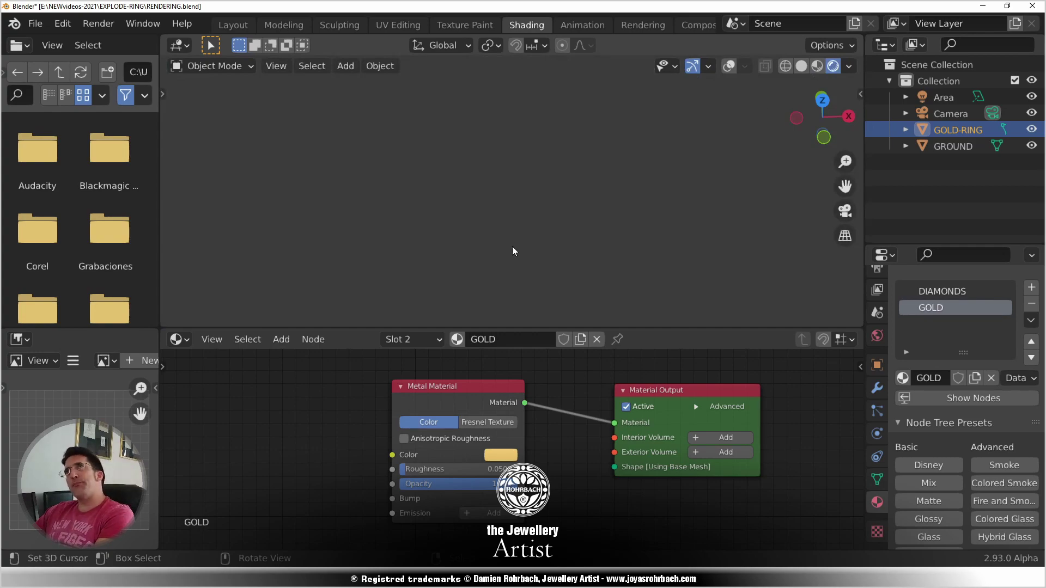
key("KP_0")
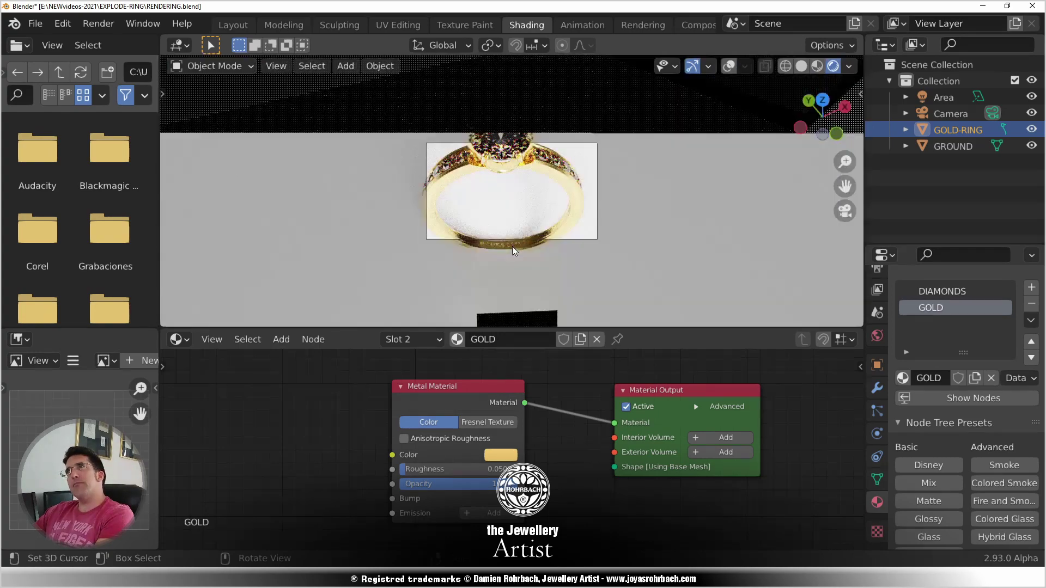
scroll(512, 247, "down", 5)
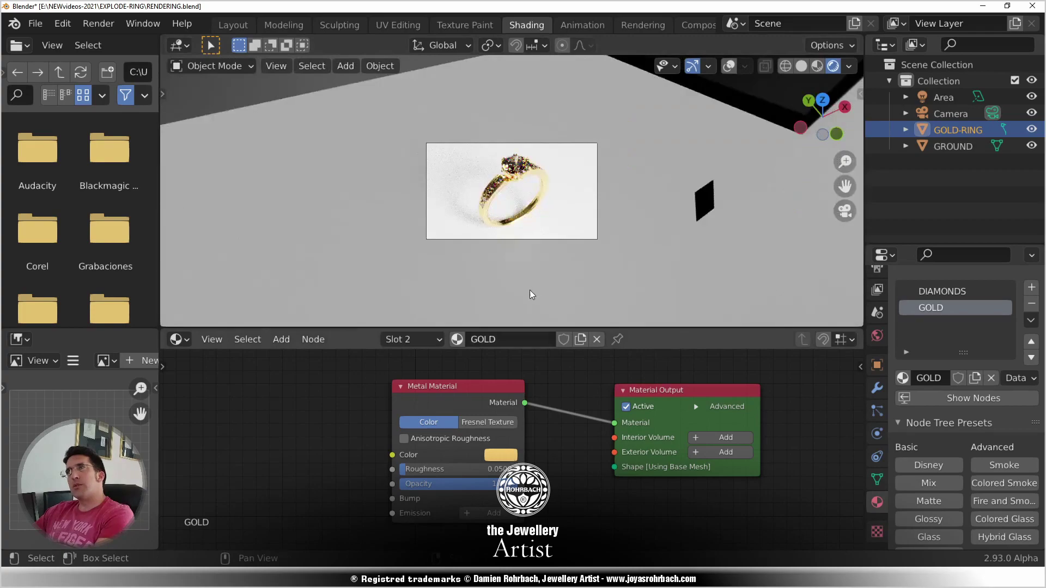
key("ctrl+alt+b")
scroll(534, 239, "up", 5)
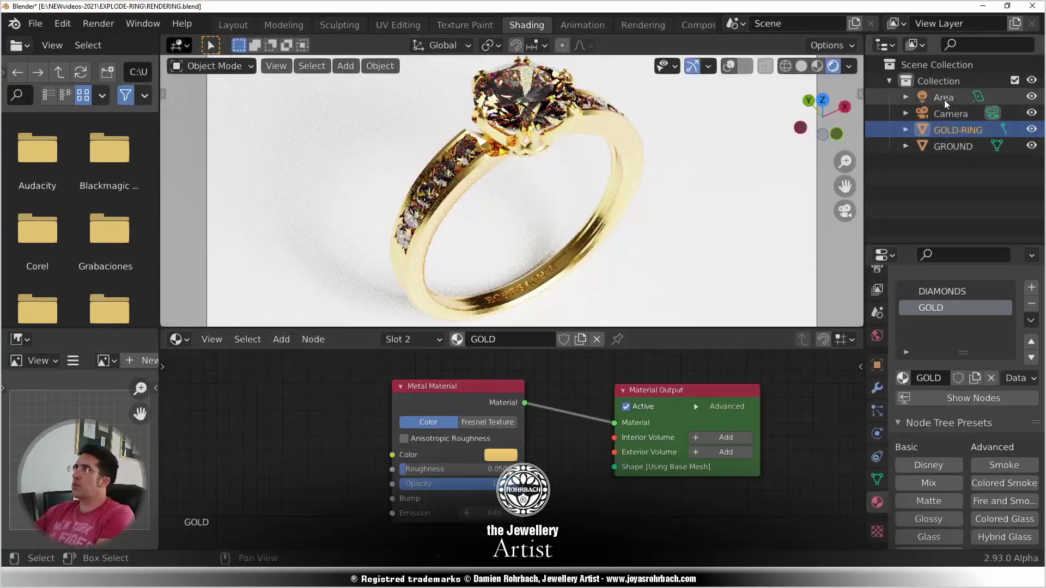
Set the area light's efficacy to 1 and save the file.
left_click(944, 100)
left_click(990, 437)
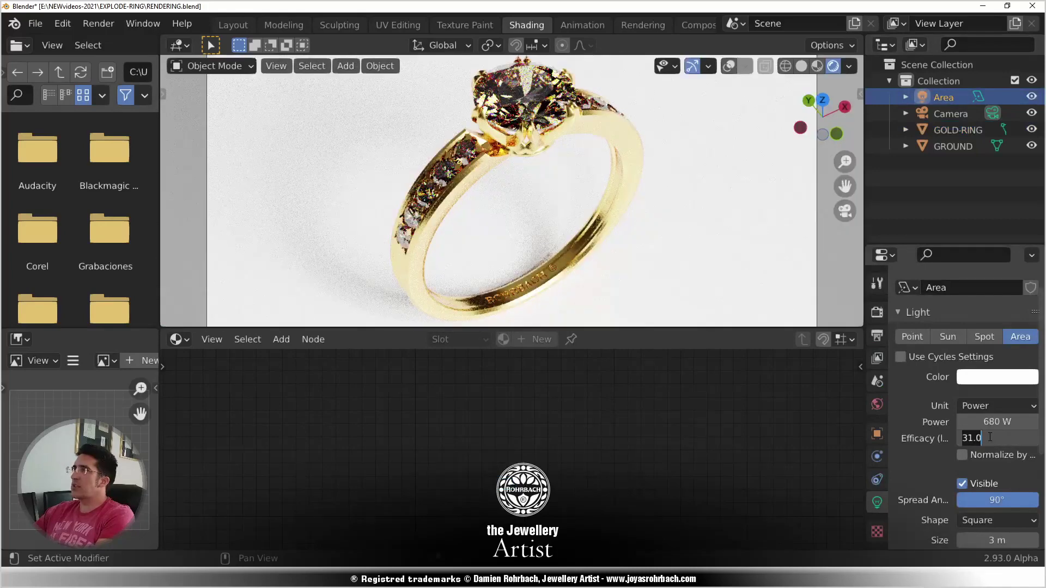
type("1")
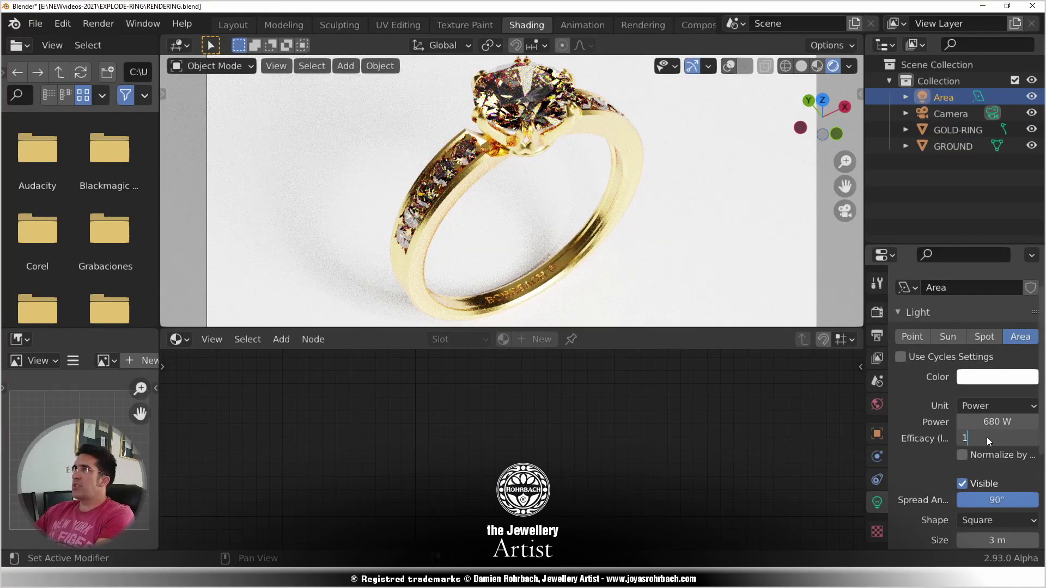
key("Return")
key("ctrl+s")
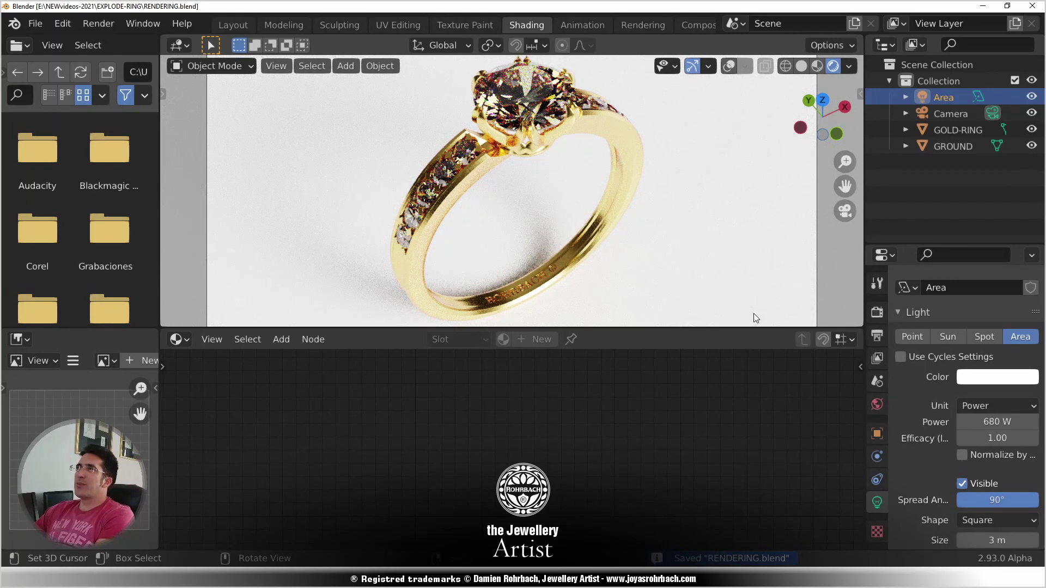
Give the area light efficacy 16 and 400 W power, then save.
left_click(994, 437)
type("16")
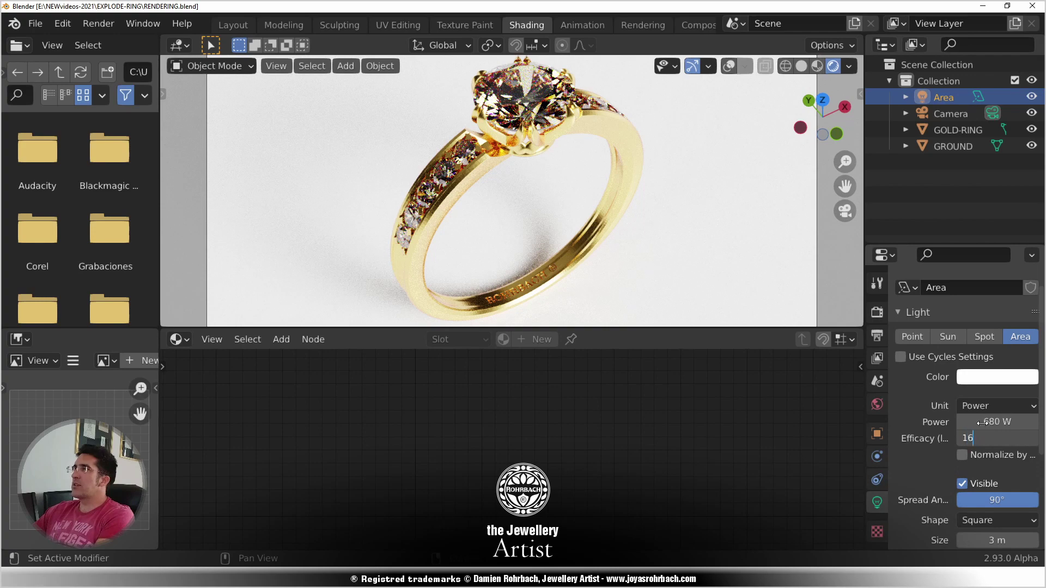
key("Return")
left_click(984, 422)
type("400")
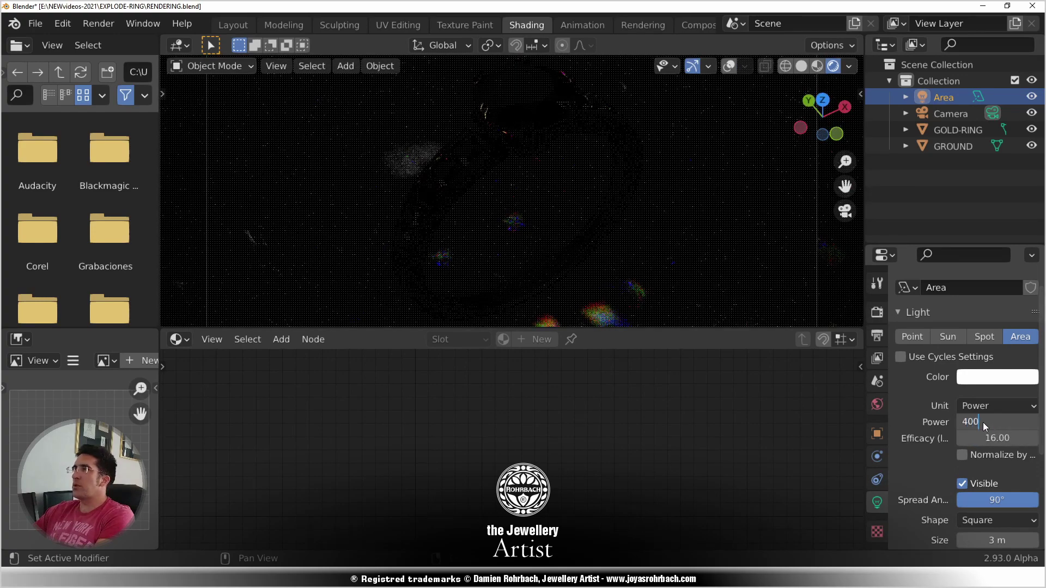
key("Return")
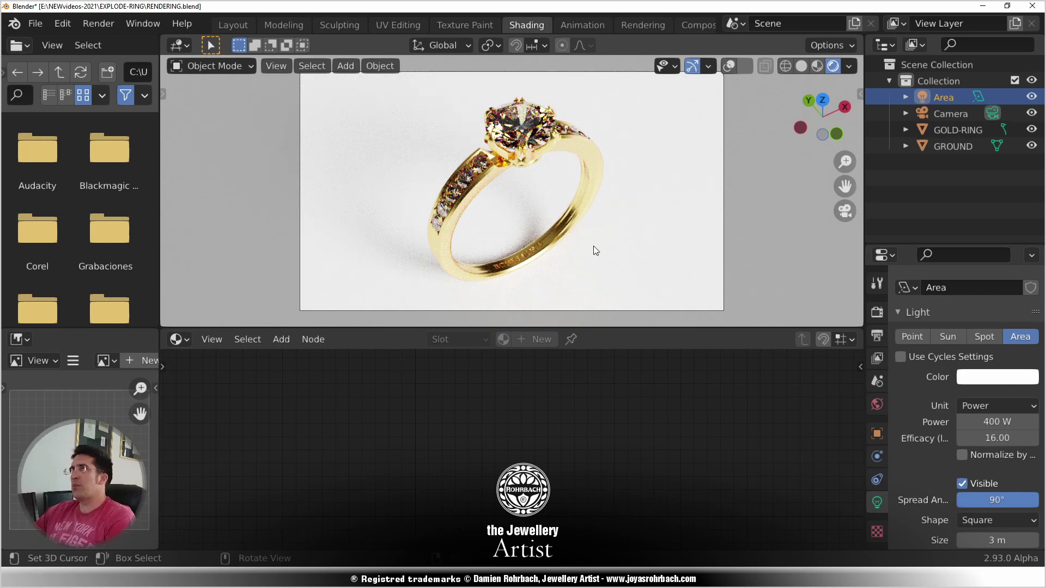
key("ctrl+s")
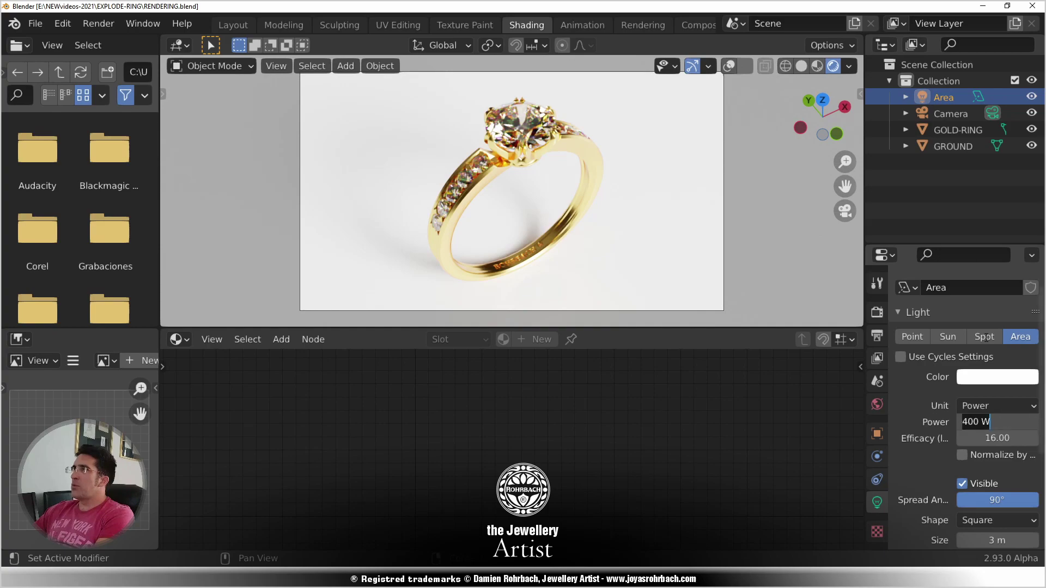
Lower the world HDRI gain to 0.15.
left_click(877, 405)
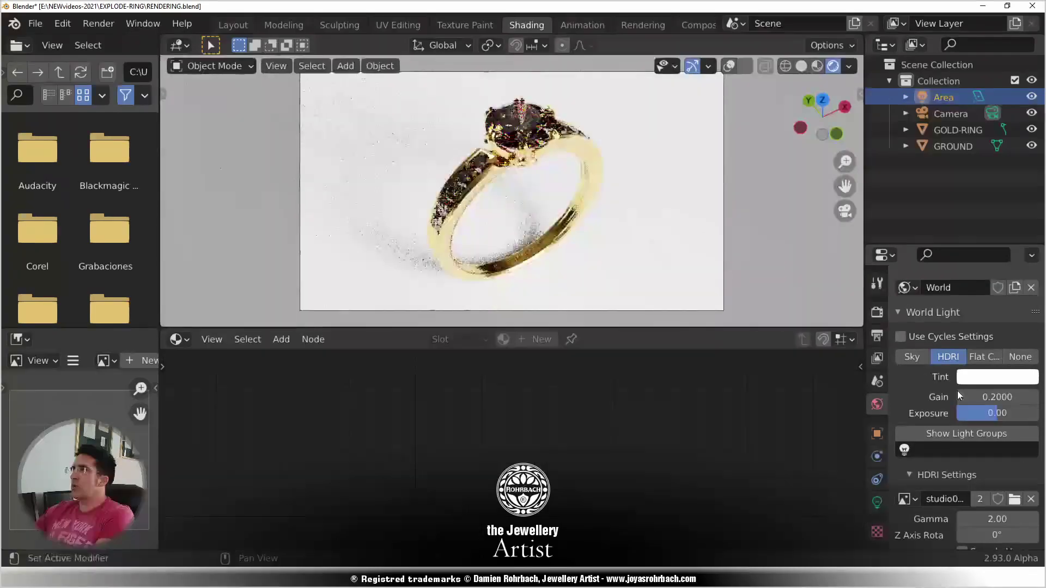
double_click(991, 397)
type(".15")
key("Return")
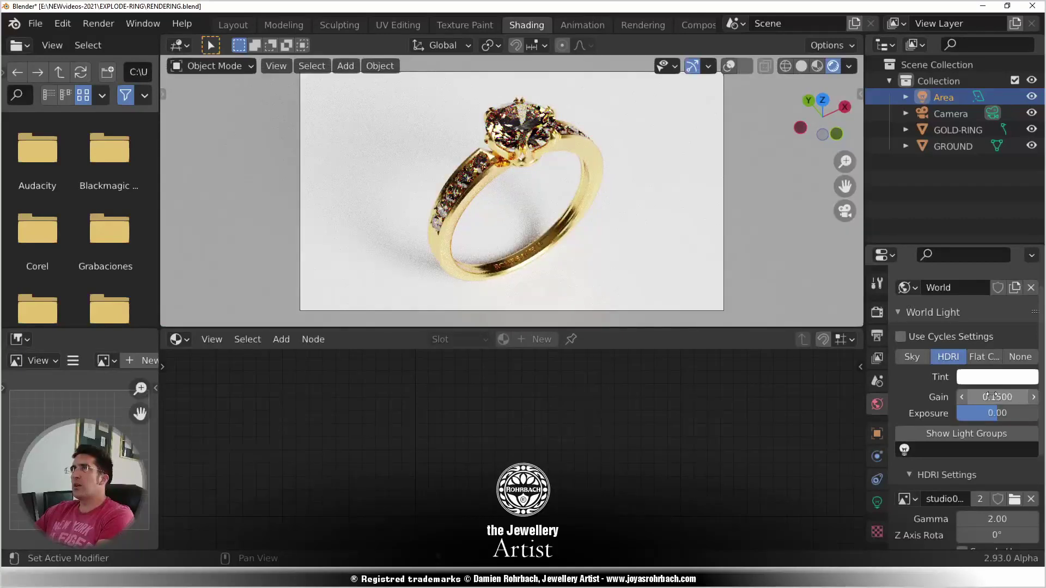
Select GOLD-RING, save, and make its metal colour paler gold (hue 0.104, saturation 0.666).
left_click(593, 165)
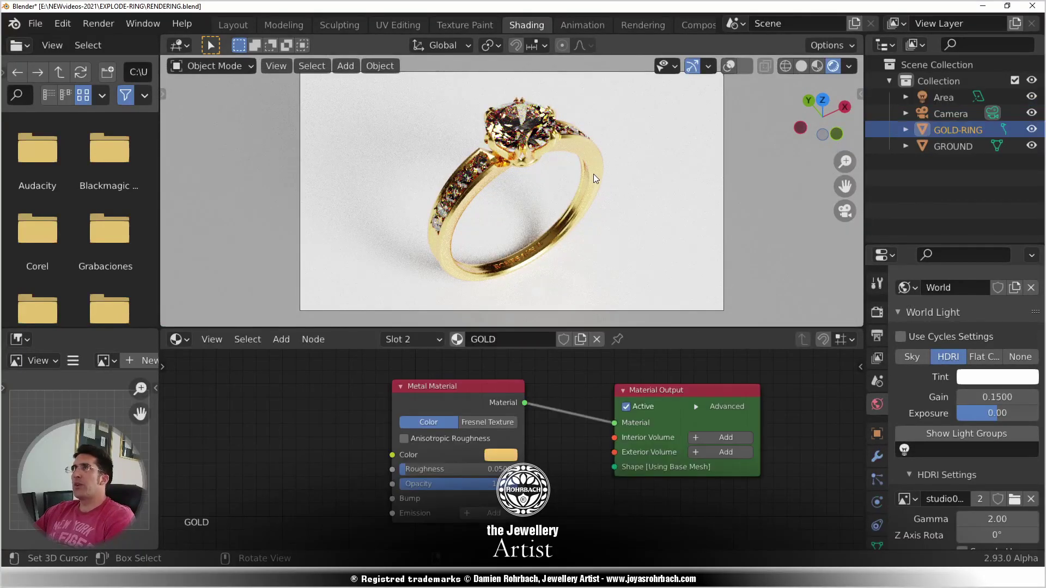
key("ctrl+s")
left_click(510, 454)
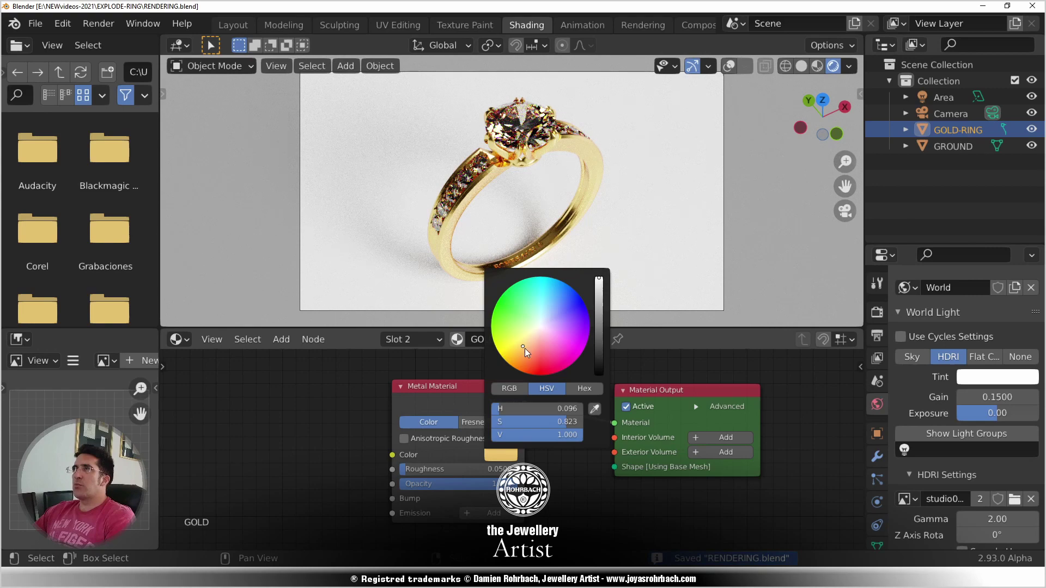
left_click(524, 343)
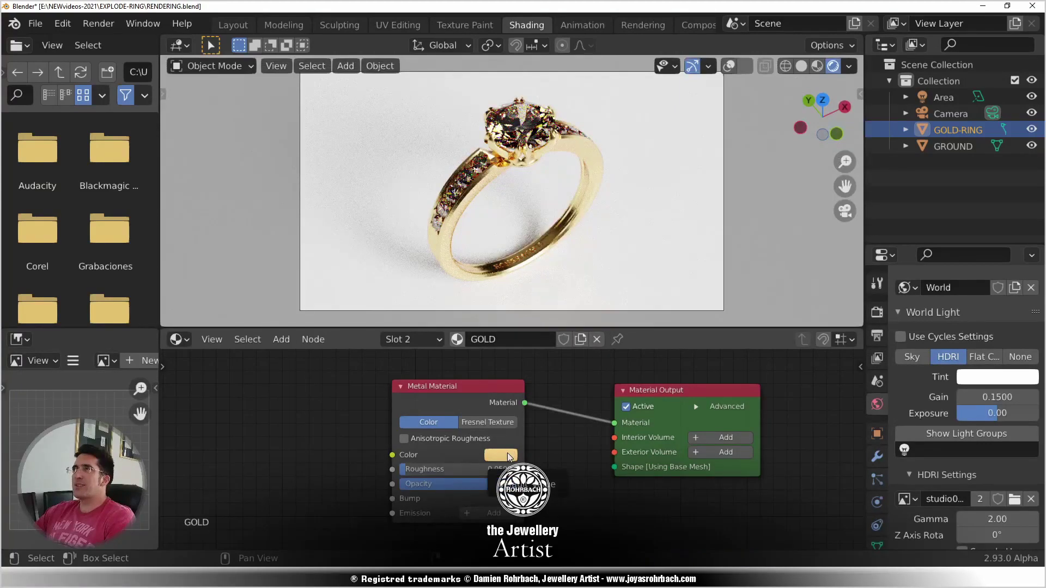
left_click(508, 454)
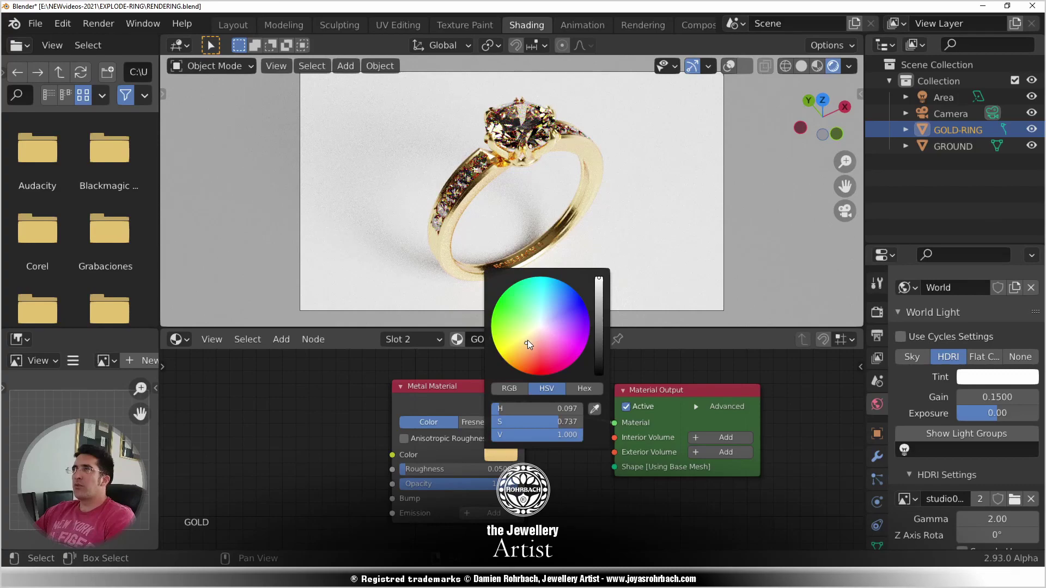
left_click(527, 341)
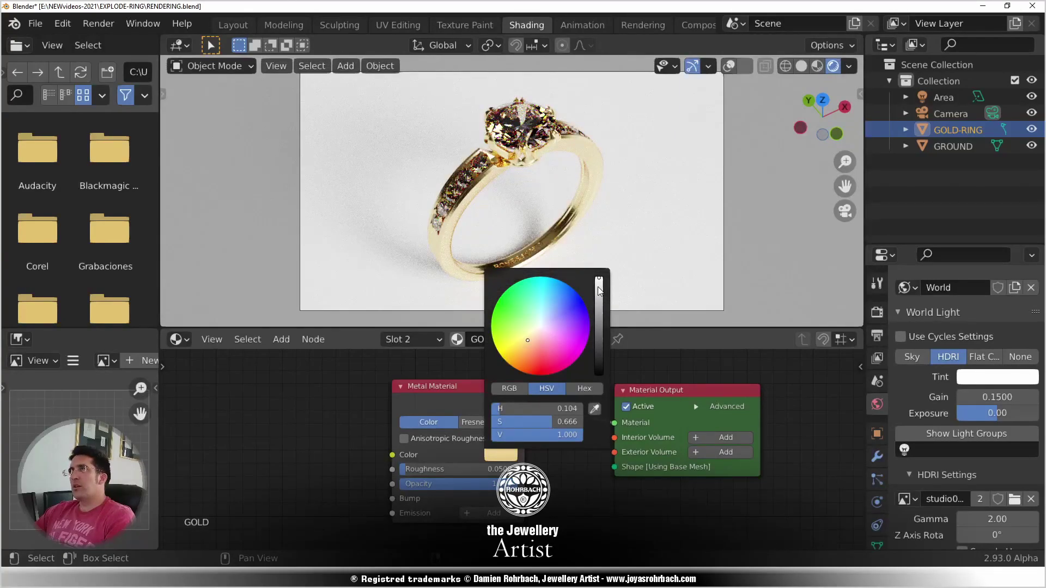
left_click(599, 290)
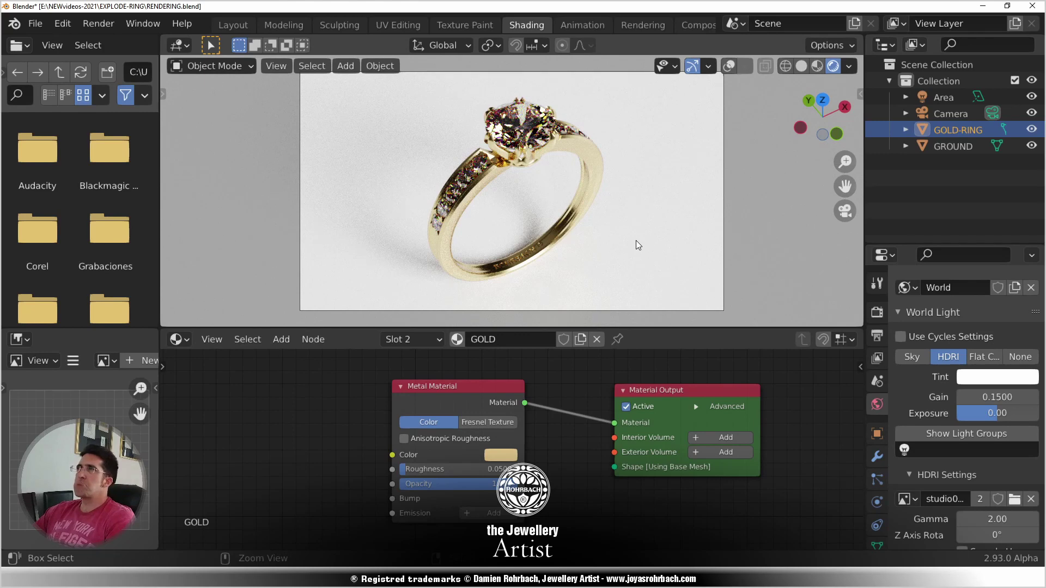
Save RENDERING.blend and switch the viewport to Solid shading.
key("ctrl+s")
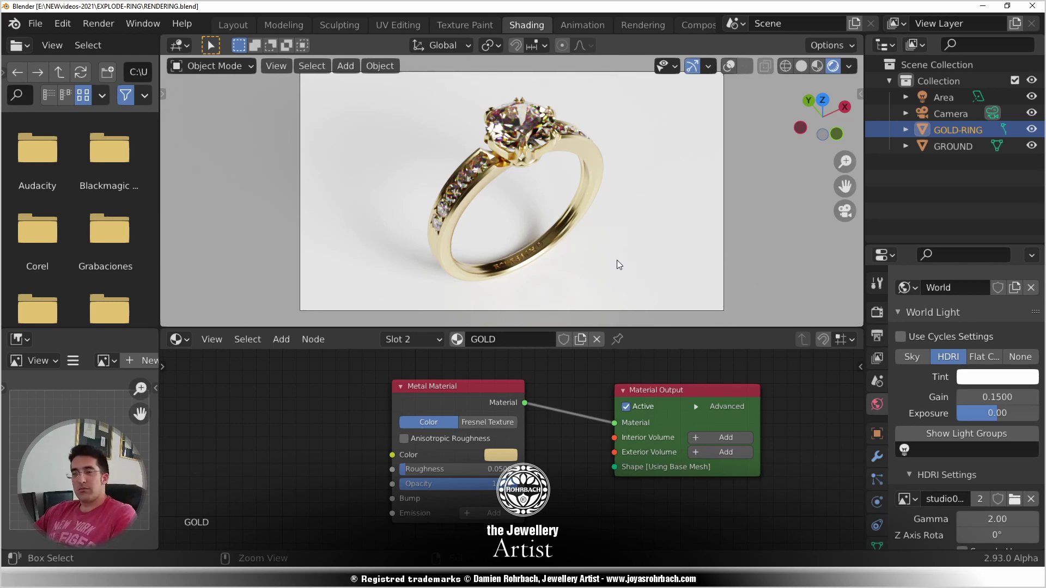
key("ctrl+s")
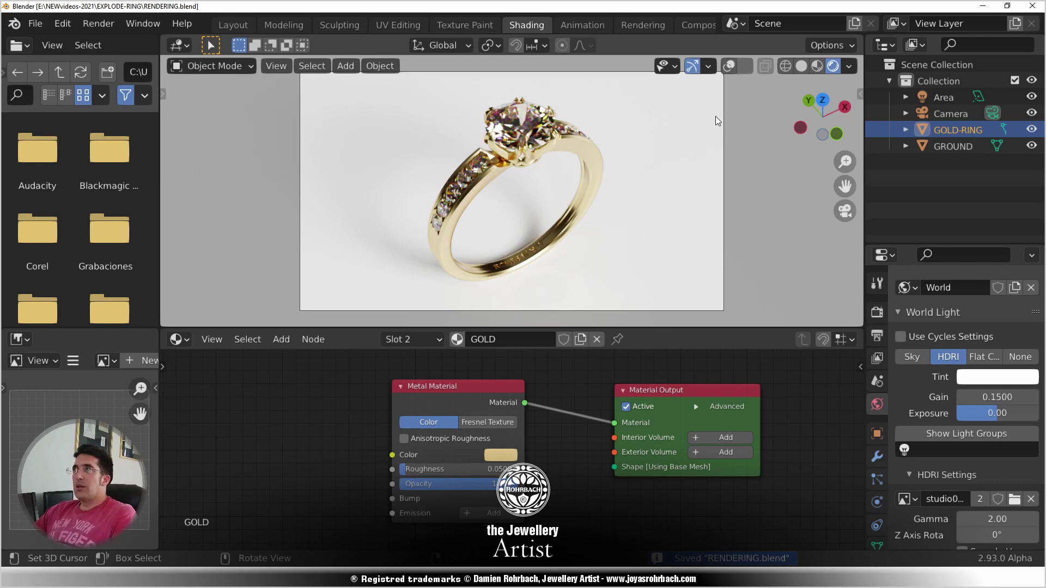
left_click(806, 61)
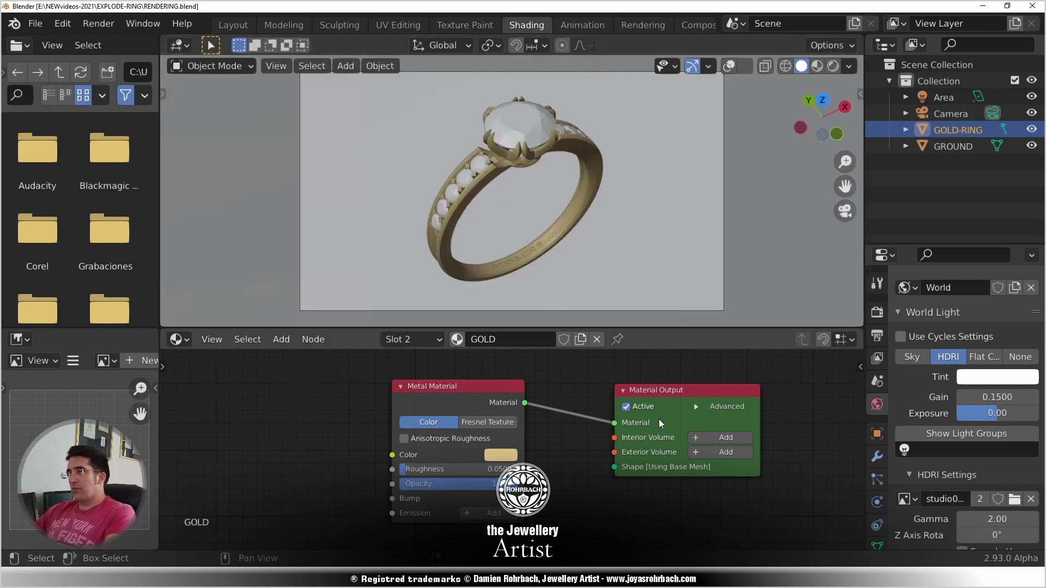
Review the 1920×1080 output resolution and the LuxCore render settings with the denoiser.
left_click(873, 341)
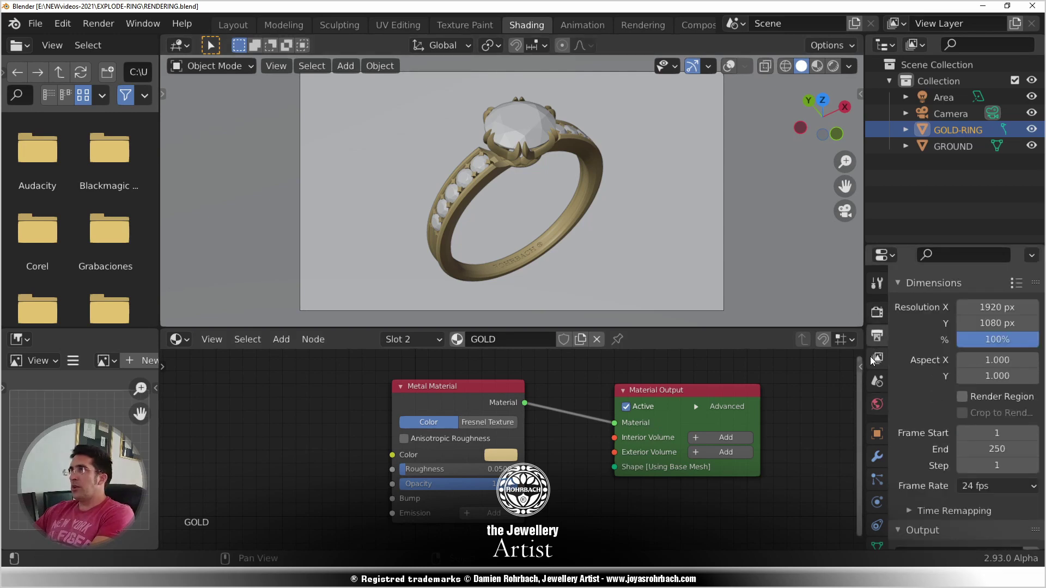
left_click(882, 307)
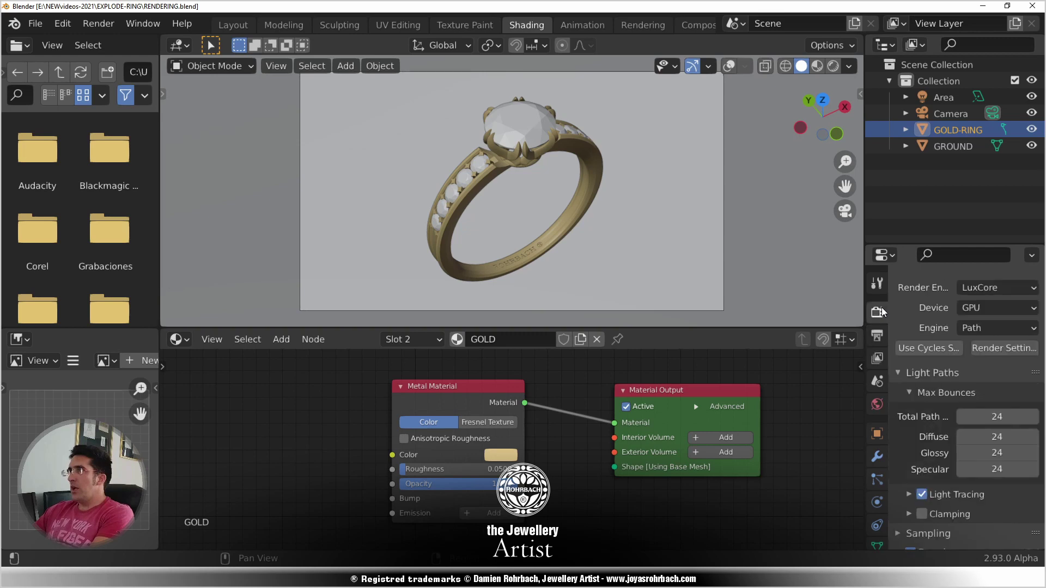
scroll(904, 420, "down", 4)
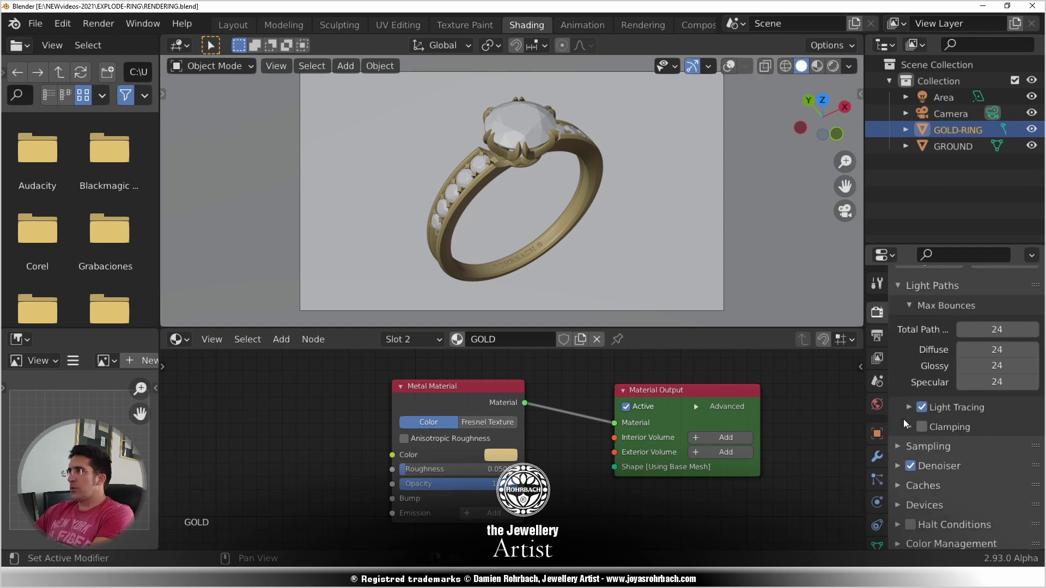
Start the F12 render and maximize the Blender Render window to watch it.
key("F12")
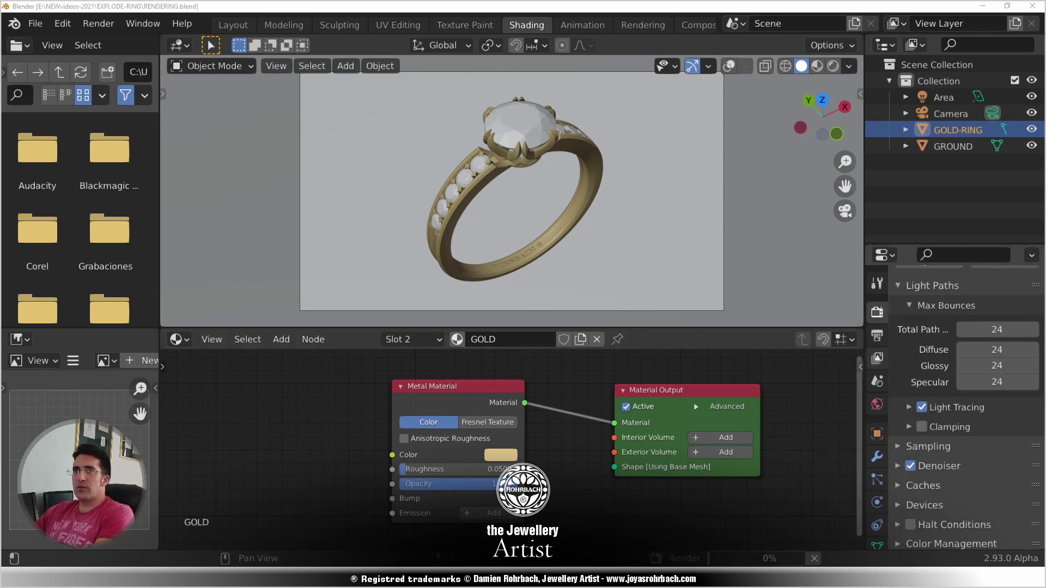
key("F12")
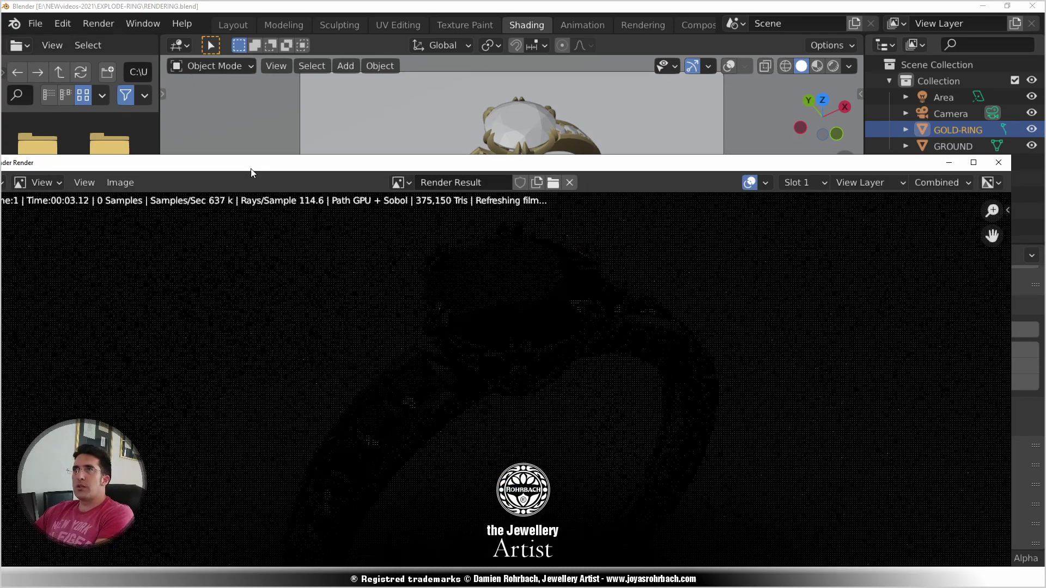
double_click(251, 166)
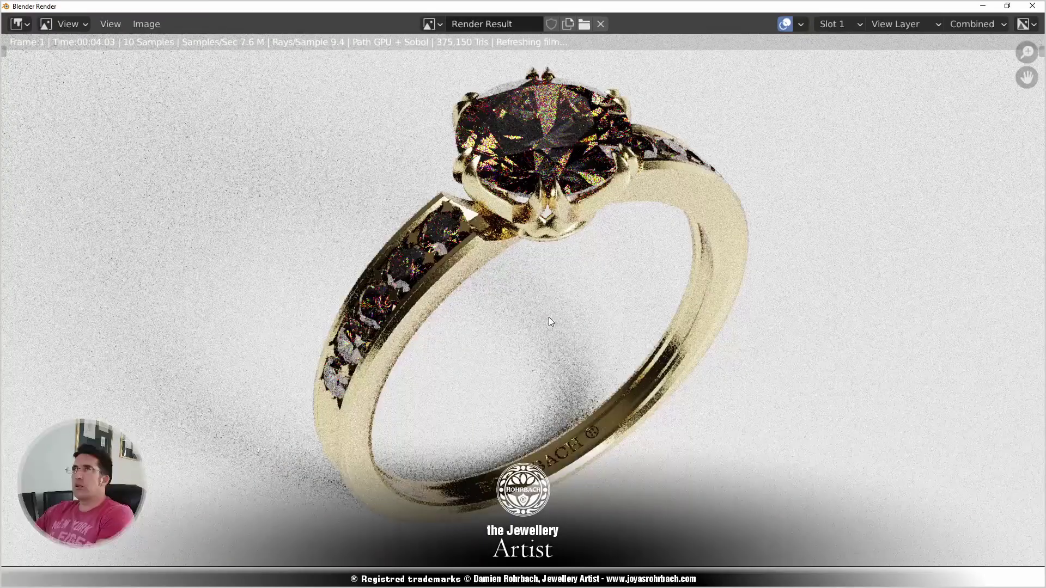
scroll(548, 317, "down", 2)
scroll(547, 326, "up", 1)
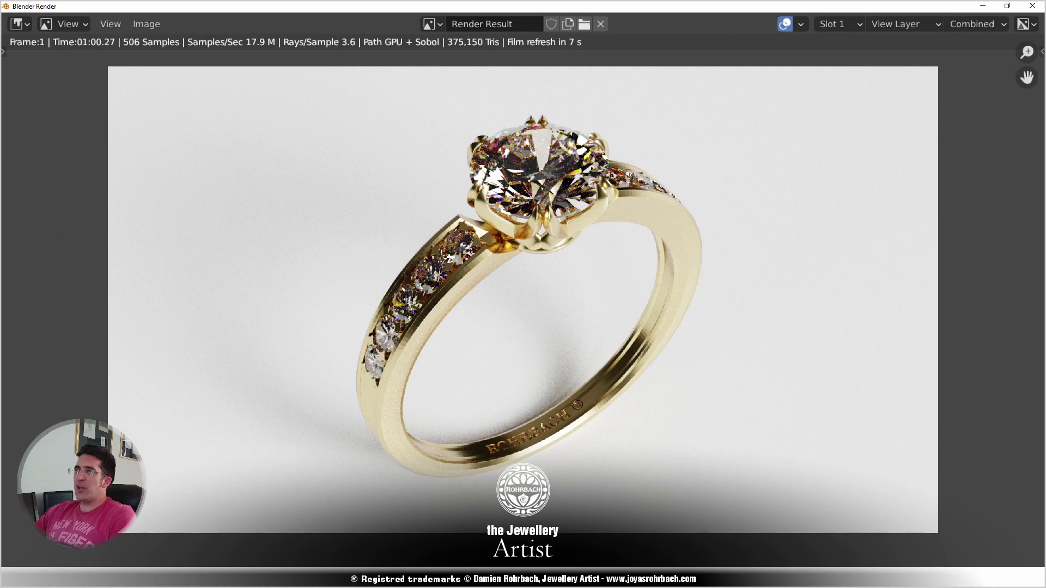
Close the render window, reopen the render result with F11 to check it, then close it.
key("Escape")
scroll(474, 218, "up", 8)
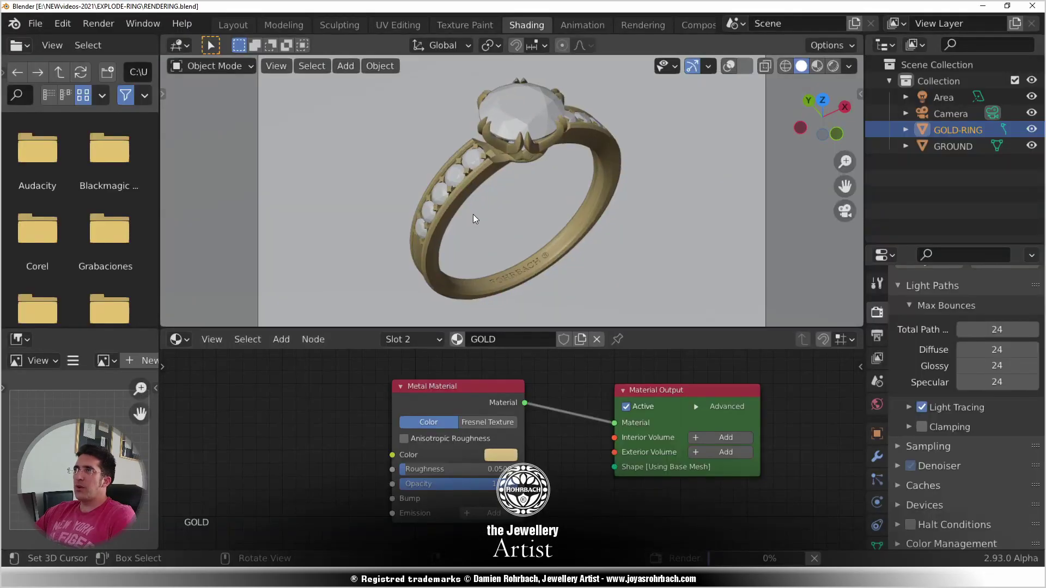
scroll(475, 221, "down", 8)
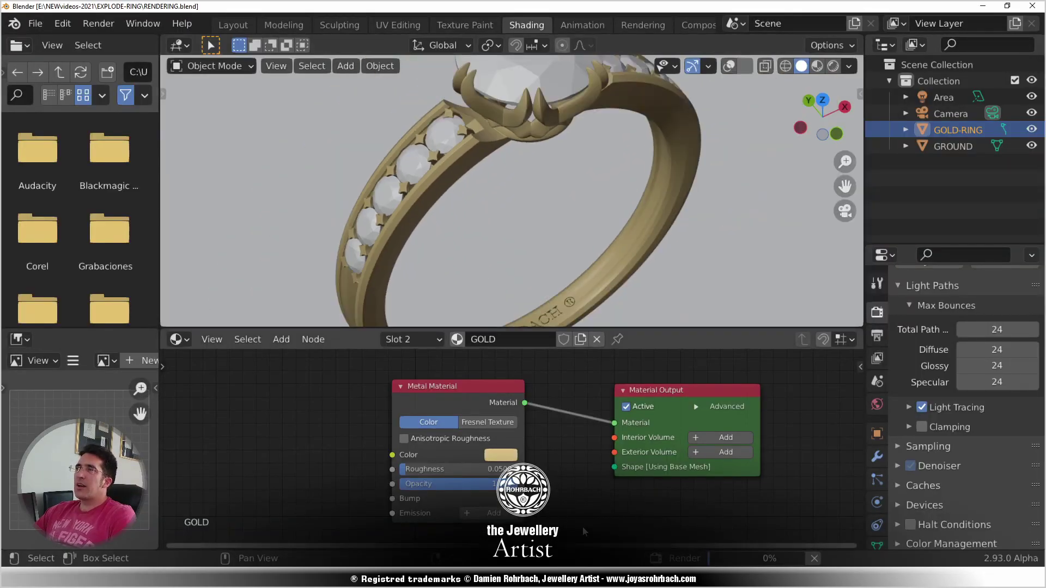
key("F11")
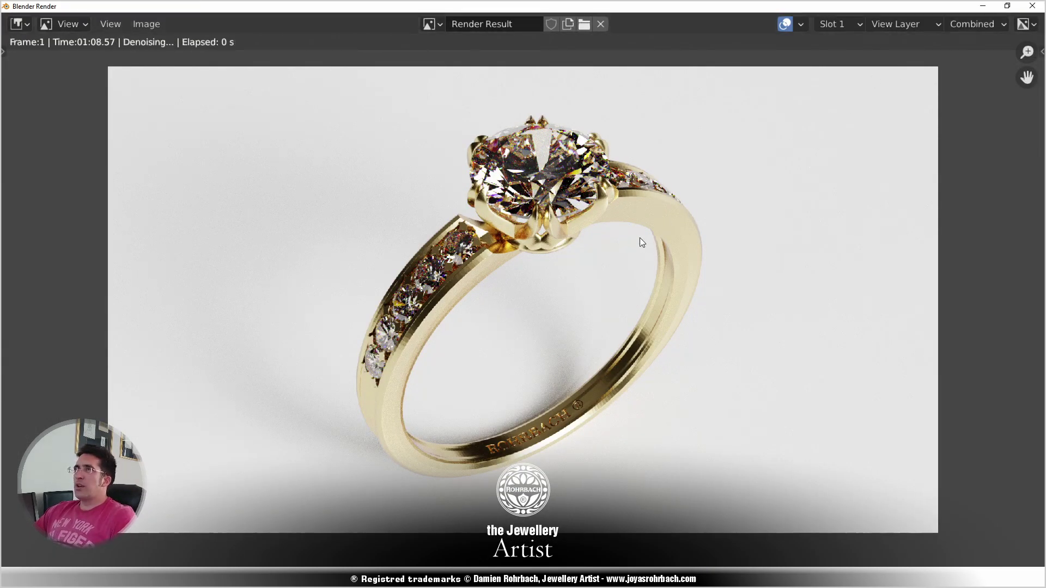
key("F11")
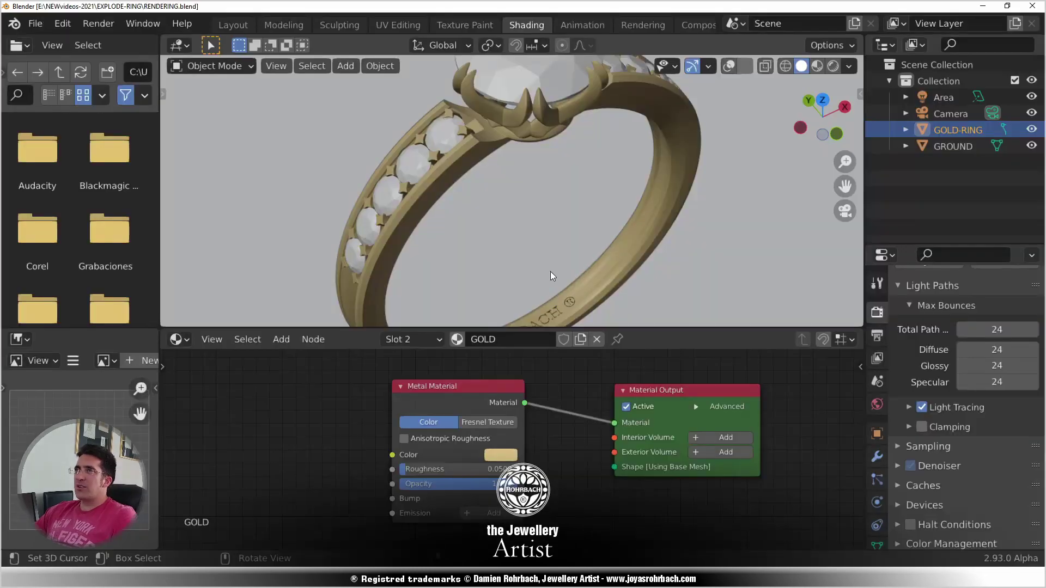
Select the ground plane, save RENDERING.blend, and enter Edit Mode on it.
left_click(544, 133)
scroll(479, 193, "up", 2)
scroll(528, 232, "up", 8)
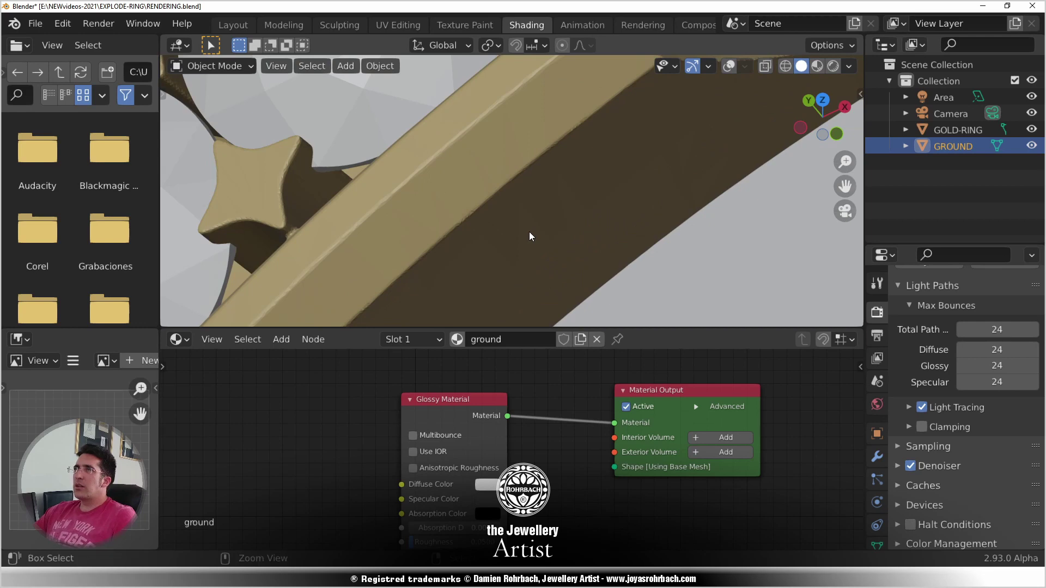
key("ctrl+s")
key("Tab")
scroll(529, 231, "down", 2)
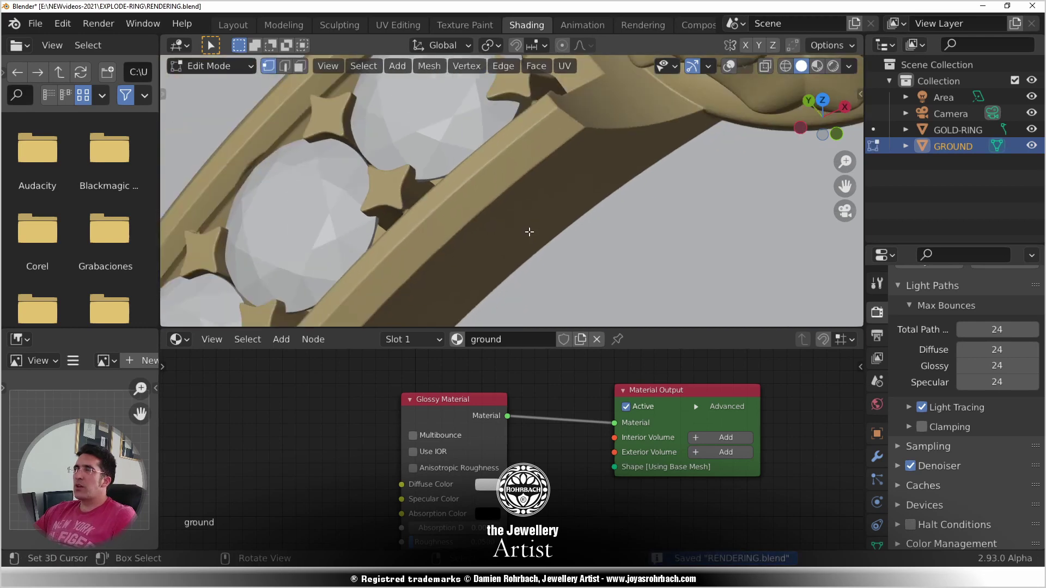
Switch to the Layout workspace in Solid shading, return to Object Mode, and select the gold ring.
left_click(239, 26)
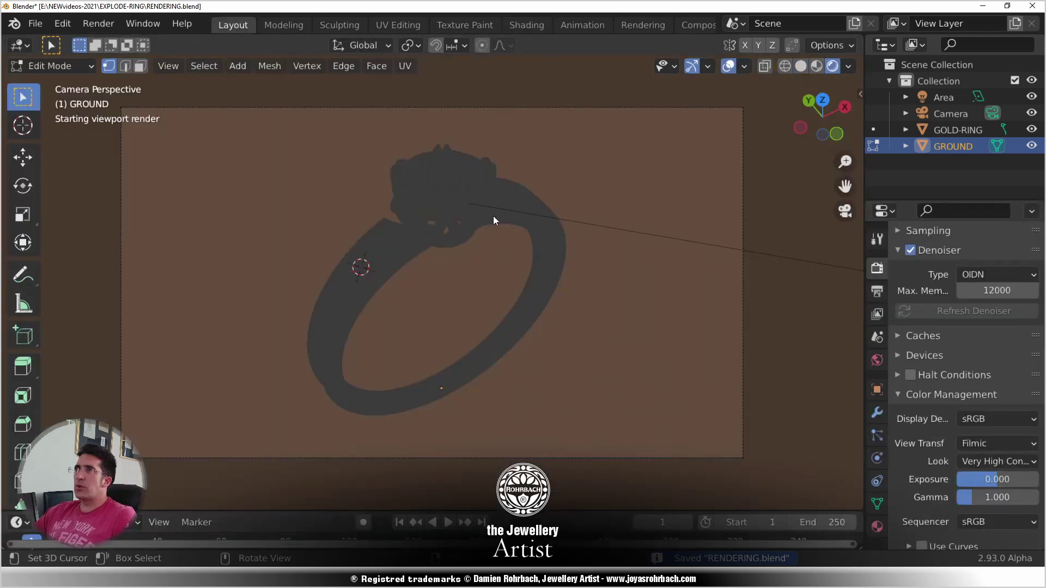
left_click(801, 66)
scroll(590, 195, "up", 3)
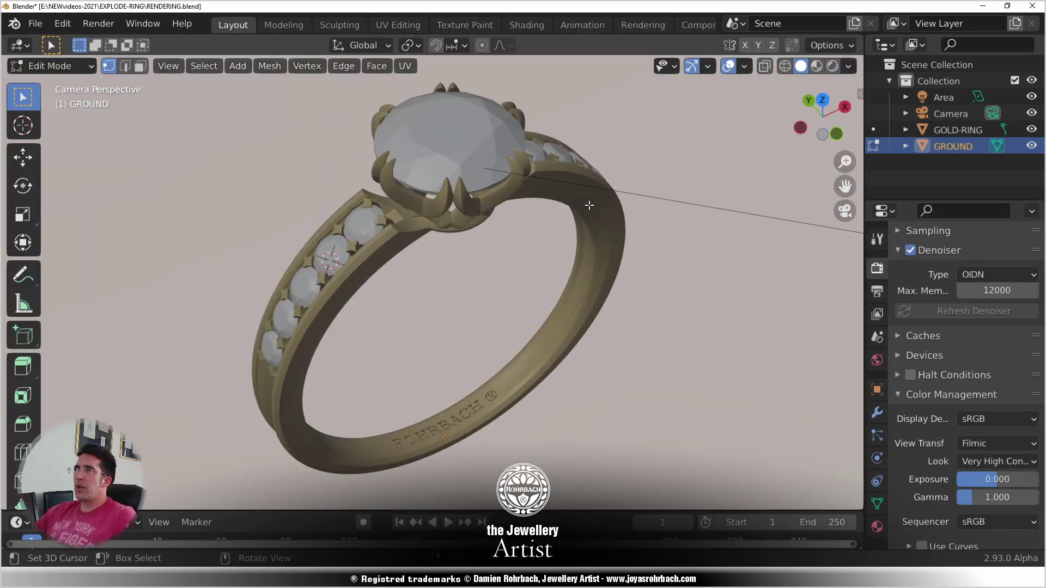
key("Tab")
left_click(590, 195)
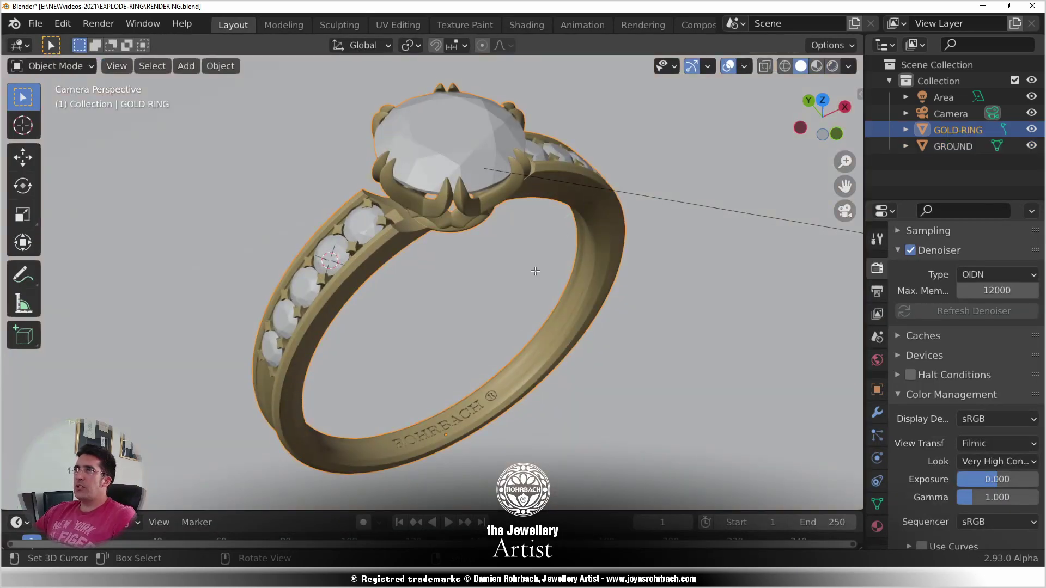
Select the entire ring mesh in Edit Mode and apply Smooth Faces and Smooth Edges.
key("Tab")
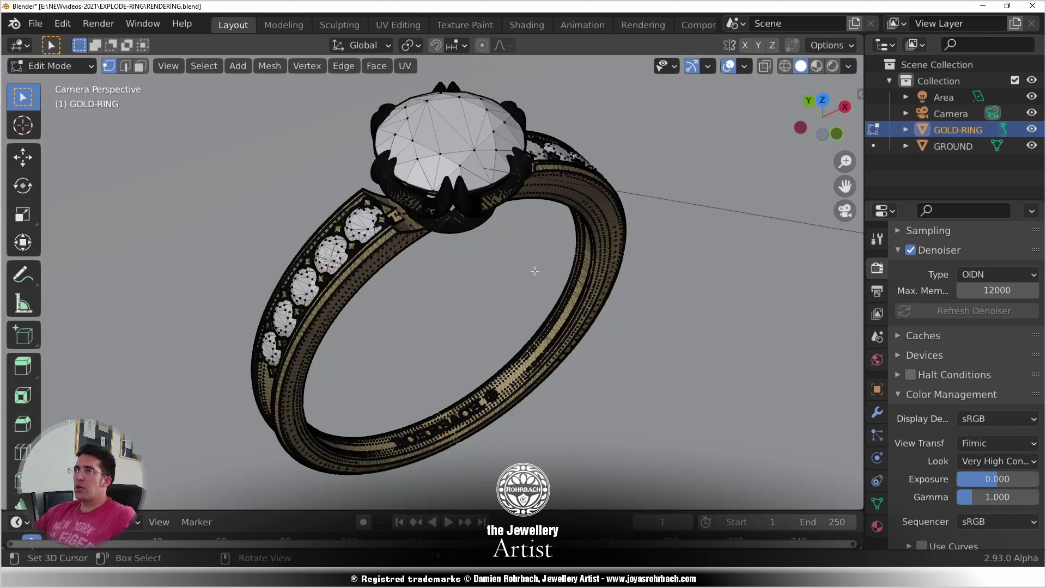
key("a")
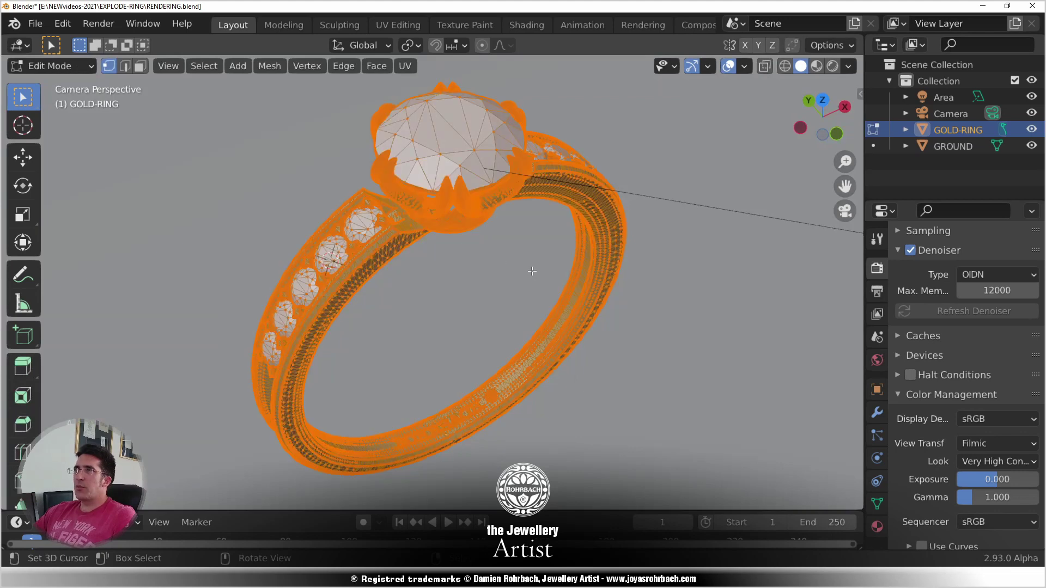
left_click(258, 70)
mouse_move(320, 406)
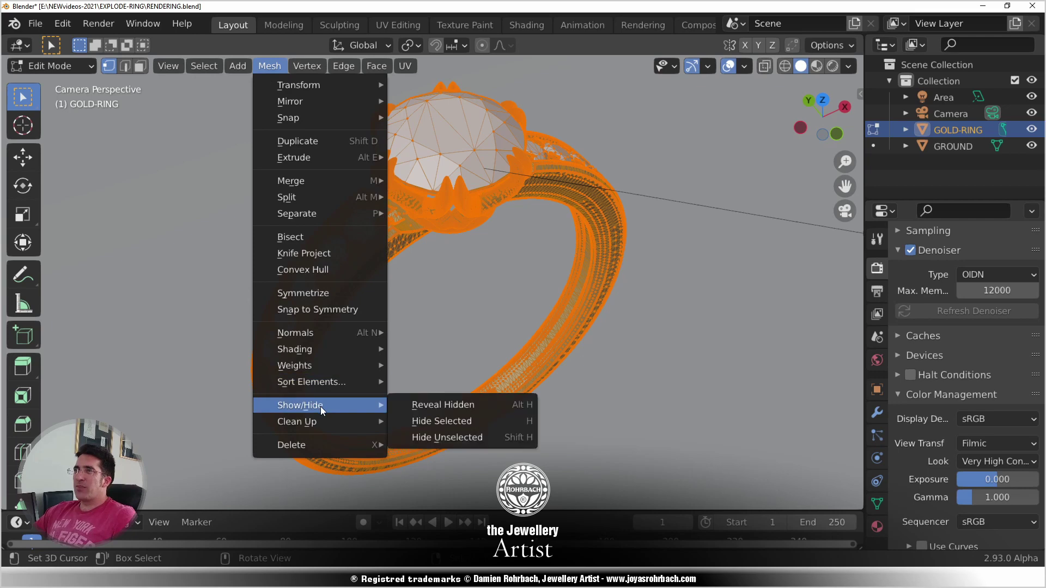
mouse_move(316, 350)
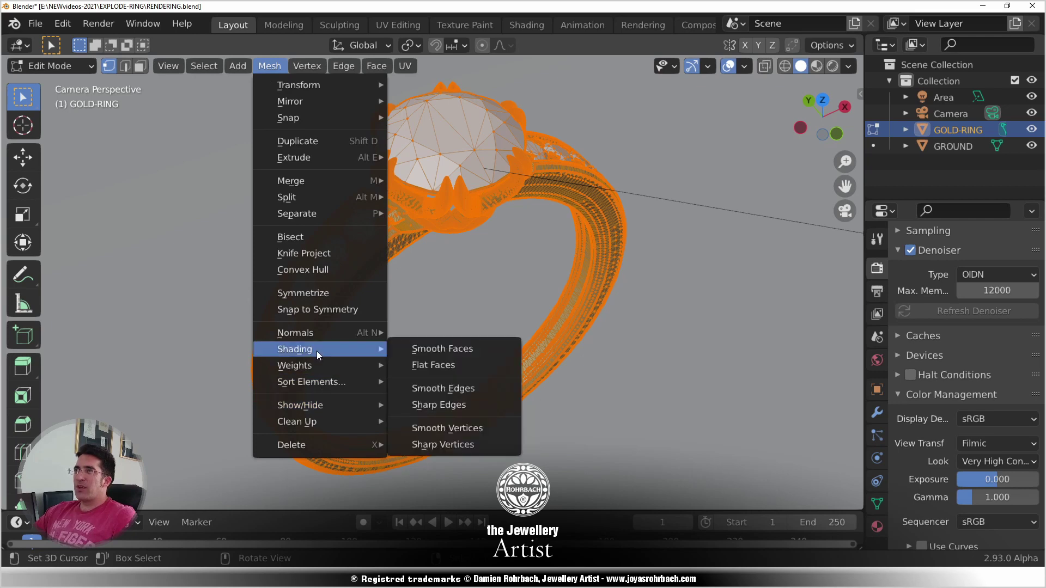
left_click(406, 352)
left_click(276, 70)
mouse_move(321, 357)
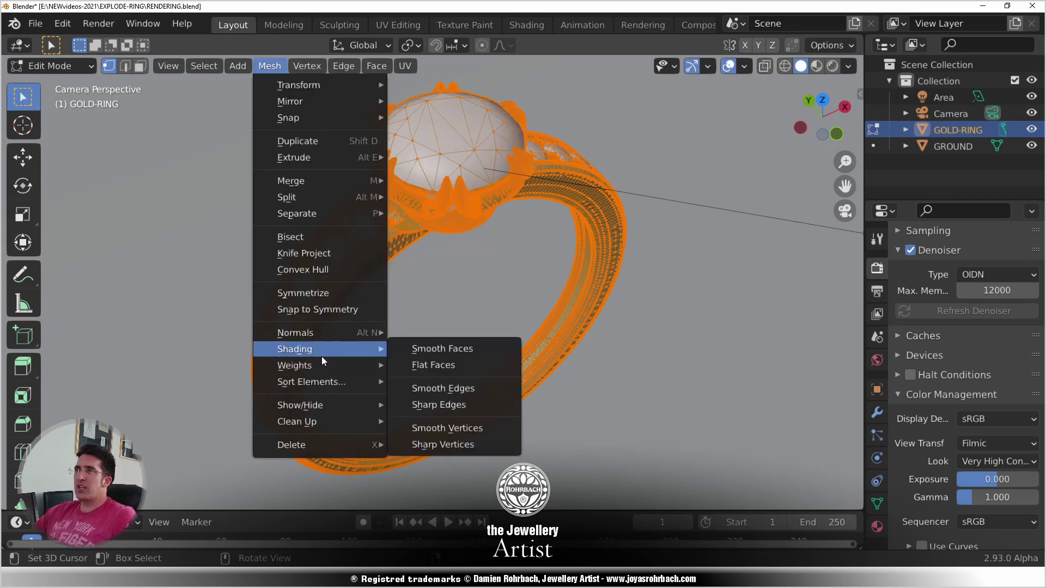
left_click(433, 383)
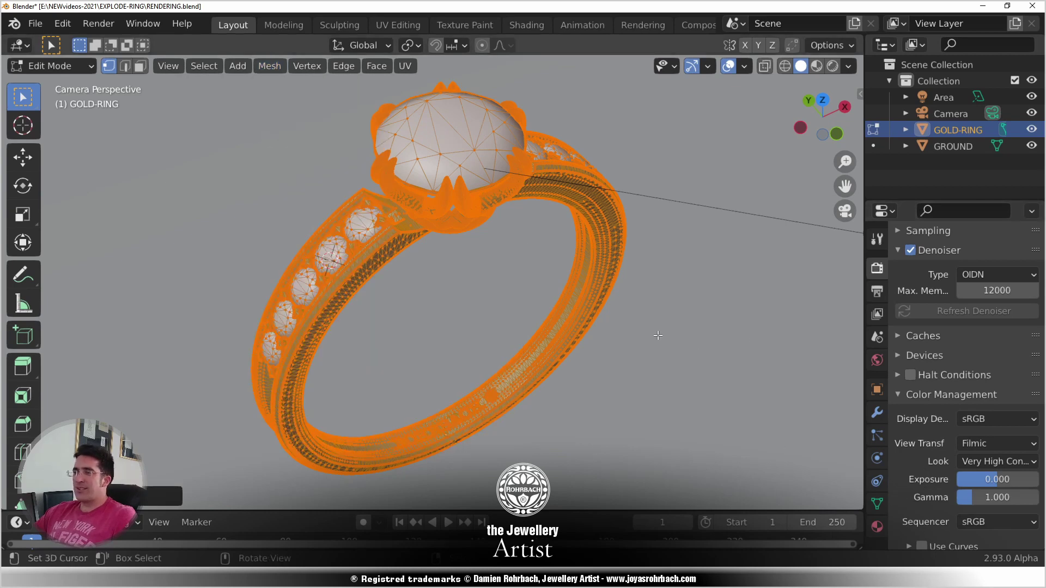
Deselect everything and select only the faces using the DIAMONDS material slot.
key("alt+a")
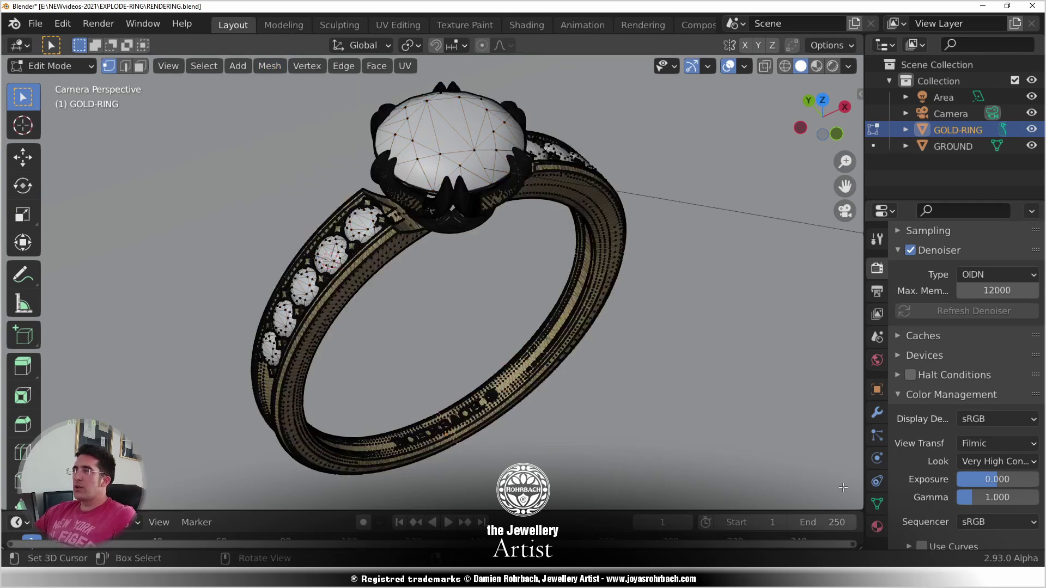
left_click(877, 526)
scroll(926, 323, "up", 5)
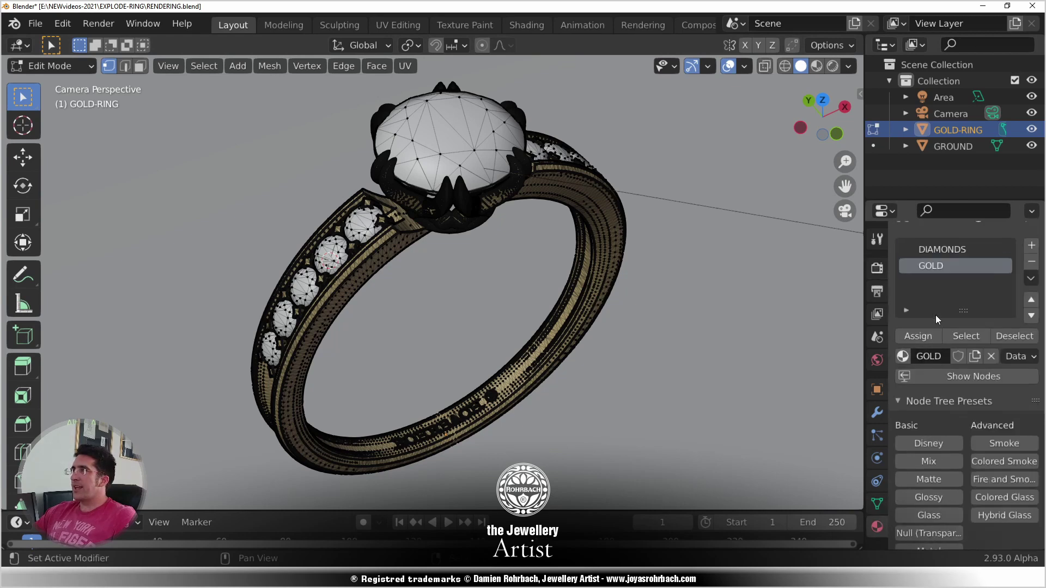
left_click(949, 250)
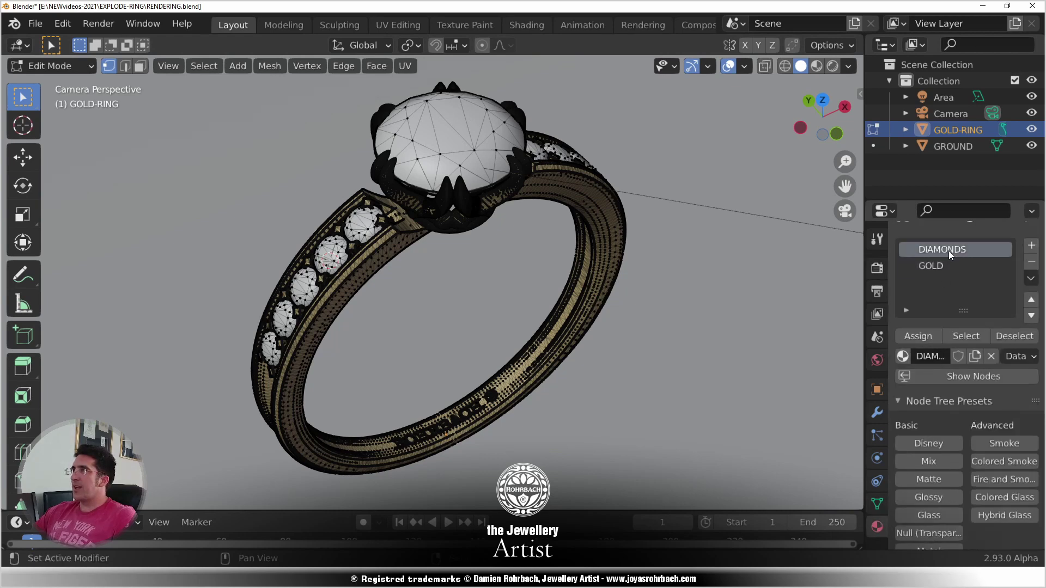
left_click(961, 333)
Make the diamond faces flat with sharp edges, save, and return to Object Mode.
left_click(277, 71)
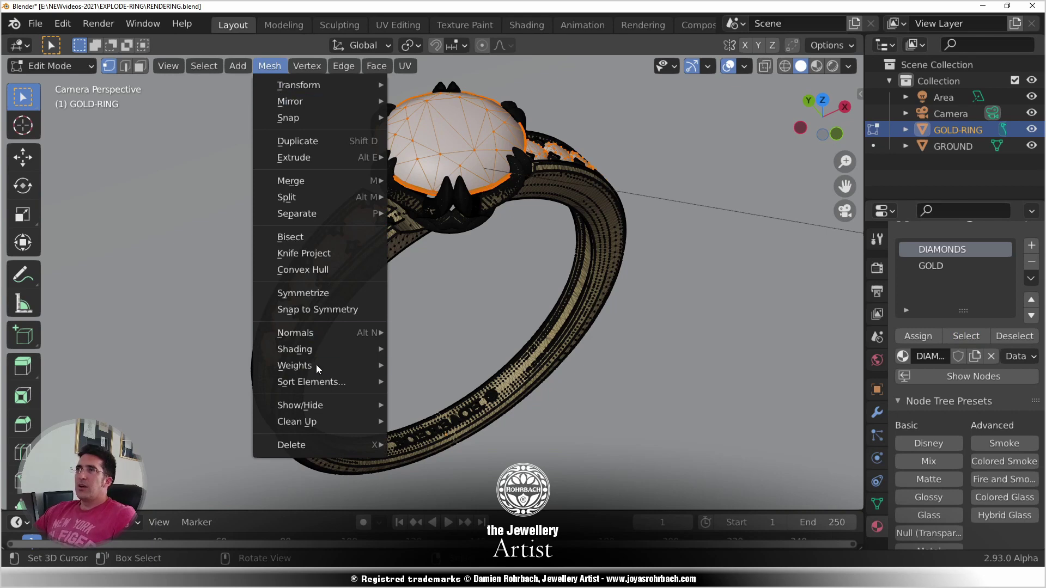
mouse_move(316, 352)
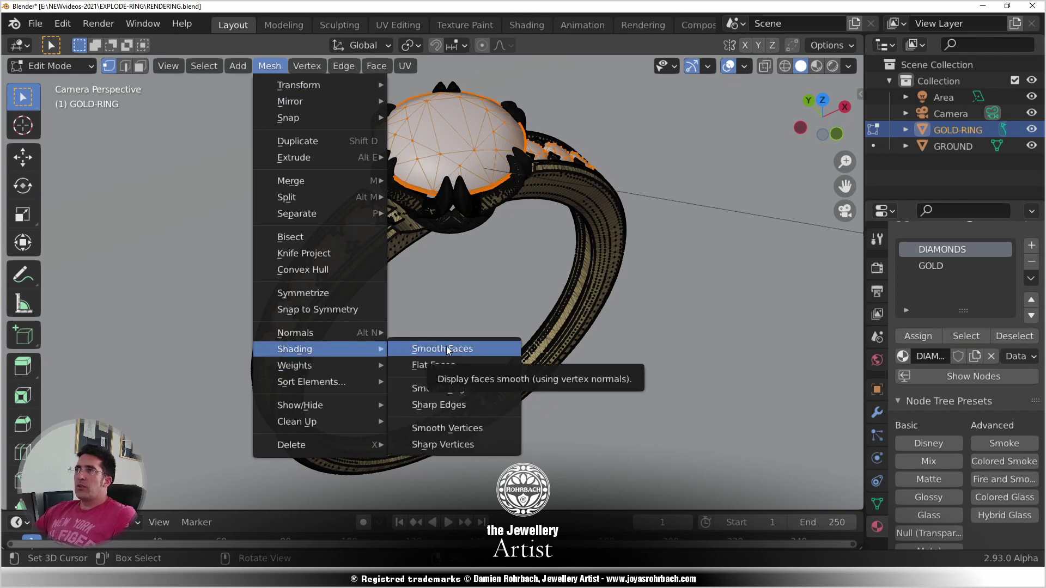
left_click(452, 365)
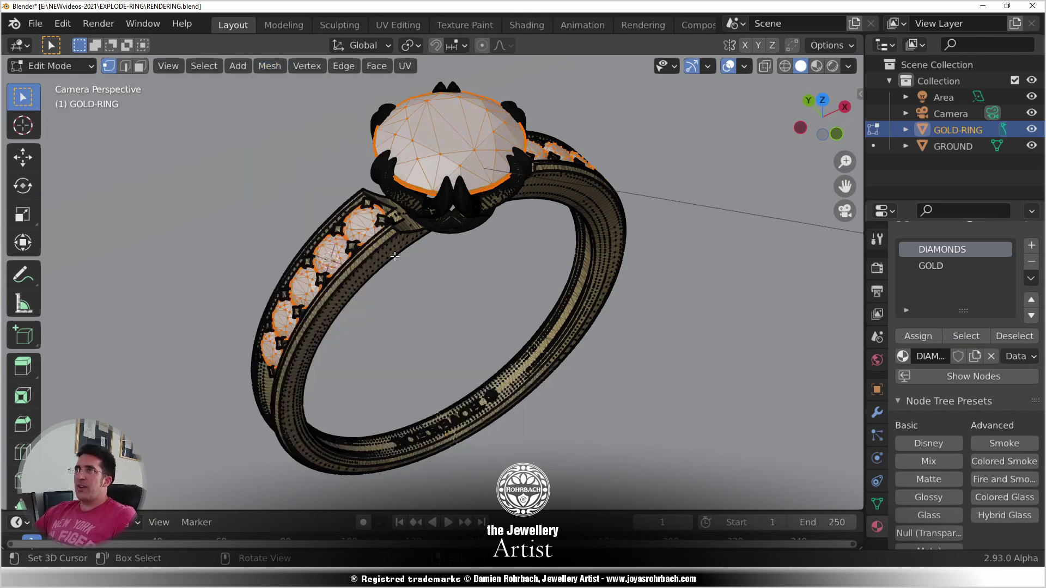
left_click(276, 65)
mouse_move(330, 349)
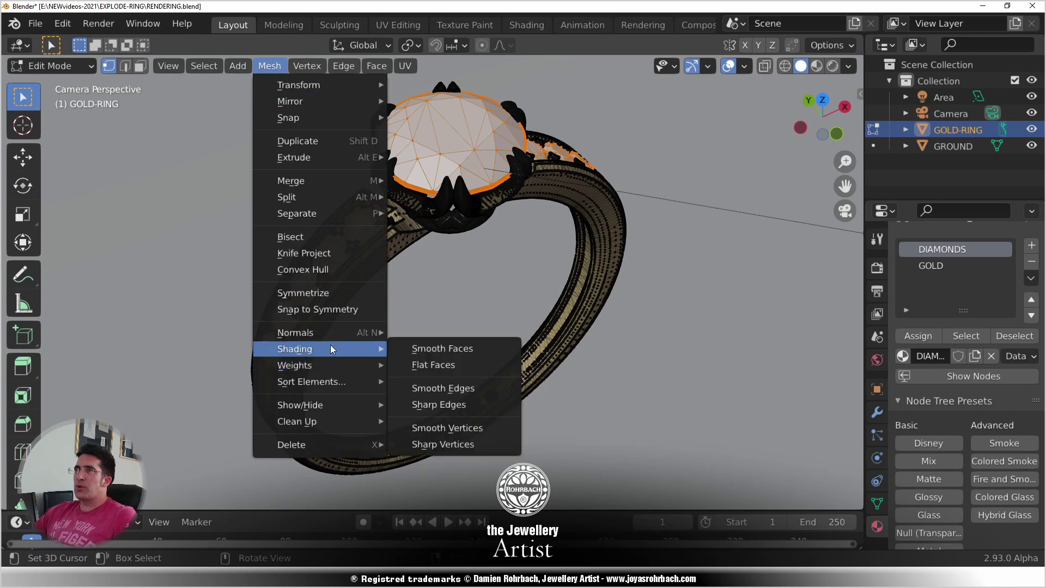
left_click(423, 404)
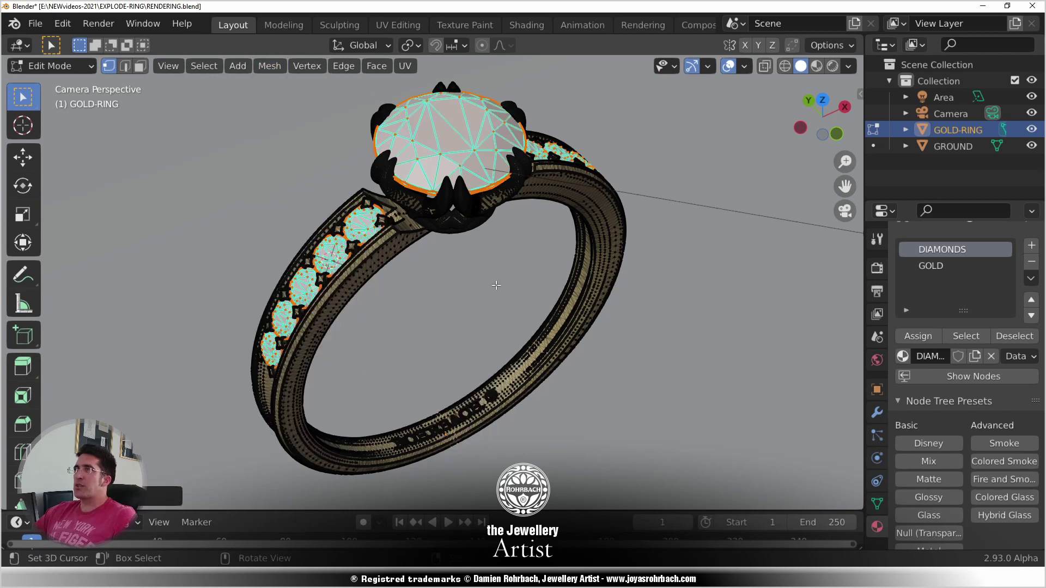
key("ctrl+s")
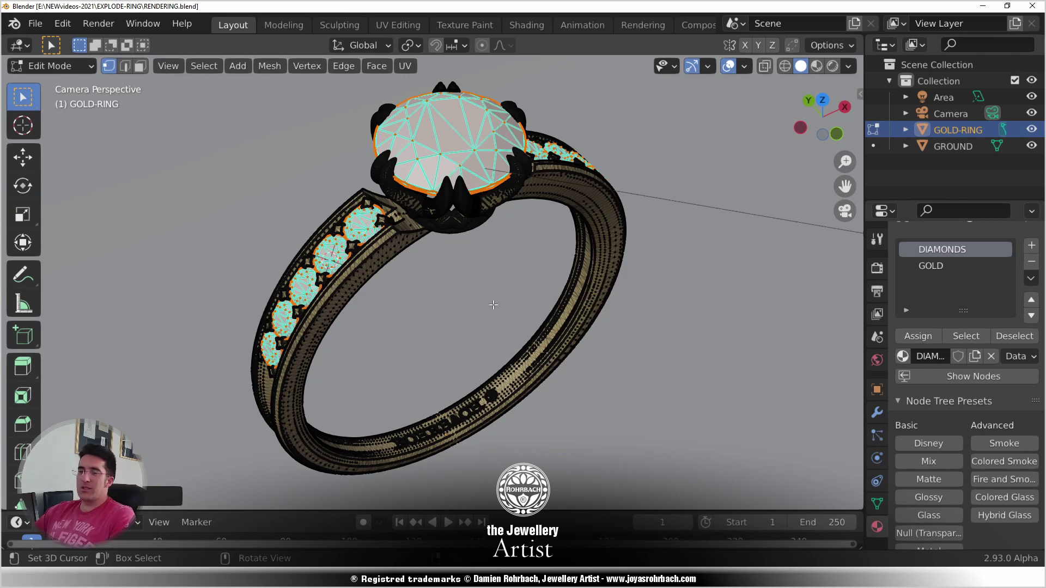
key("Tab")
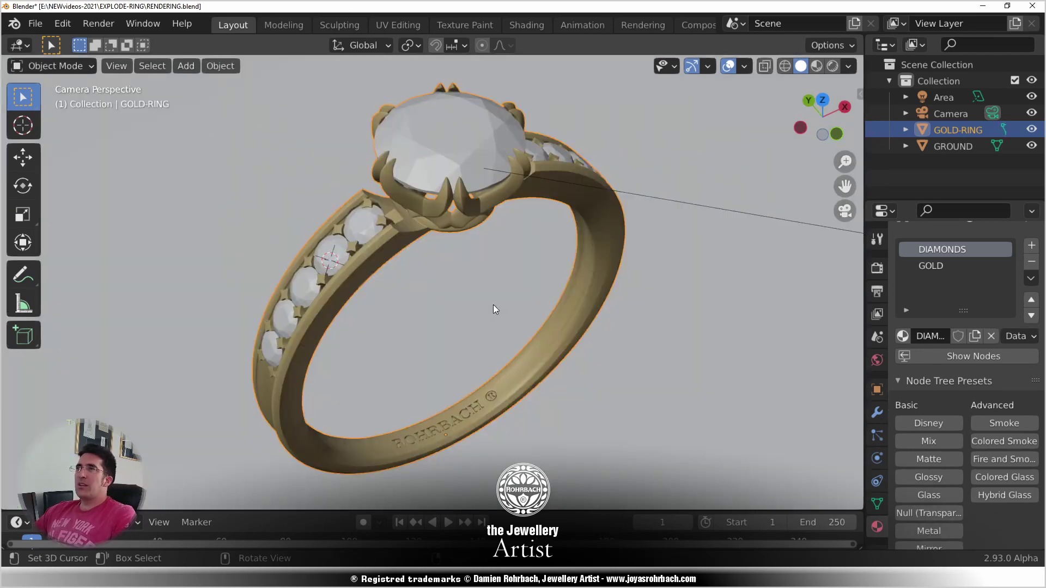
Save, select GROUND, and enable Auto Smooth (30°) in its Object Data normals settings.
key("ctrl+s")
scroll(432, 278, "up", 3)
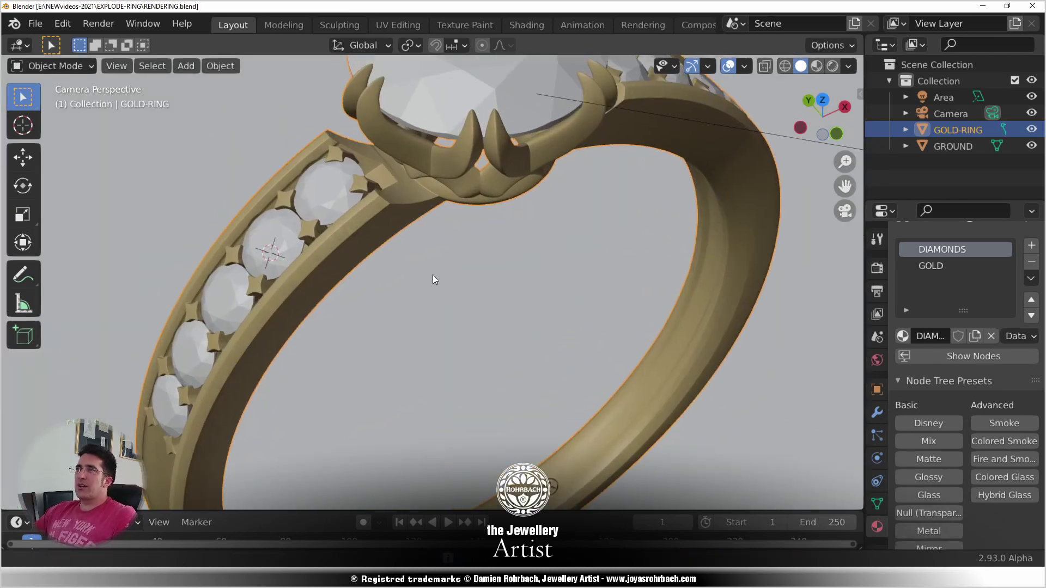
scroll(509, 307, "up", 5)
left_click(477, 270)
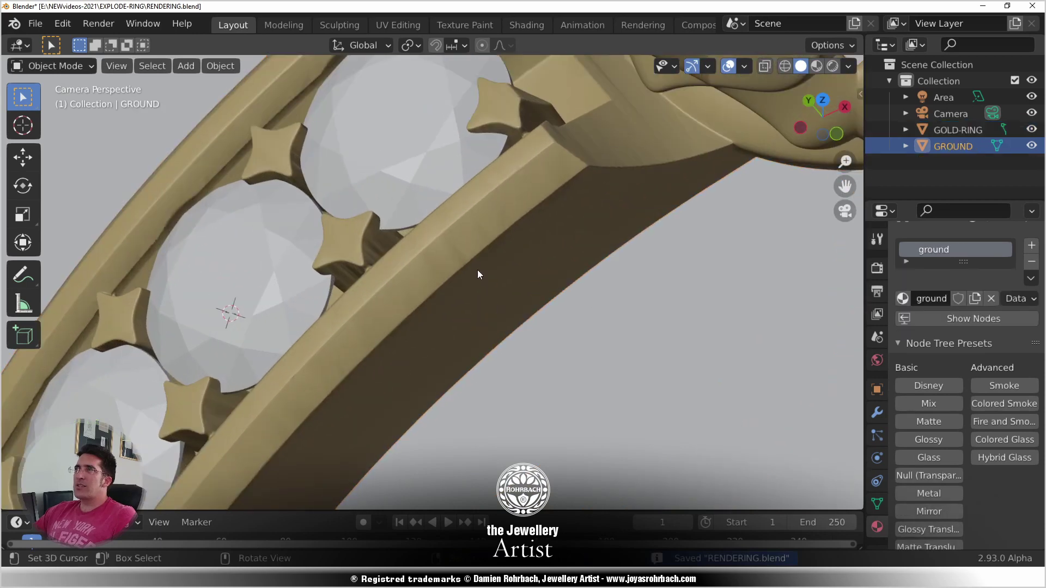
left_click(877, 504)
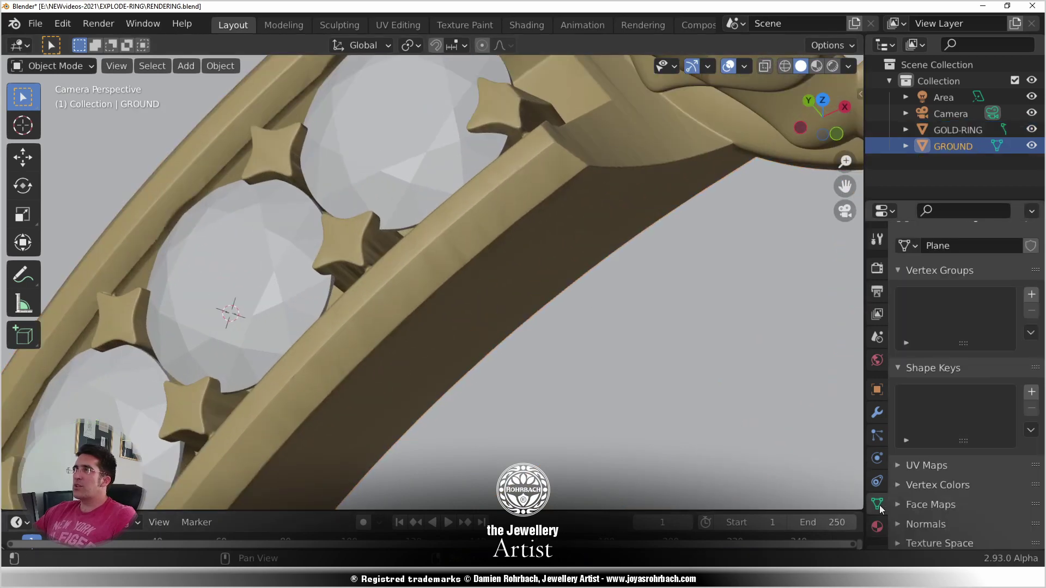
scroll(931, 456, "down", 5)
left_click(901, 461)
scroll(900, 459, "down", 1)
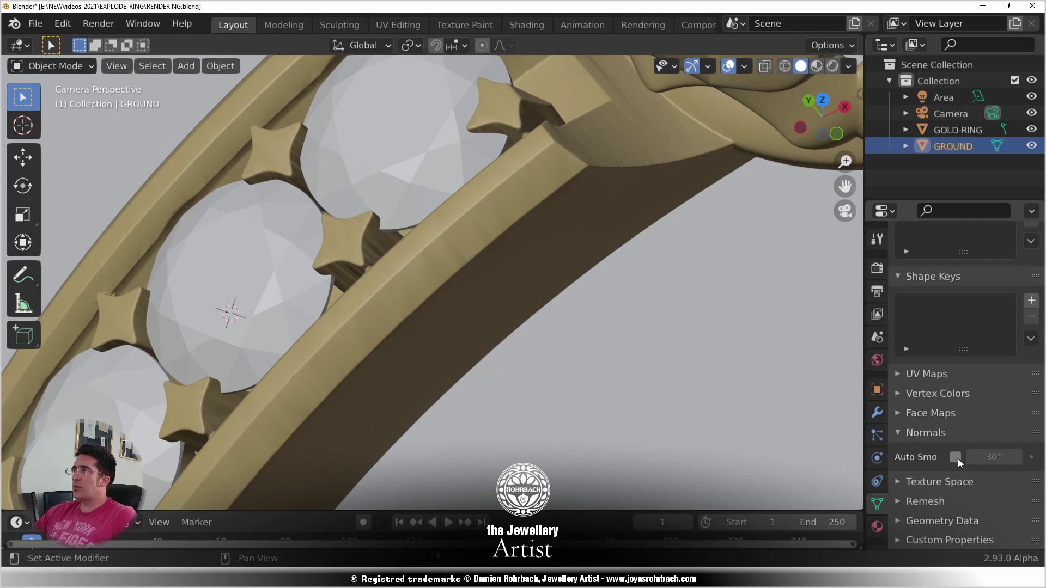
left_click(956, 457)
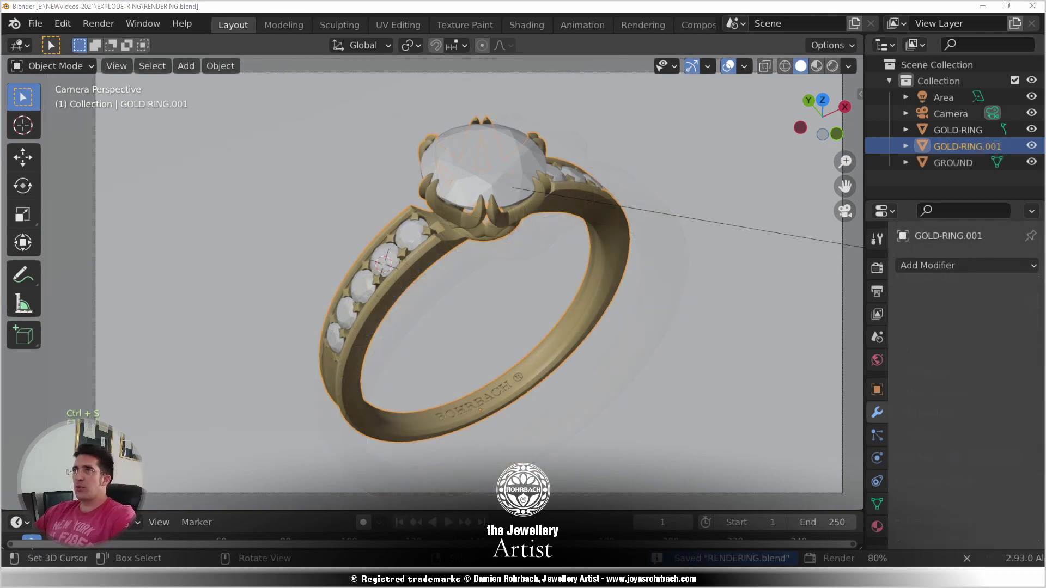
Start the F12 render and maximize the render window as it builds to about 1898 samples.
key("F12")
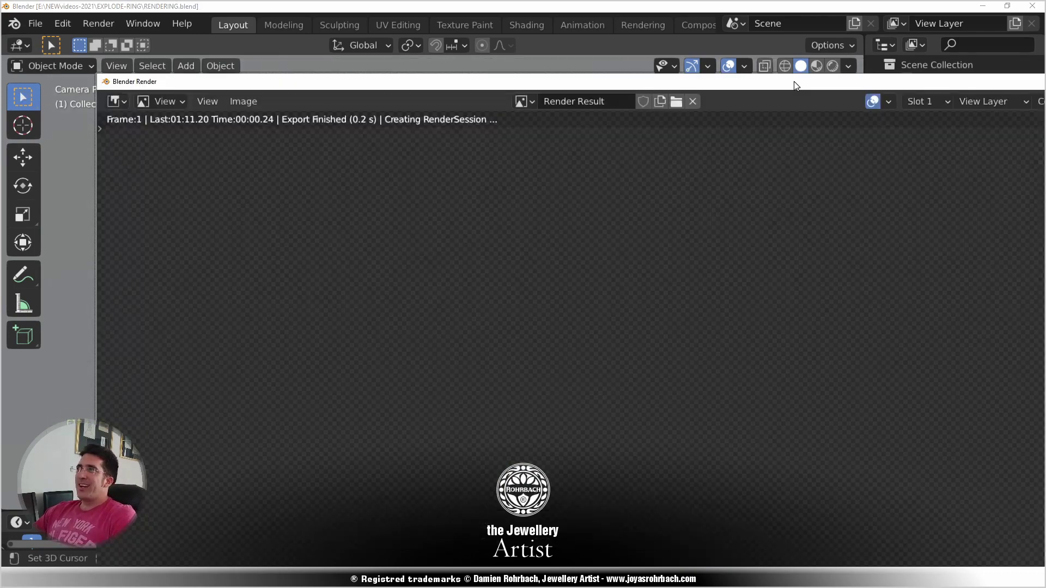
double_click(794, 82)
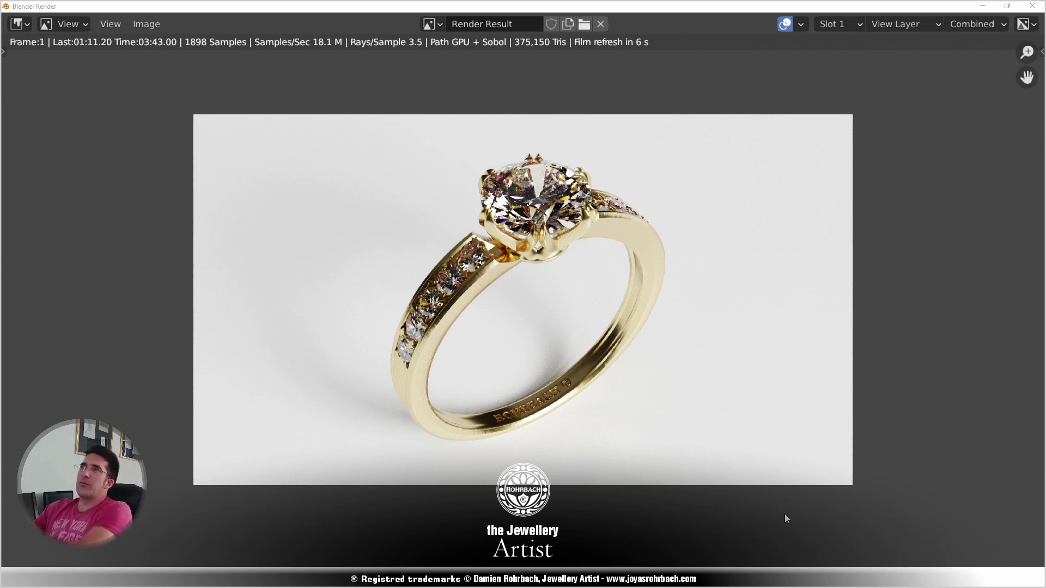
Switch the Render Result view to the DENOISED pass of the finished 2073-sample render.
left_click(976, 25)
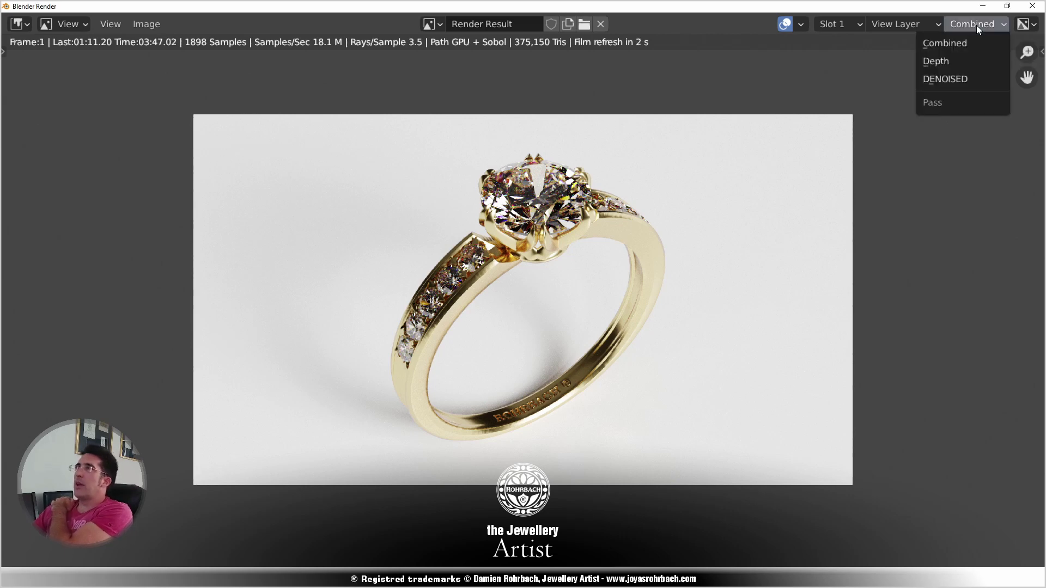
left_click(973, 79)
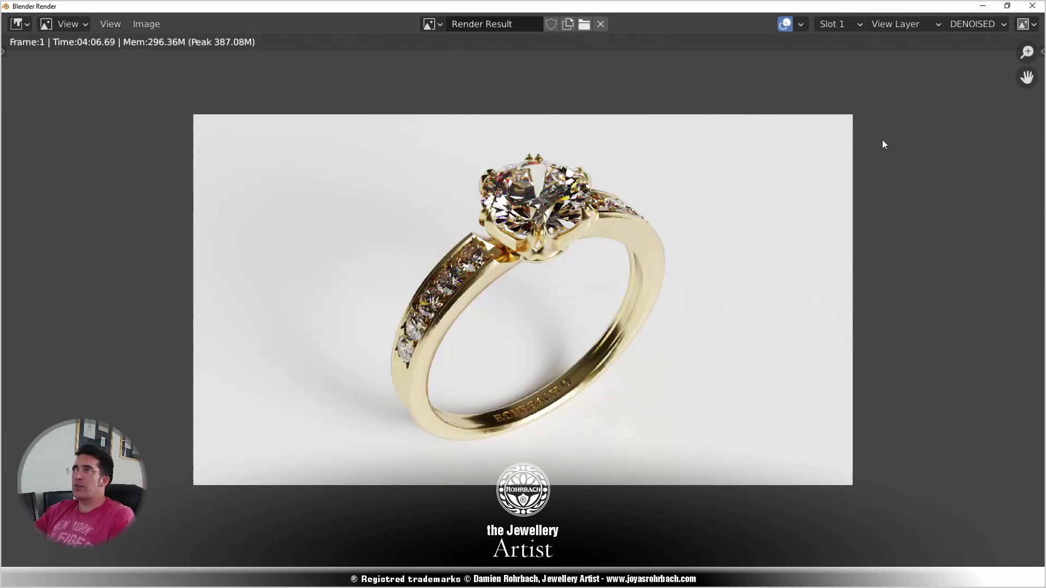
left_click(973, 24)
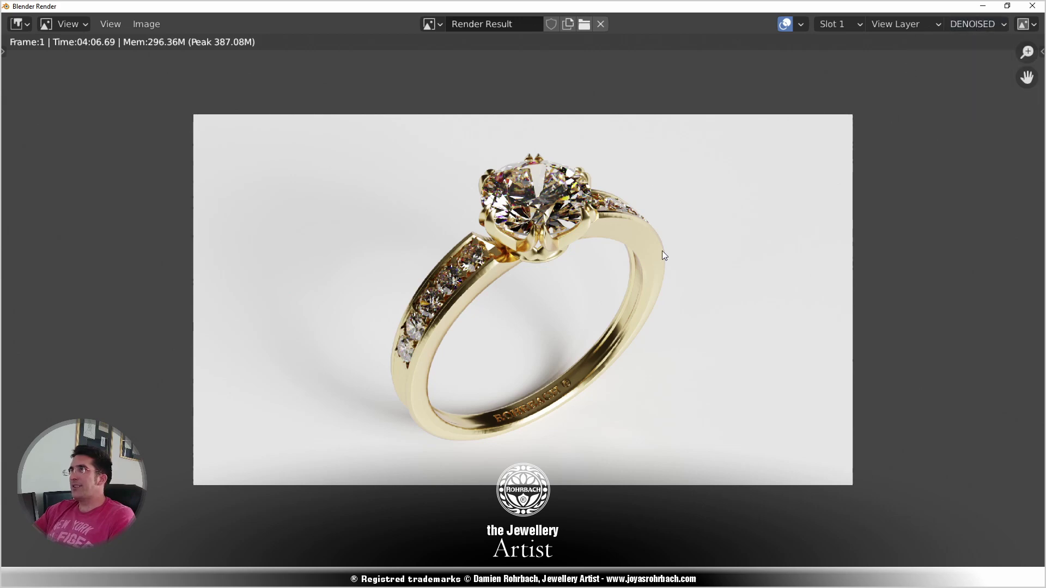